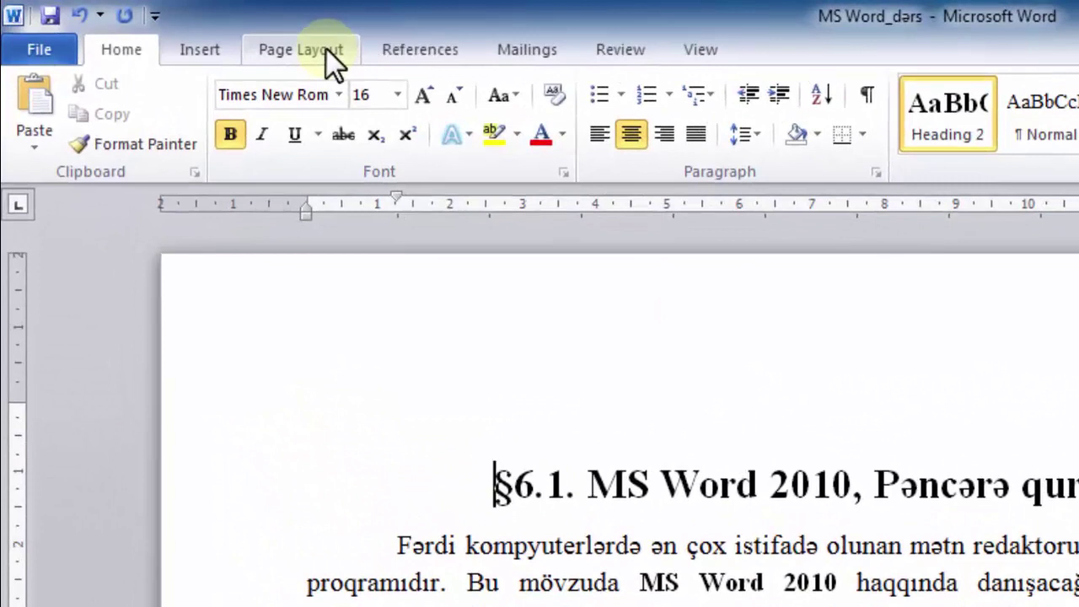
Step: Switch to the Page Layout ribbon and briefly scroll the document down and back up
left_click(327, 52)
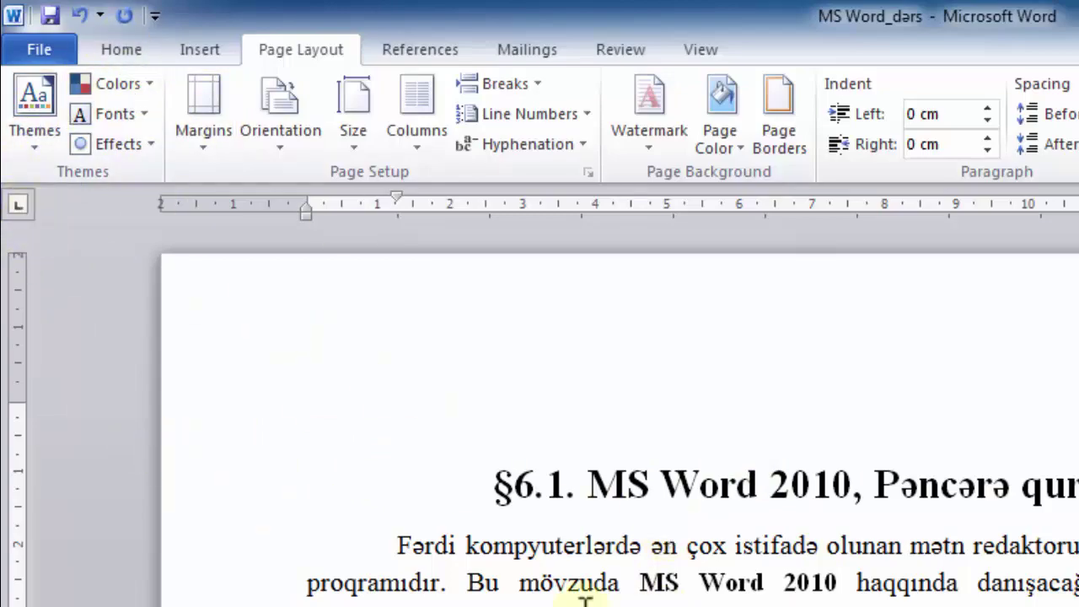
scroll(700, 590, "down", 3)
scroll(638, 539, "up", 2)
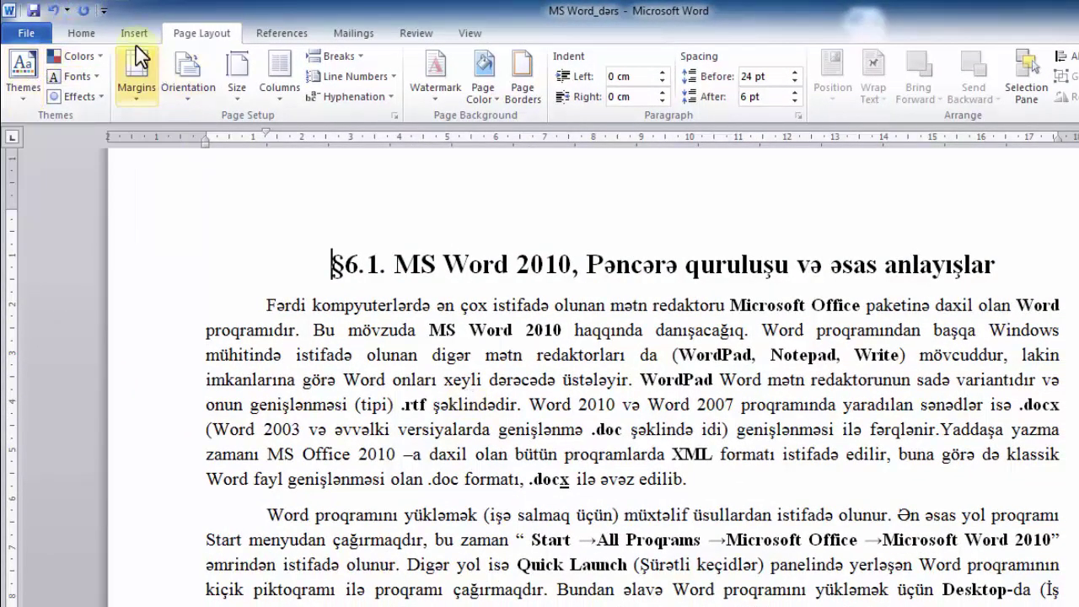
Step: Give the §6.1 heading the Heading 1 style and centre it with Ctrl+E
left_click(81, 34)
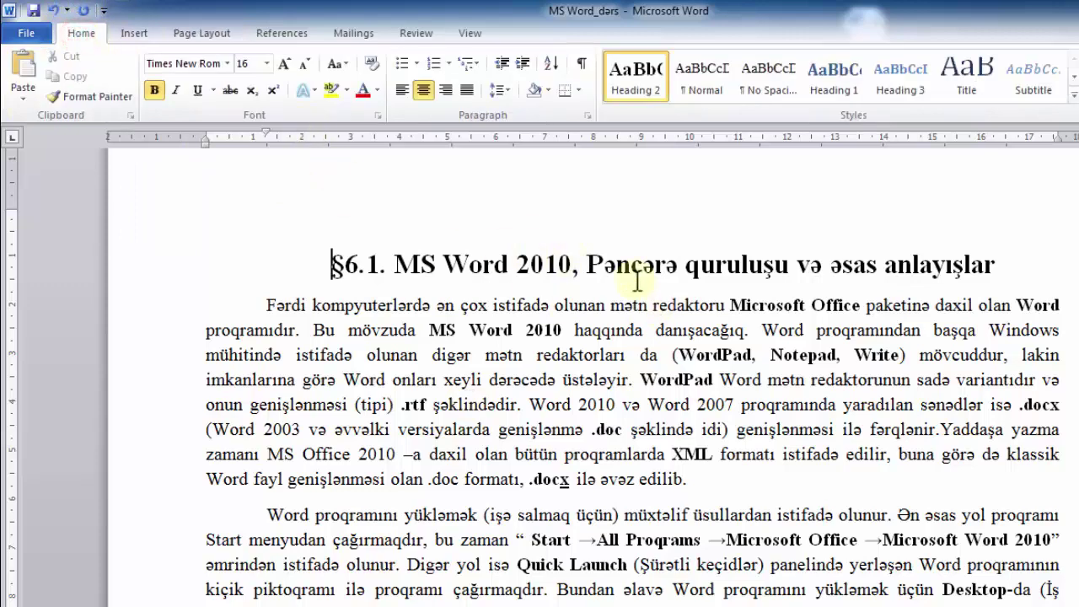
left_click_drag(332, 263, 961, 266)
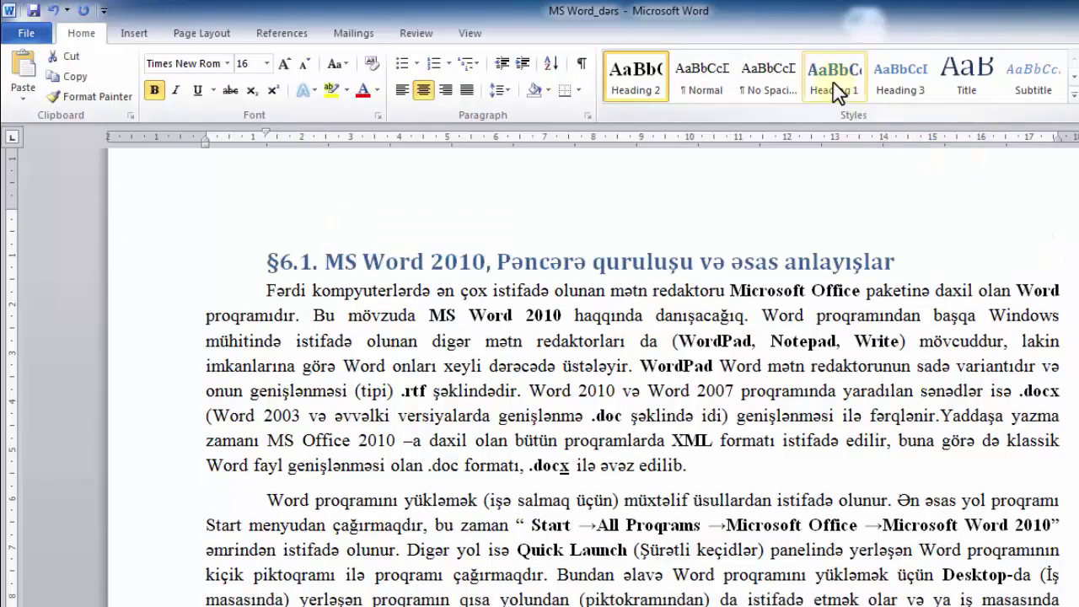
left_click(834, 84)
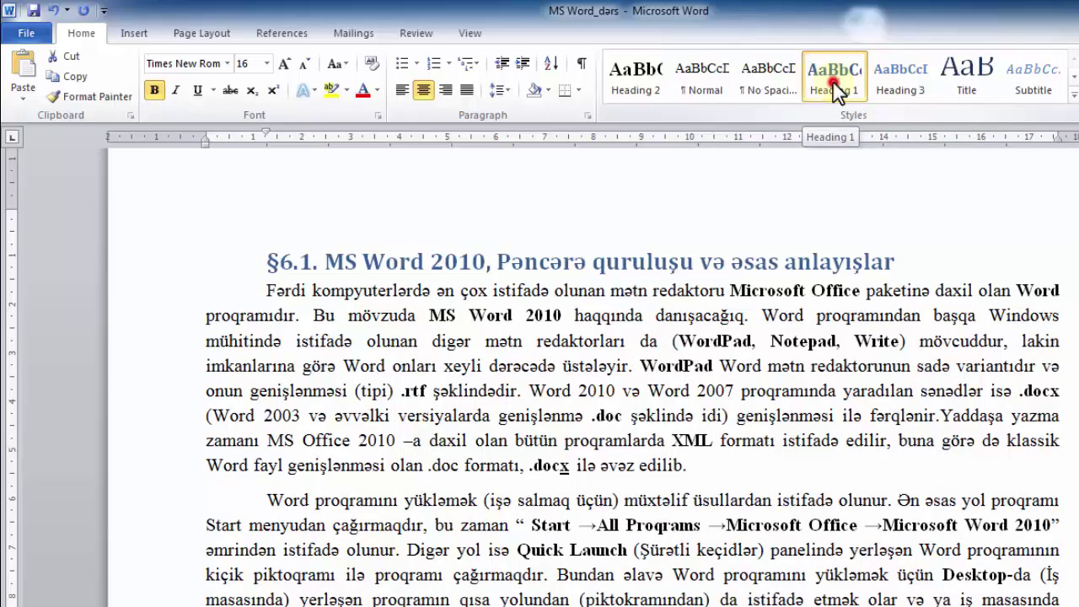
left_click(667, 365)
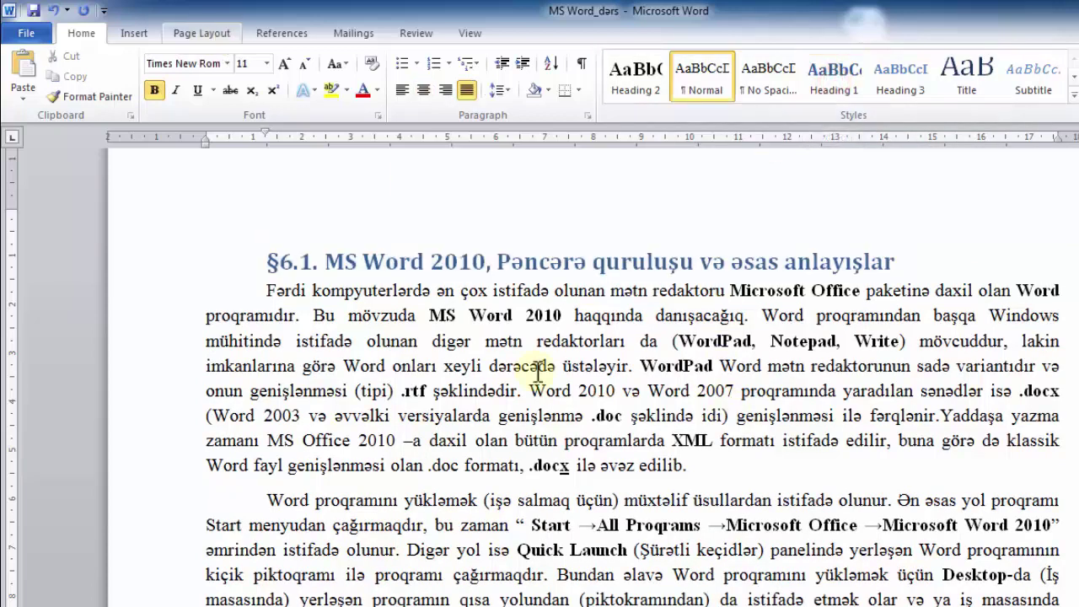
left_click(563, 261)
key("ctrl+e")
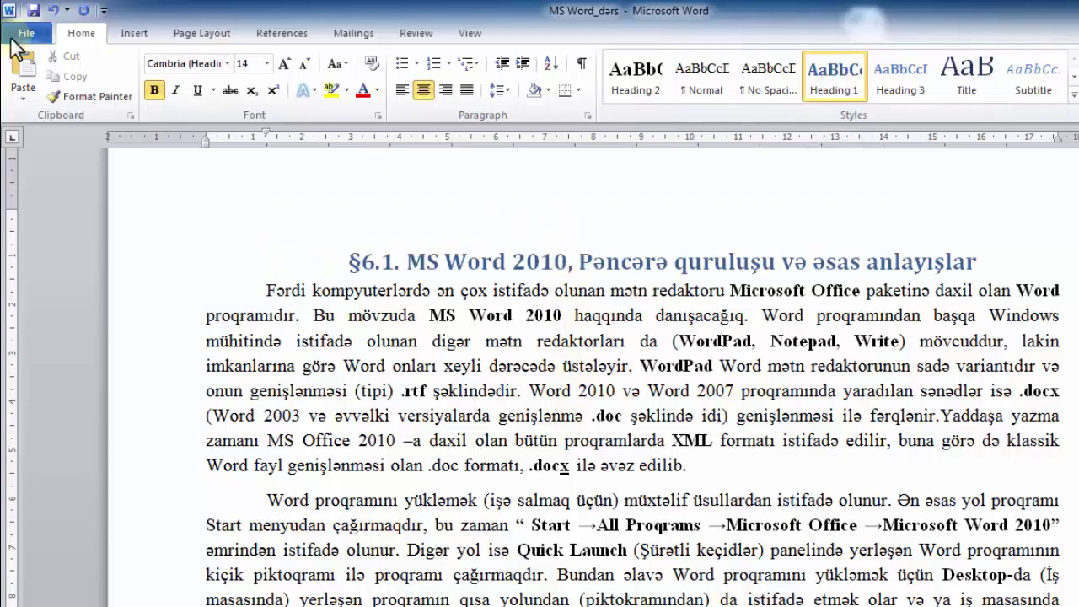
left_click(211, 33)
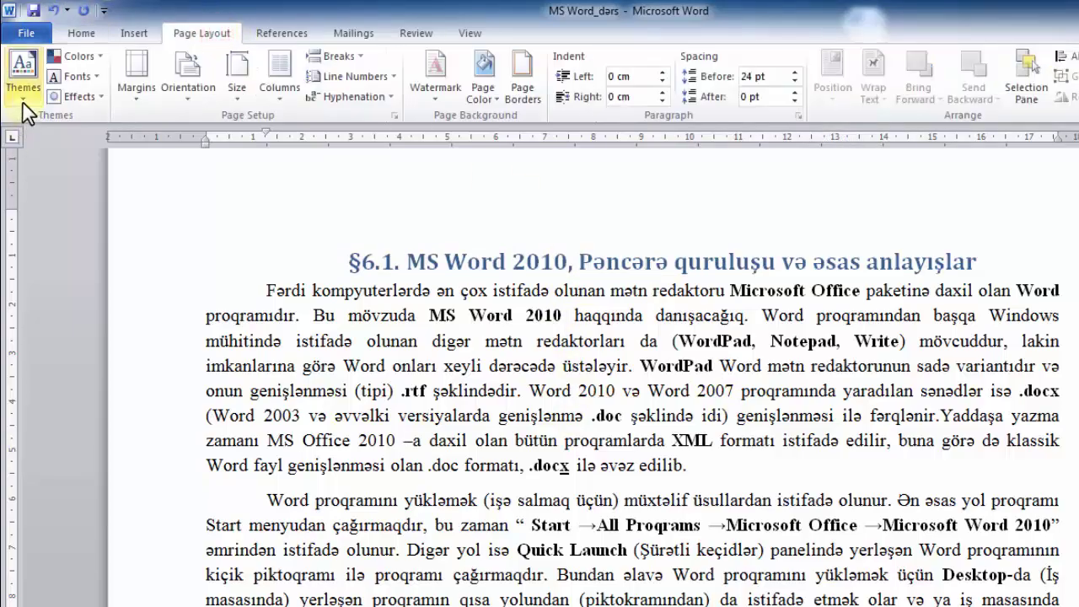
Step: Browse the Themes, Theme Colors and Theme Fonts galleries without applying any, then show Effects
left_click(22, 75)
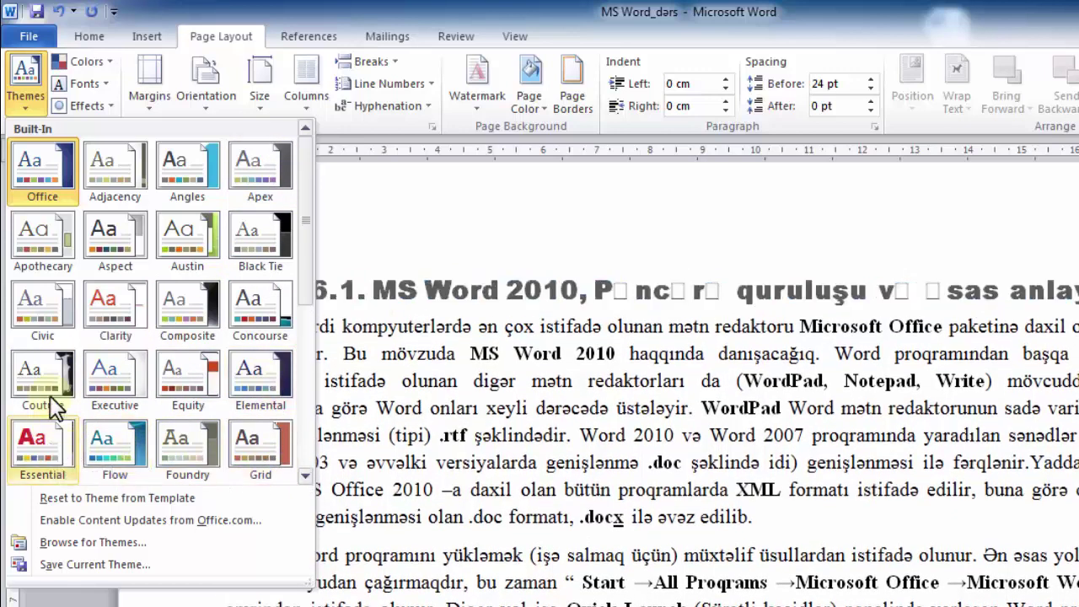
left_click(105, 57)
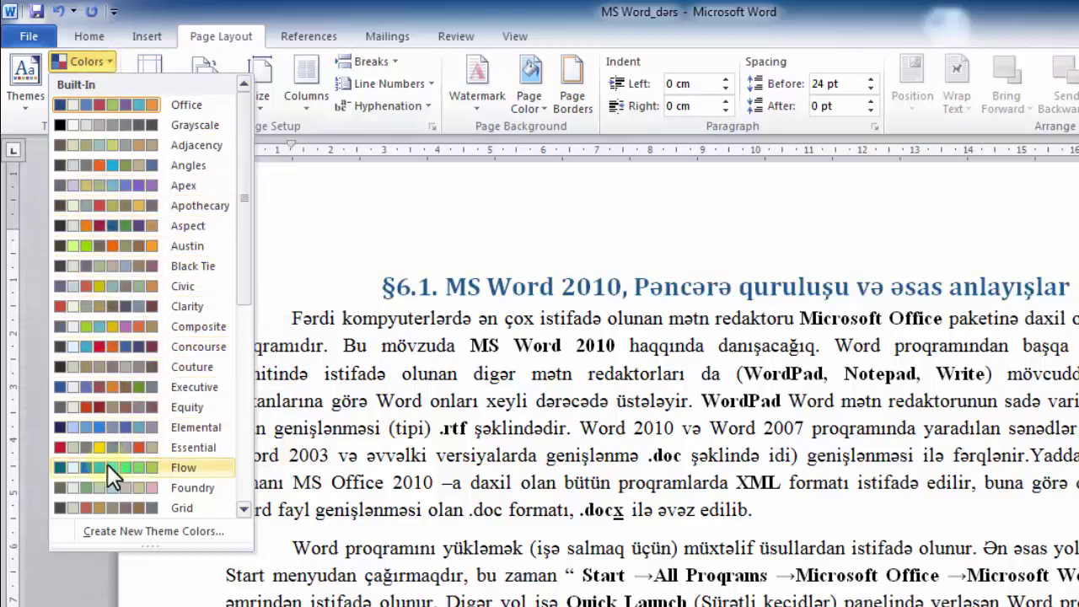
left_click(415, 430)
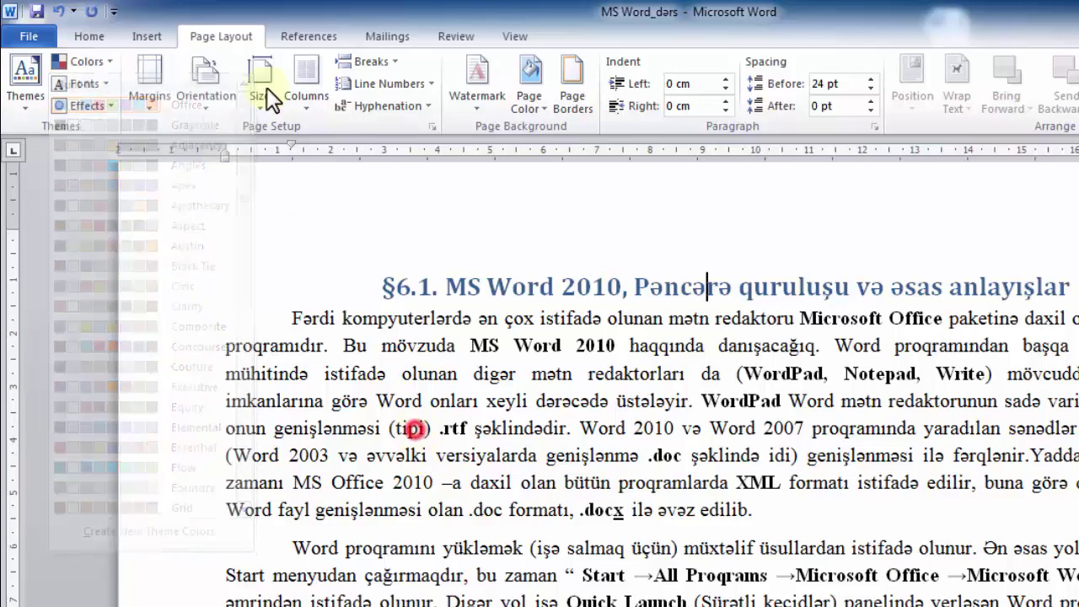
left_click(104, 83)
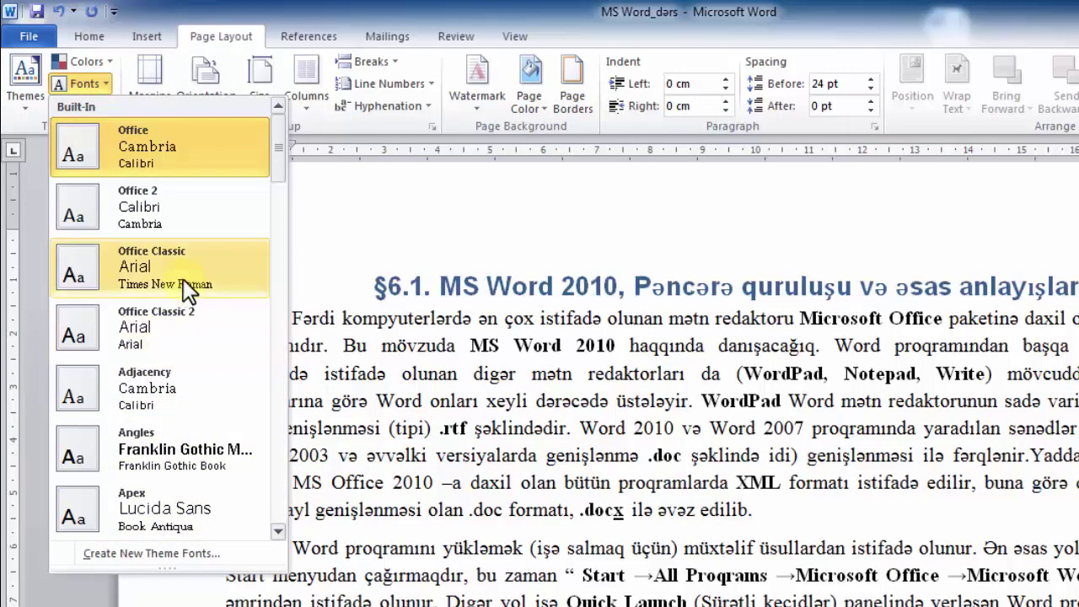
left_click(413, 467)
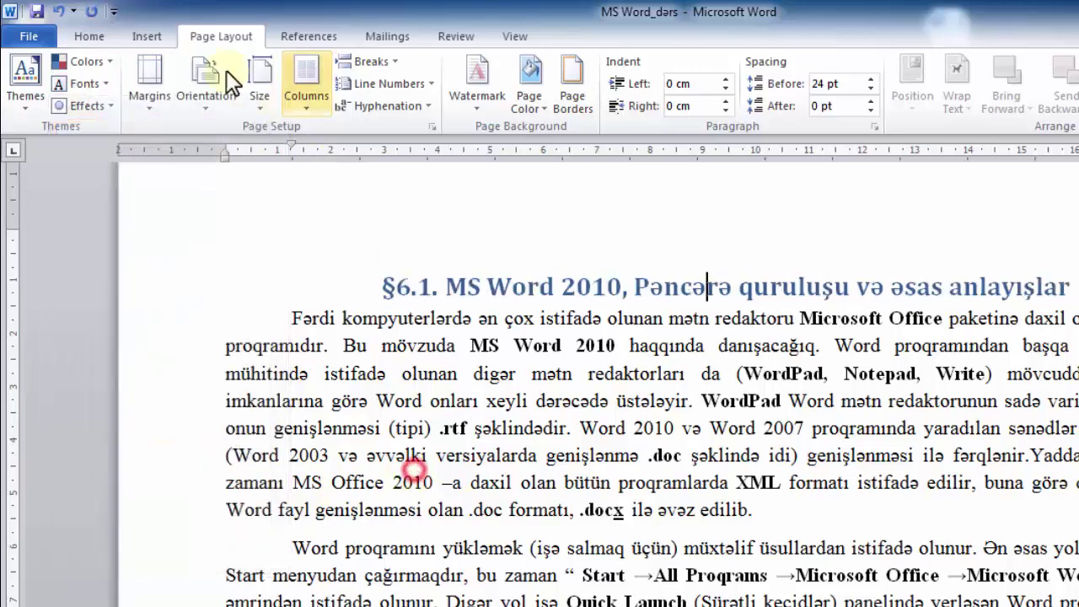
left_click(105, 106)
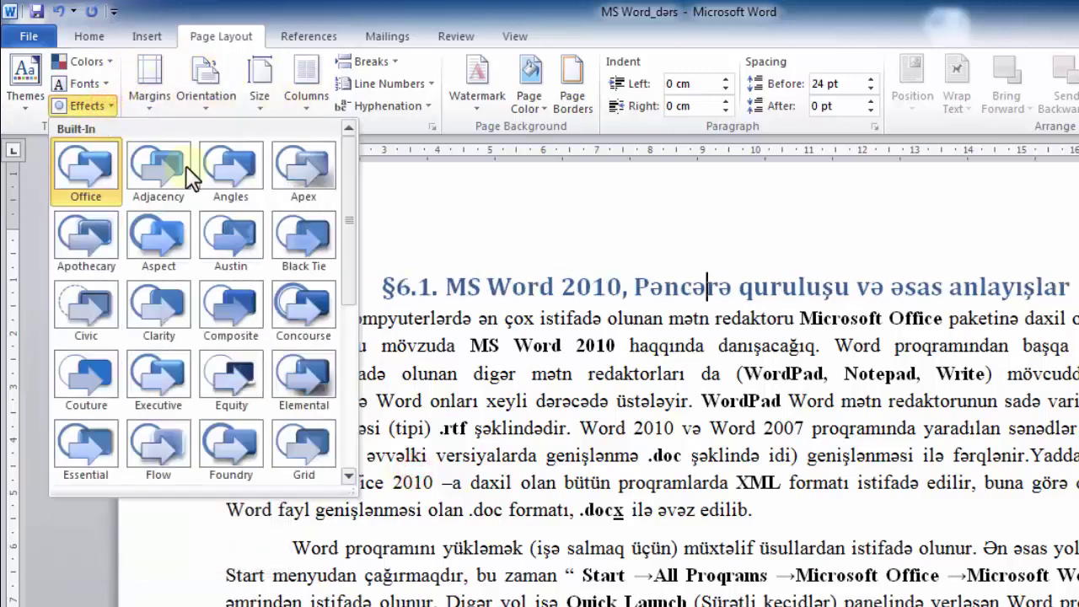
Step: Close the theme Effects list with nothing applied and scroll back up the document
left_click(583, 399)
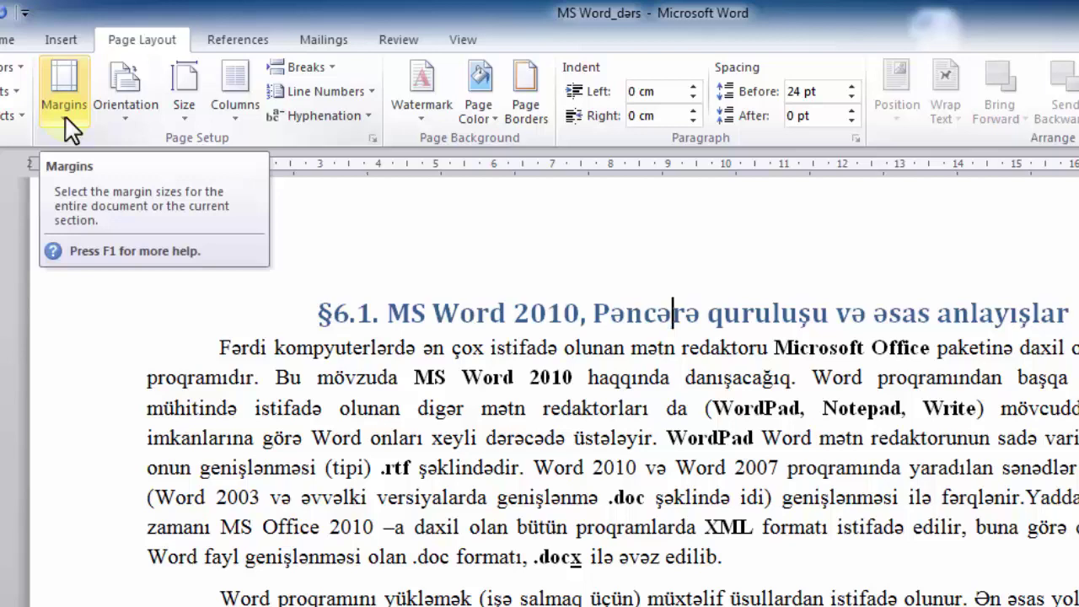
scroll(558, 585, "up", 2)
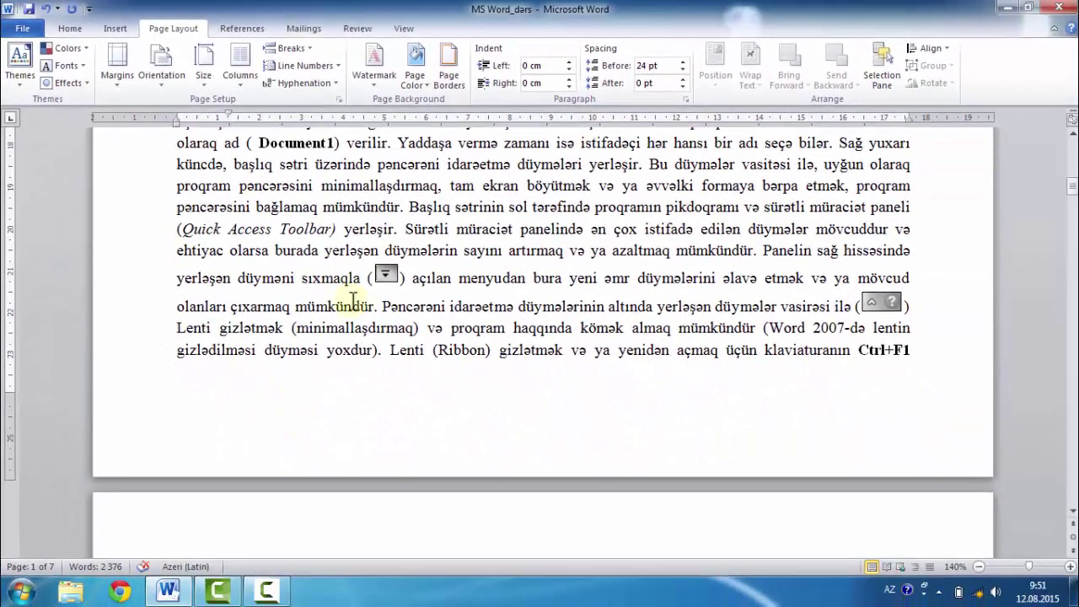
scroll(414, 360, "up", 5)
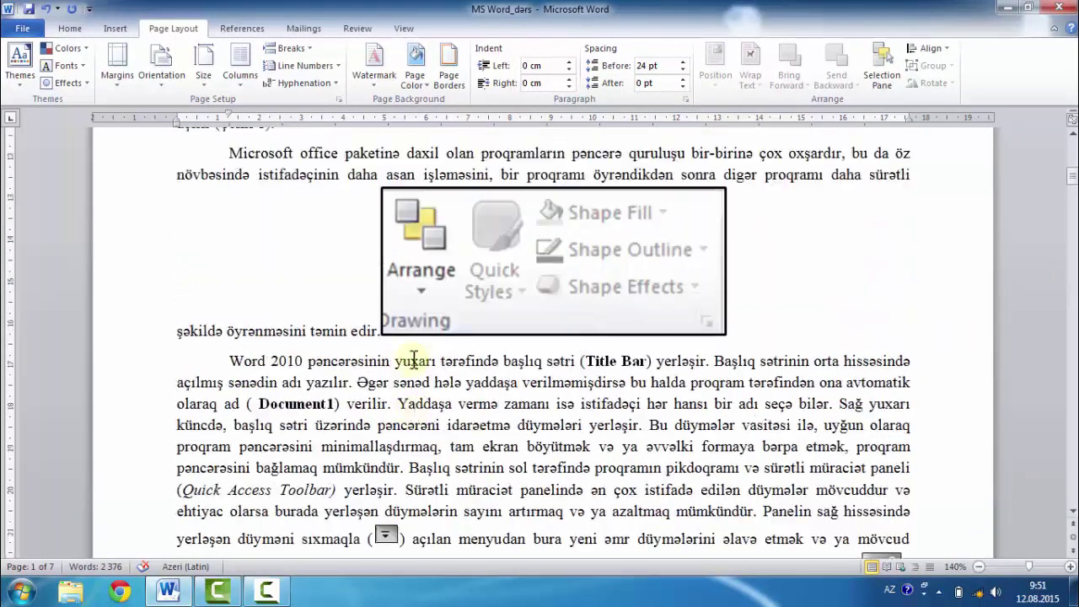
scroll(413, 360, "up", 6)
scroll(414, 359, "up", 8)
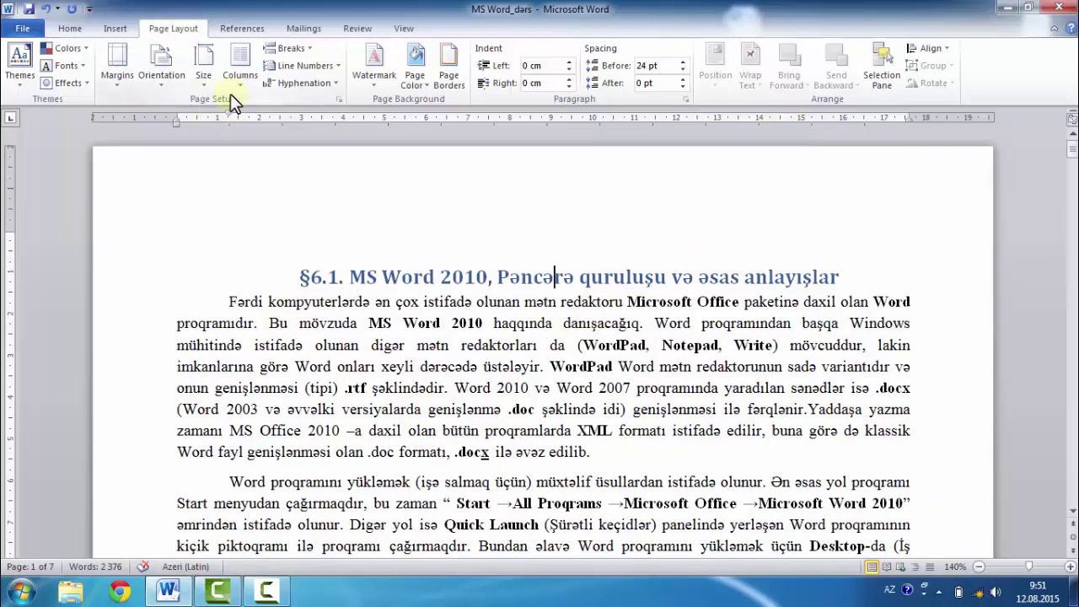
Step: Preview the Margins presets without changing the page margins
left_click(118, 82)
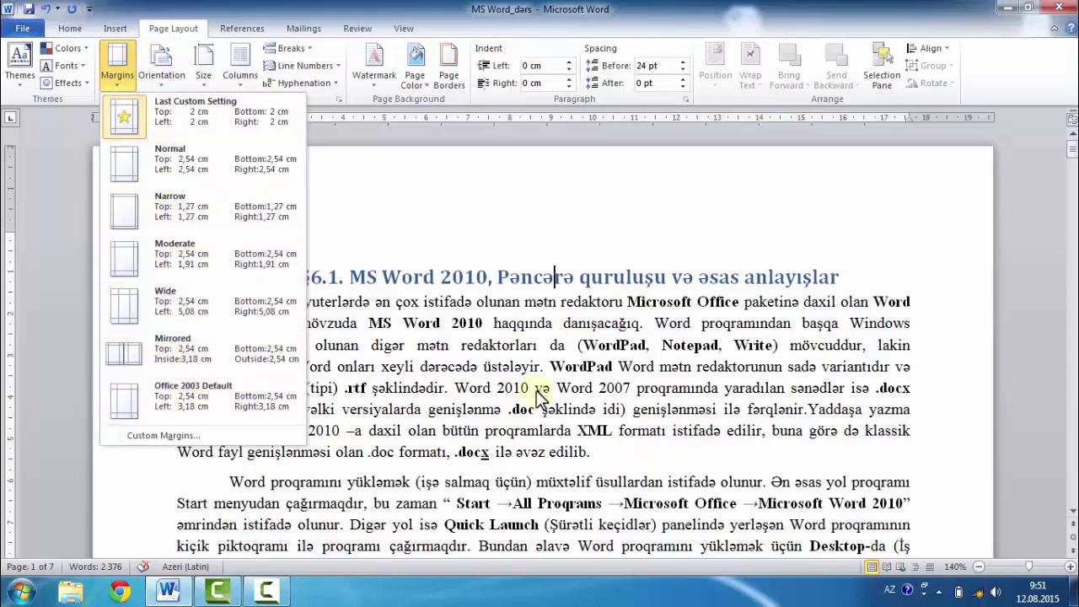
left_click(115, 62)
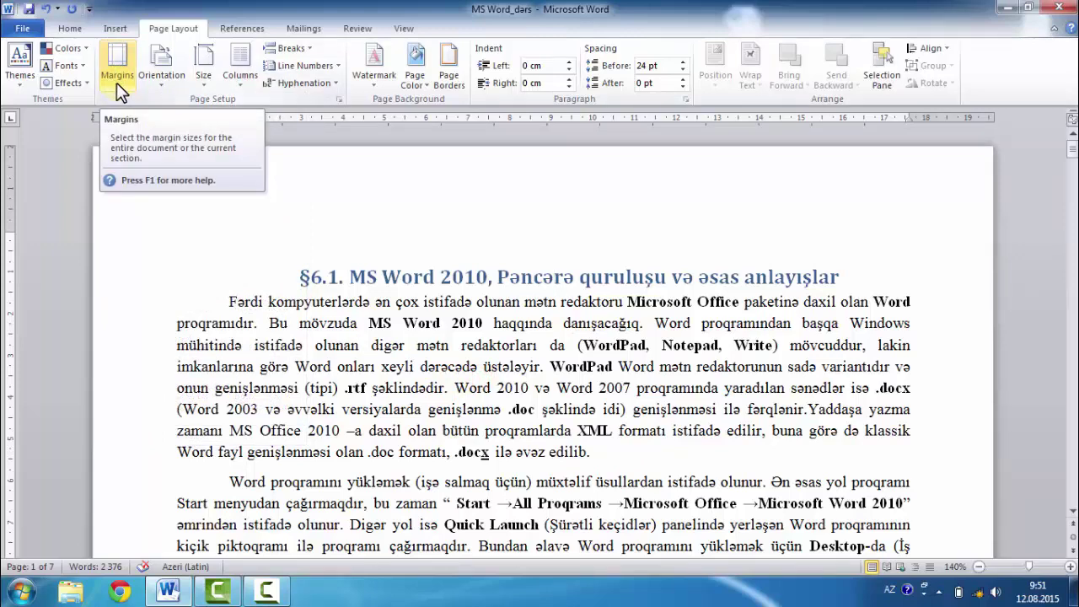
scroll(313, 361, "down", 1)
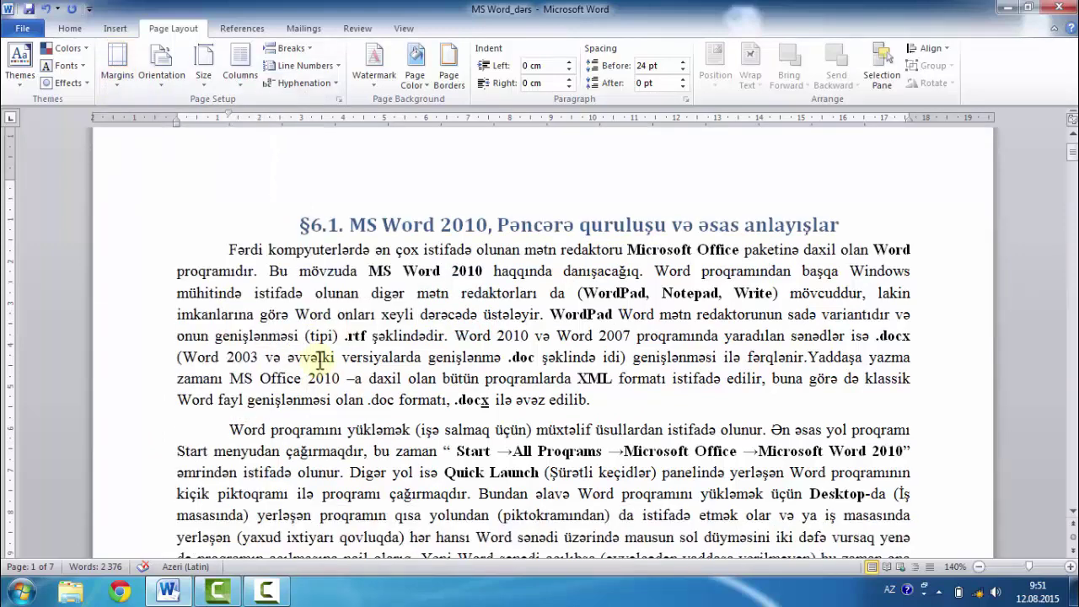
scroll(321, 360, "down", 3)
scroll(320, 360, "up", 1)
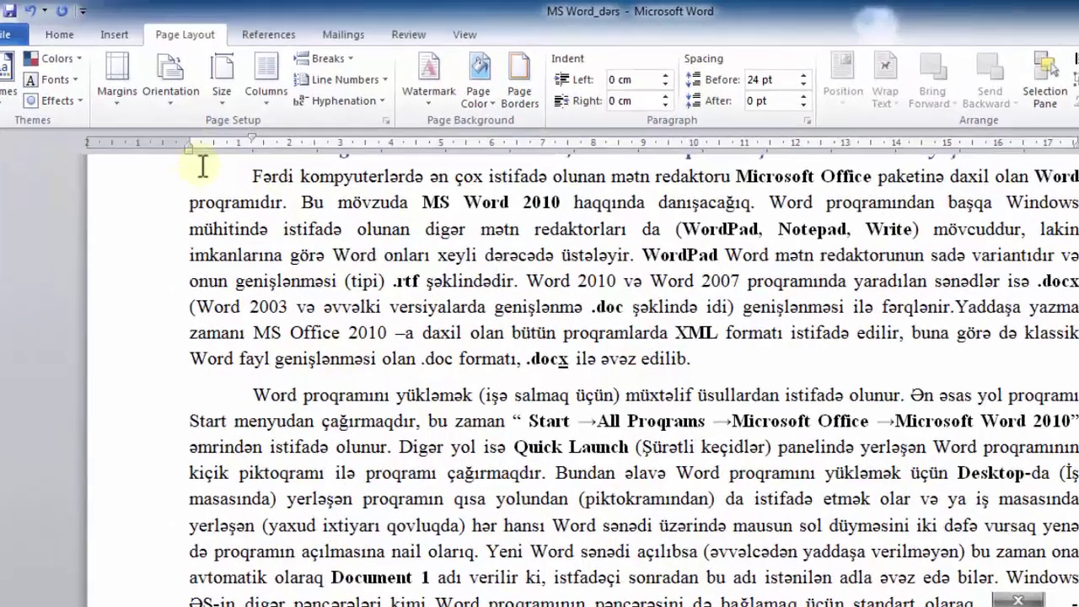
scroll(215, 128, "up", 1)
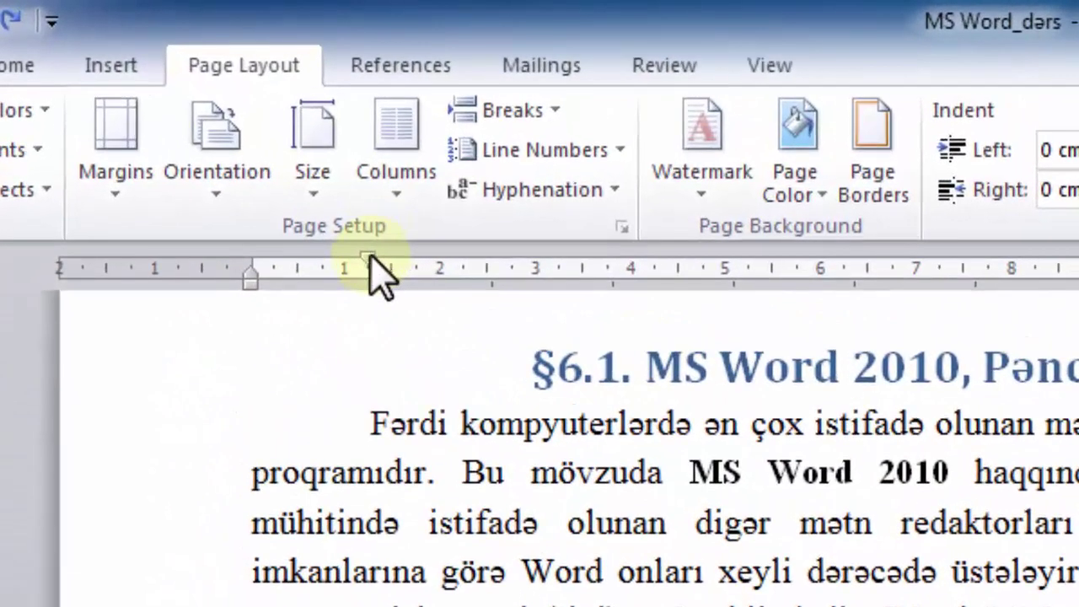
Step: Experiment with the first paragraph's first-line, left and hanging indent markers on the ruler
left_click_drag(367, 258, 439, 260)
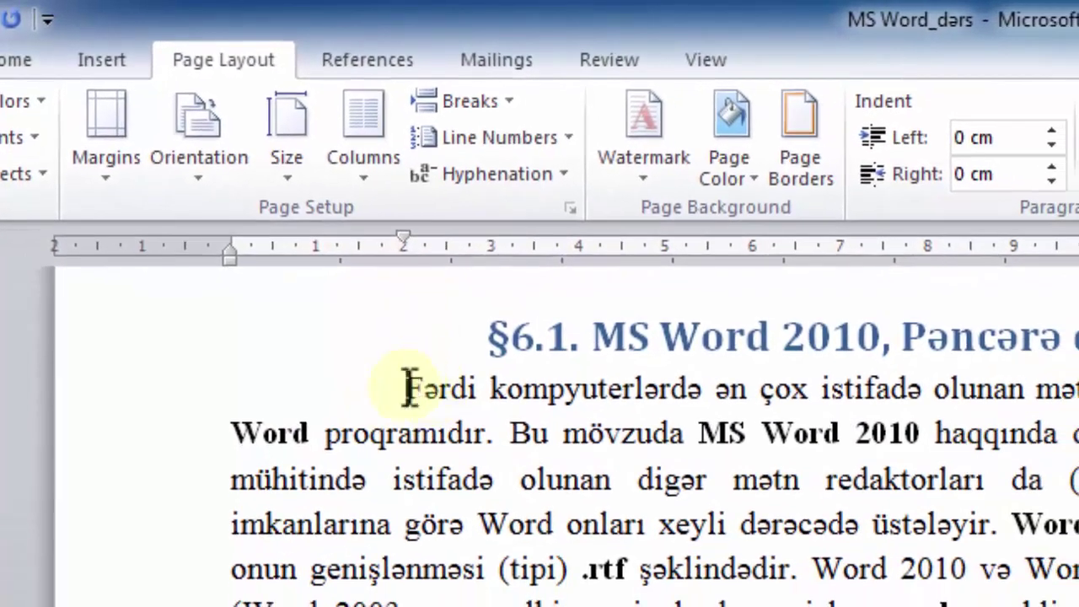
key("ctrl+z")
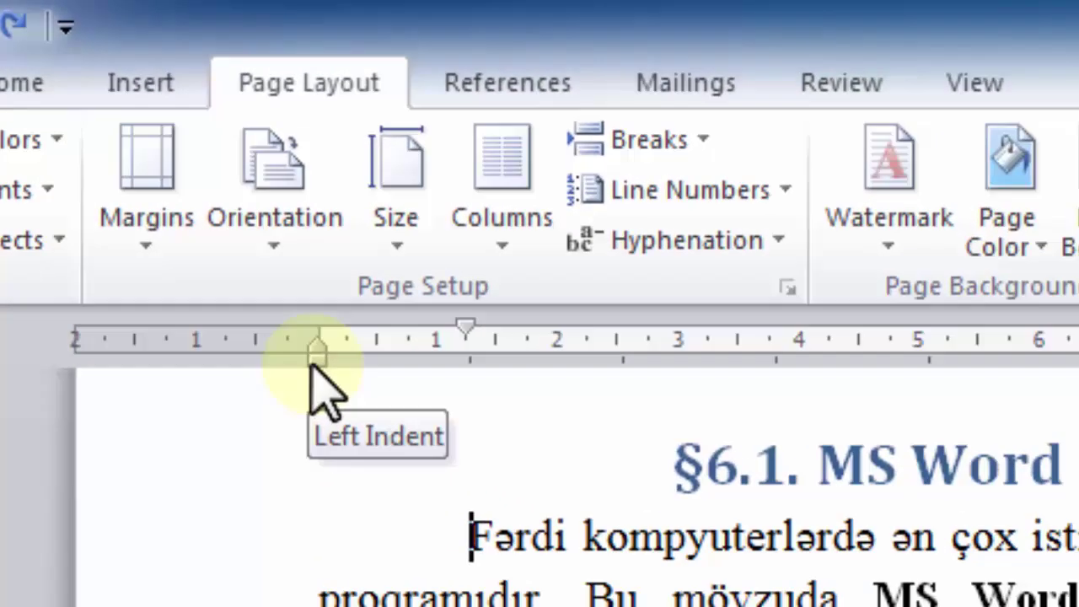
left_click_drag(348, 408, 349, 409)
left_click_drag(224, 268, 210, 204)
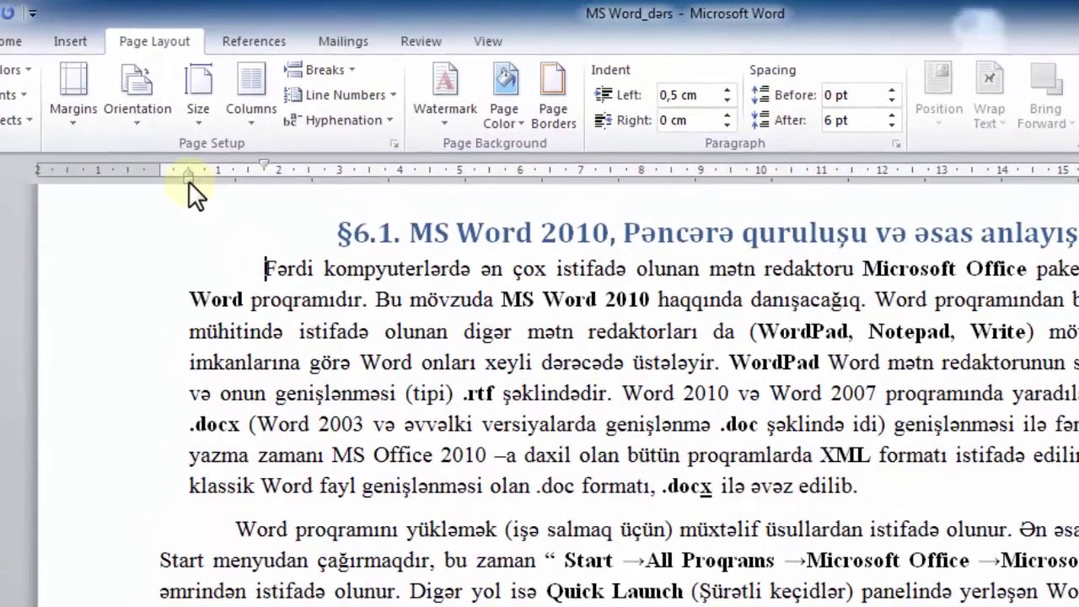
left_click_drag(189, 180, 167, 192)
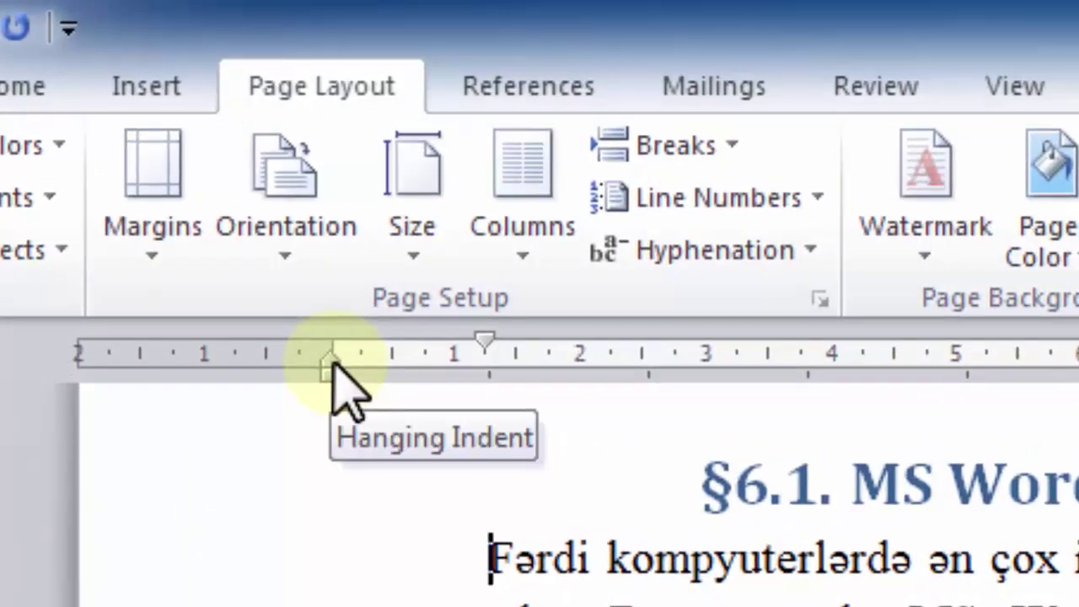
left_click_drag(334, 365, 192, 212)
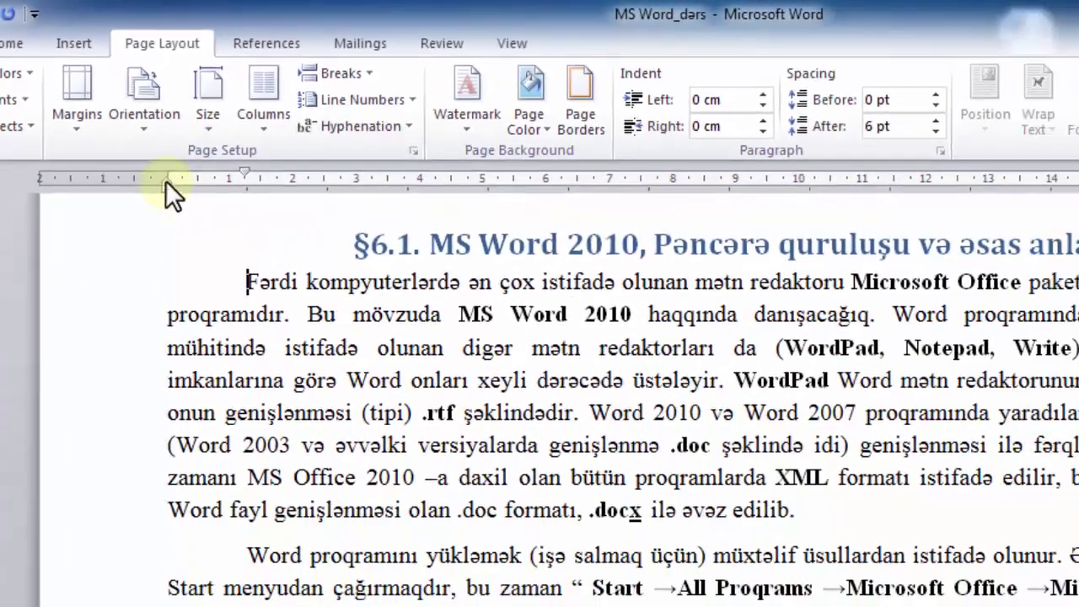
mouse_move(192, 212)
left_mouse_down()
mouse_move(238, 181)
mouse_move(326, 180)
left_mouse_up()
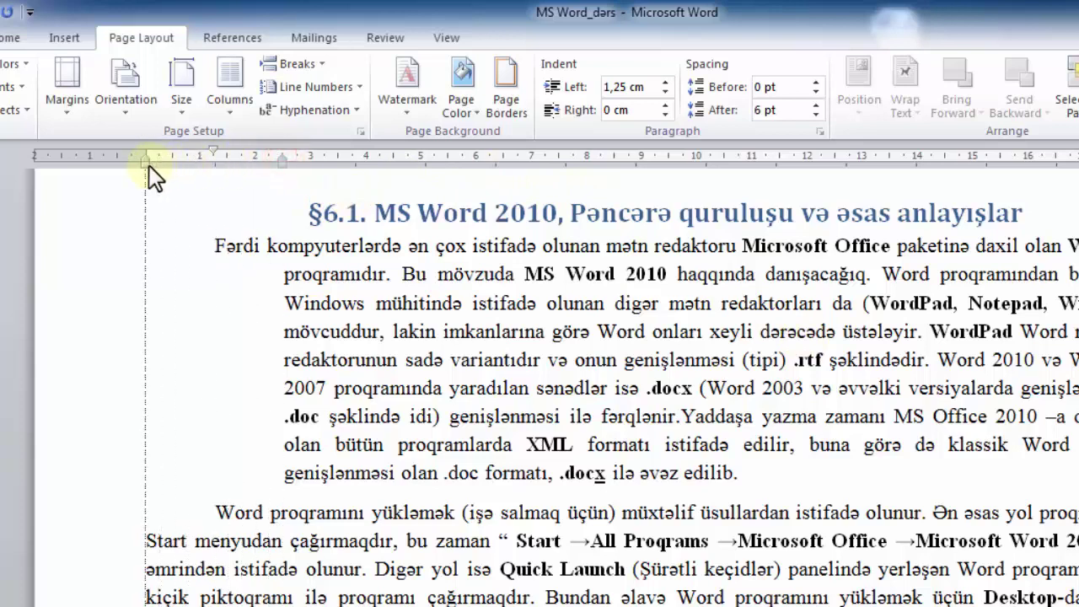
Step: Move the first paragraph's left indent to 0 cm, then 1,75 cm, and undo the last change
left_click_drag(281, 156, 145, 157)
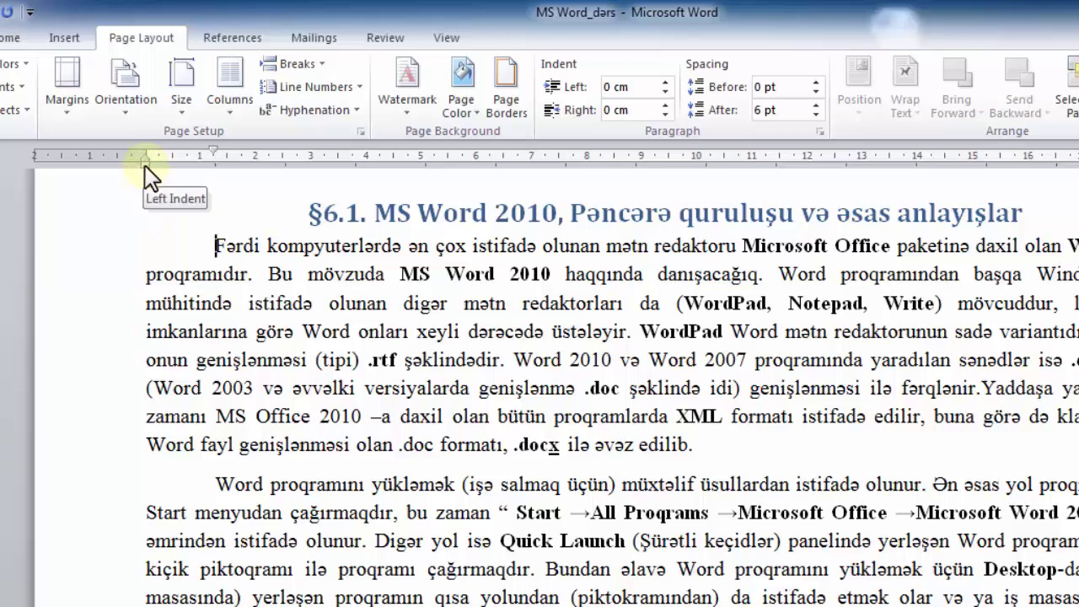
left_click_drag(185, 168, 238, 166)
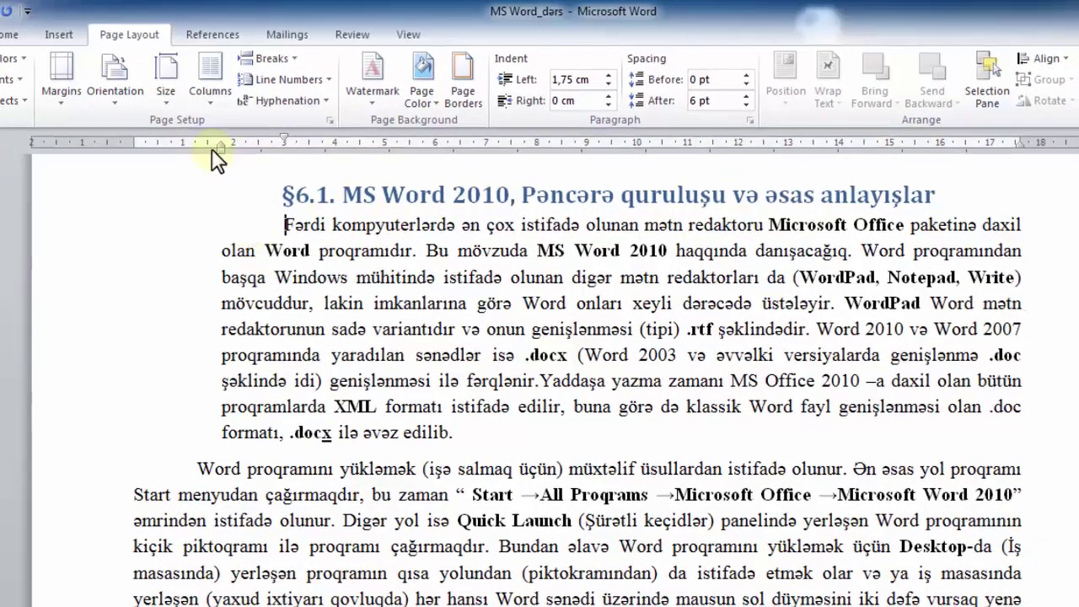
mouse_move(219, 148)
left_mouse_down()
mouse_move(138, 161)
mouse_move(143, 141)
mouse_move(233, 157)
left_mouse_up()
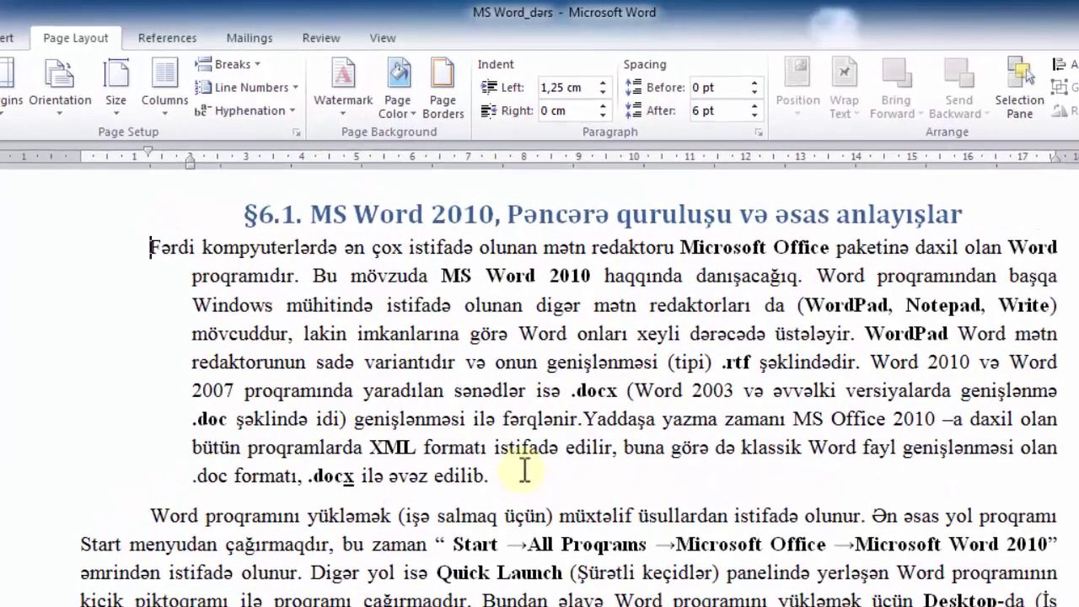
key("ctrl+z")
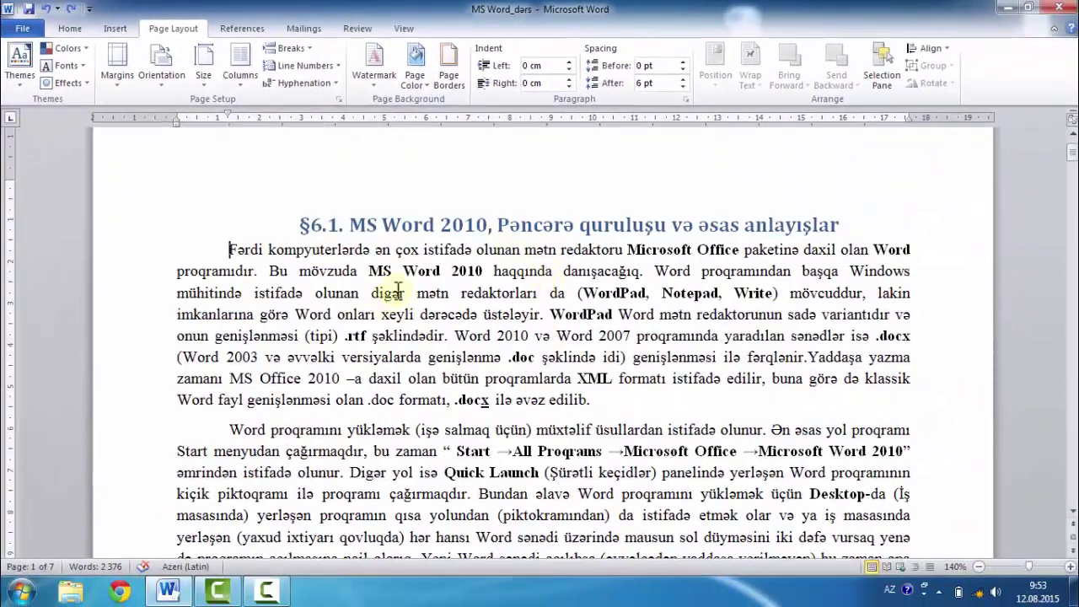
Step: Widen the left page margin on the horizontal ruler, then undo it with Ctrl+Z
scroll(349, 295, "down", 2)
scroll(349, 295, "up", 1)
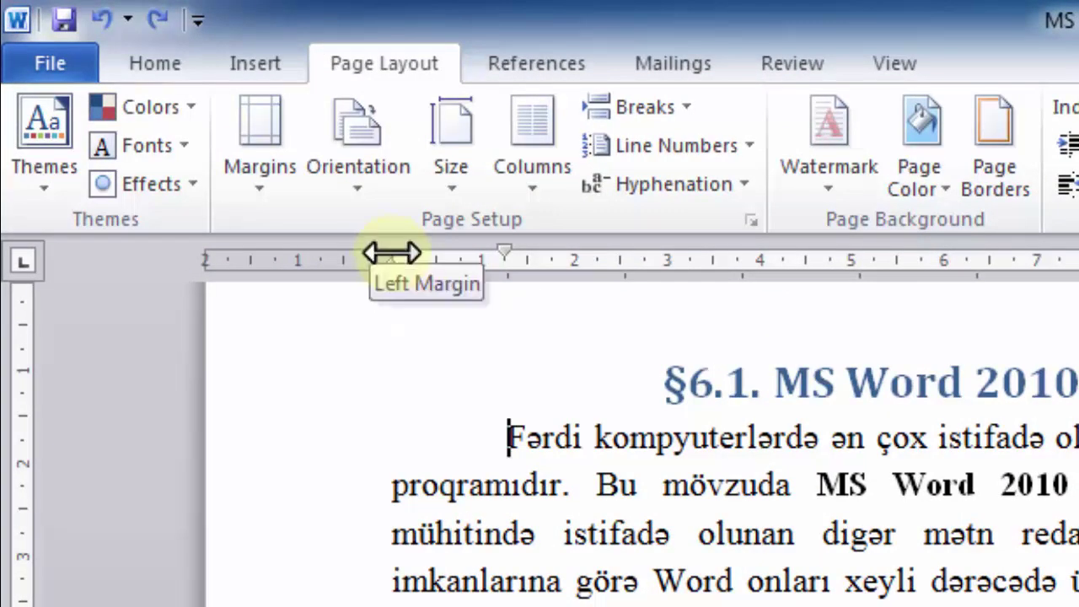
left_click_drag(392, 253, 358, 179)
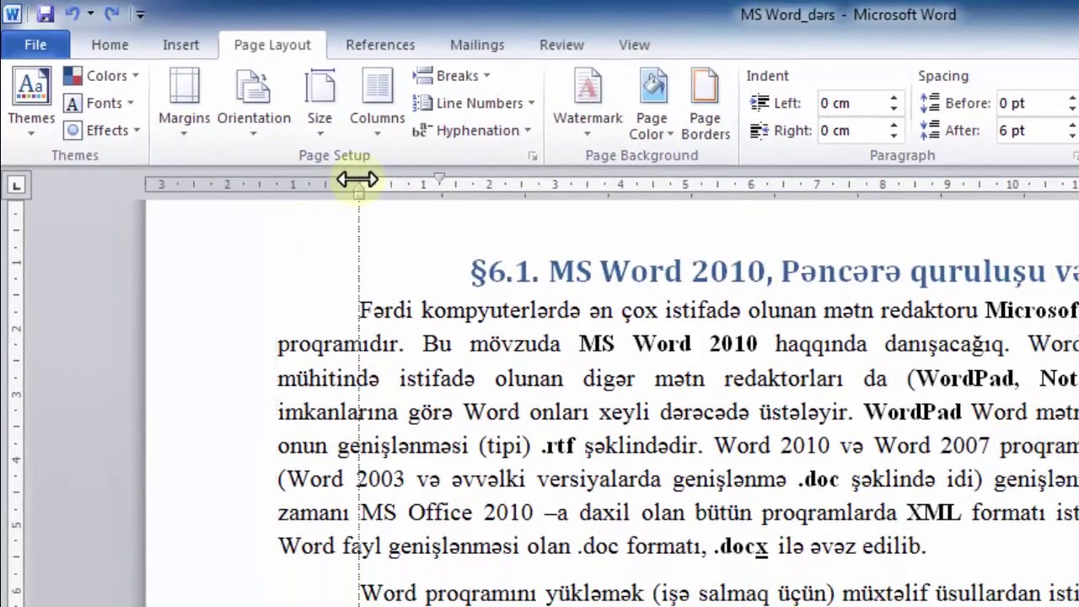
left_click_drag(358, 179, 355, 178)
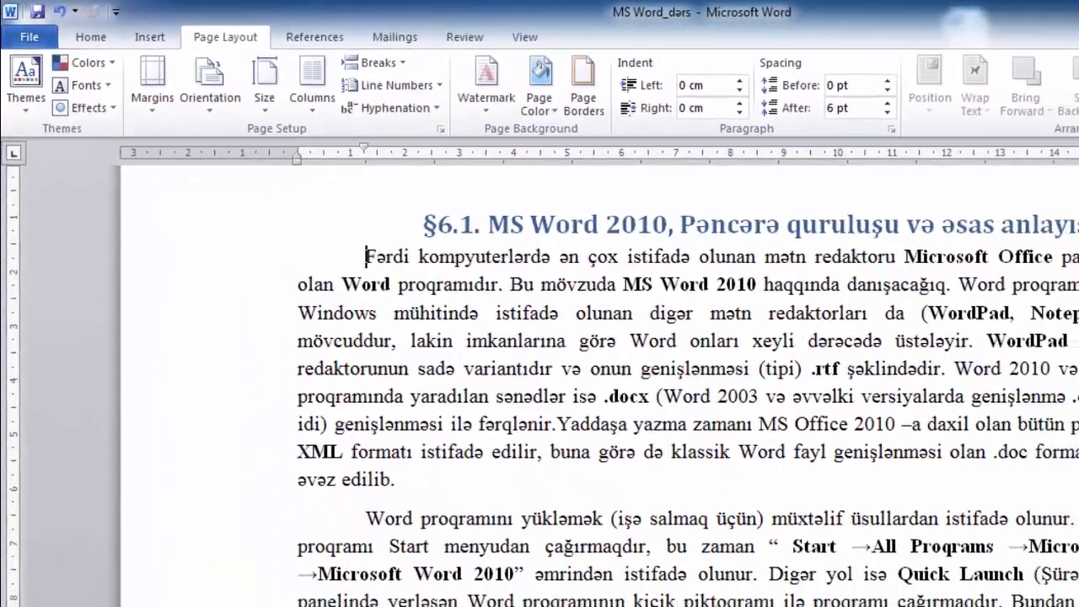
scroll(314, 588, "down", 10)
scroll(313, 589, "down", 5)
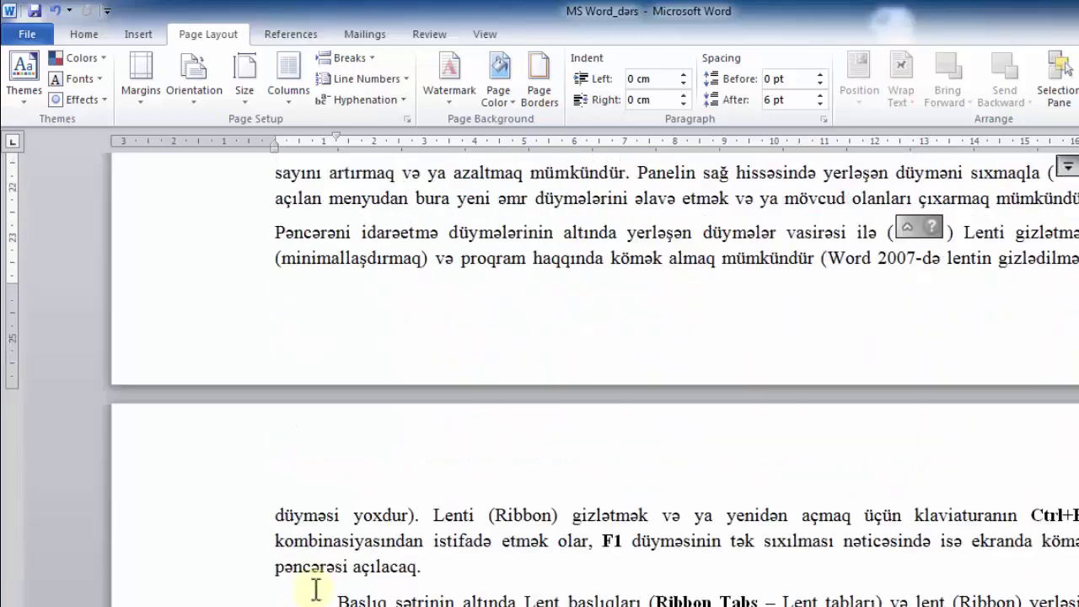
scroll(313, 589, "down", 3)
scroll(314, 586, "up", 5)
scroll(313, 586, "up", 6)
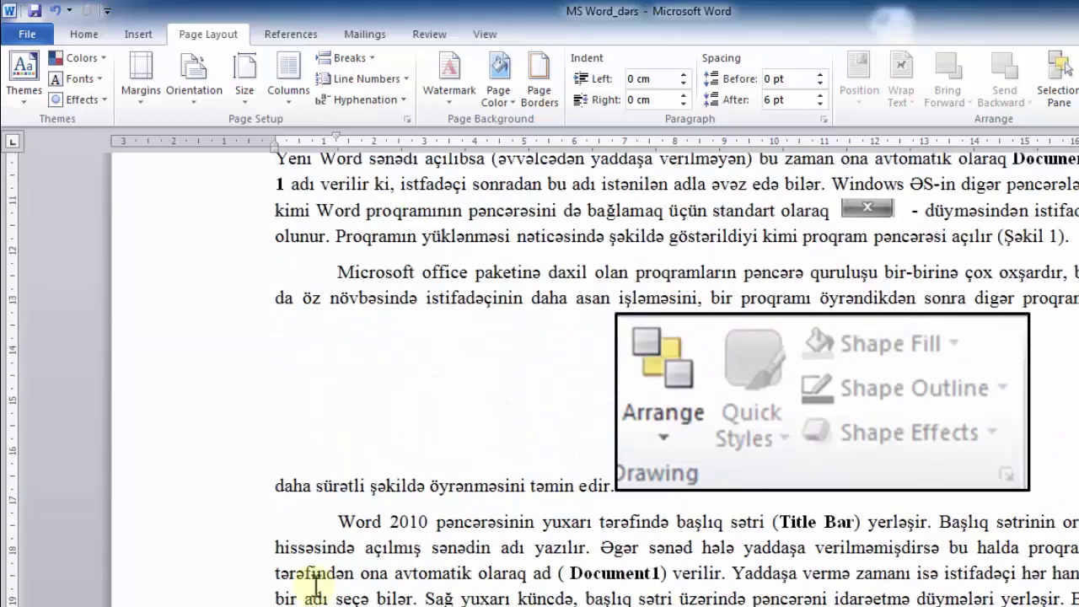
key("ctrl+z")
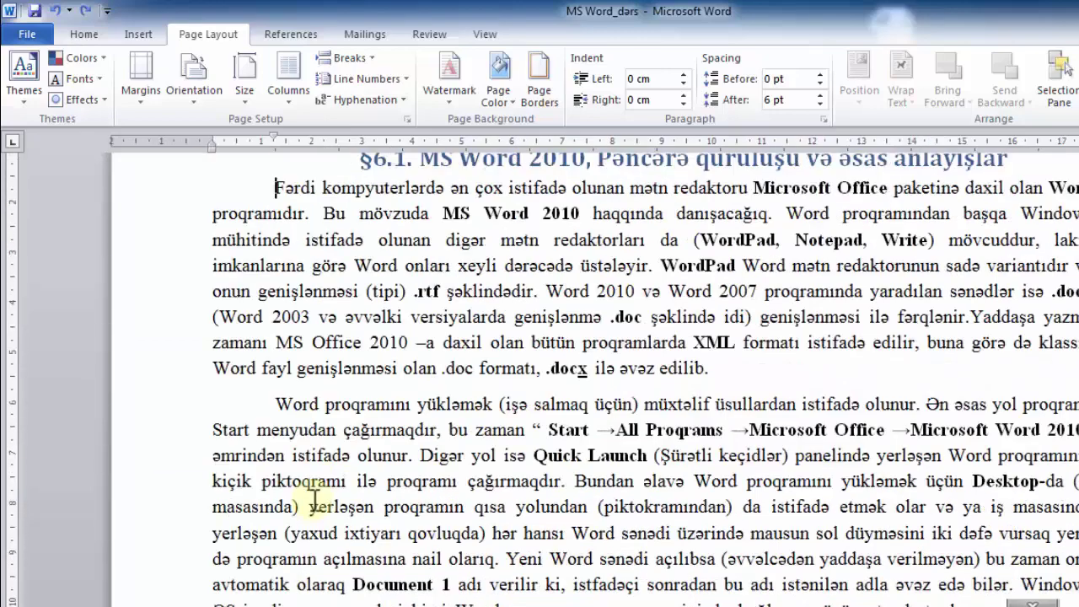
Step: Deepen the top margin and raise the bottom margin on the vertical ruler
scroll(163, 338, "up", 3)
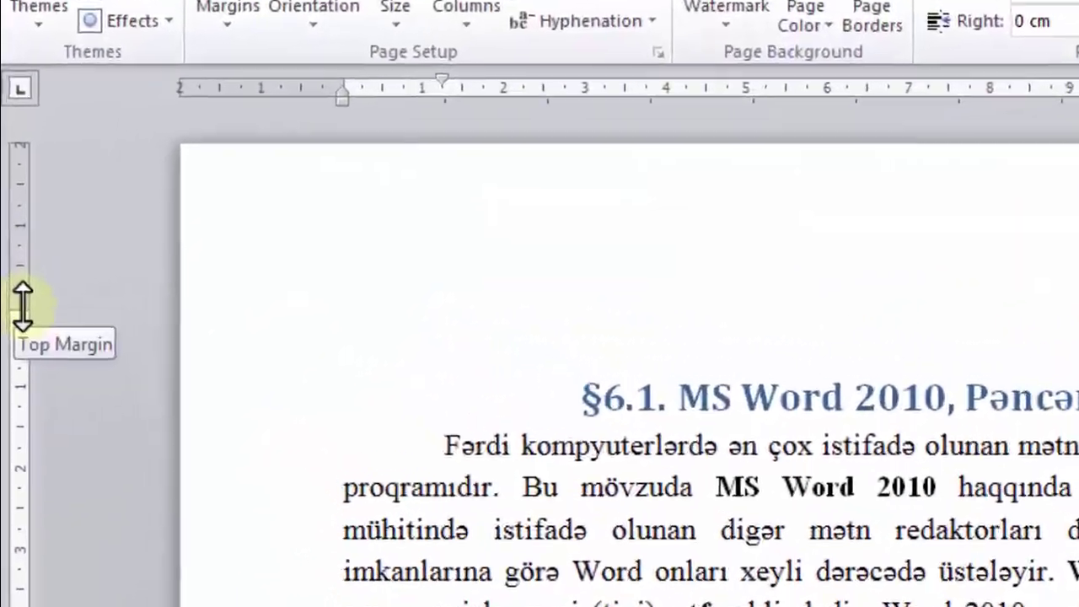
left_click_drag(13, 275, 8, 337)
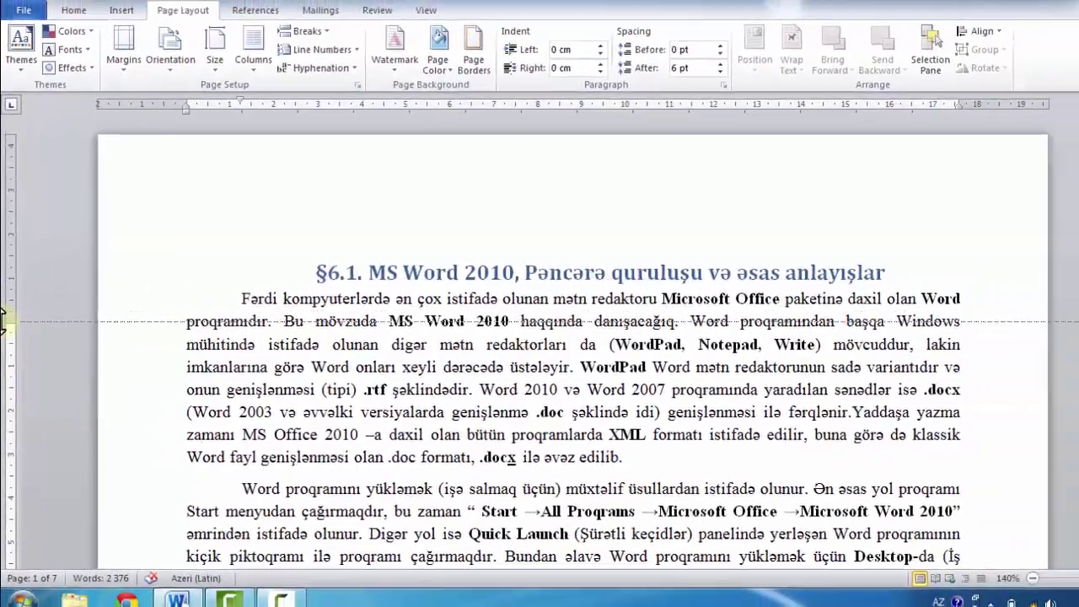
left_click_drag(7, 263, 10, 298)
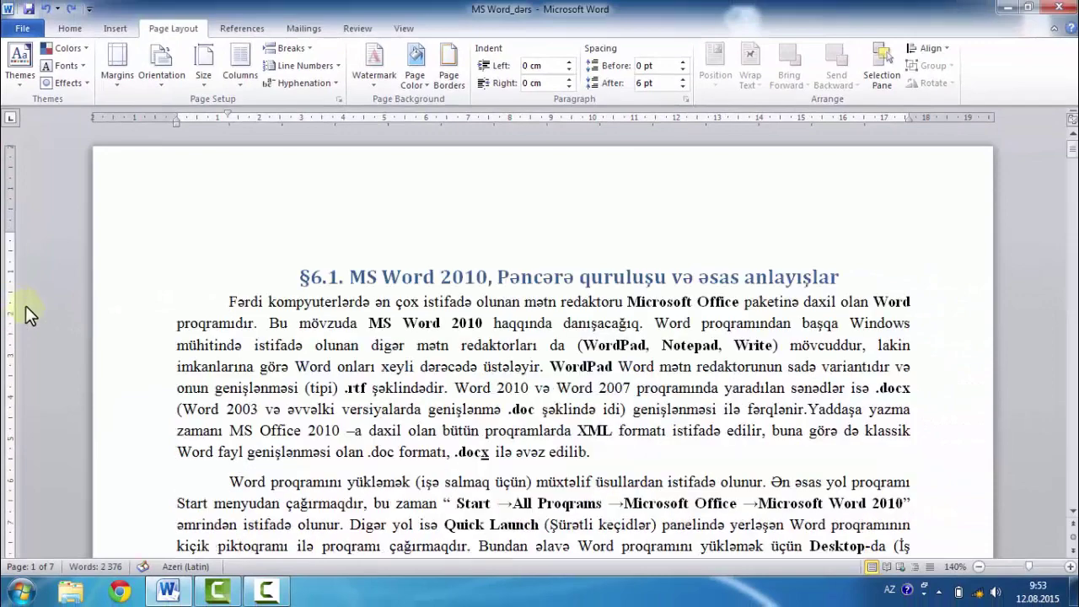
scroll(23, 305, "down", 7)
scroll(23, 305, "down", 7)
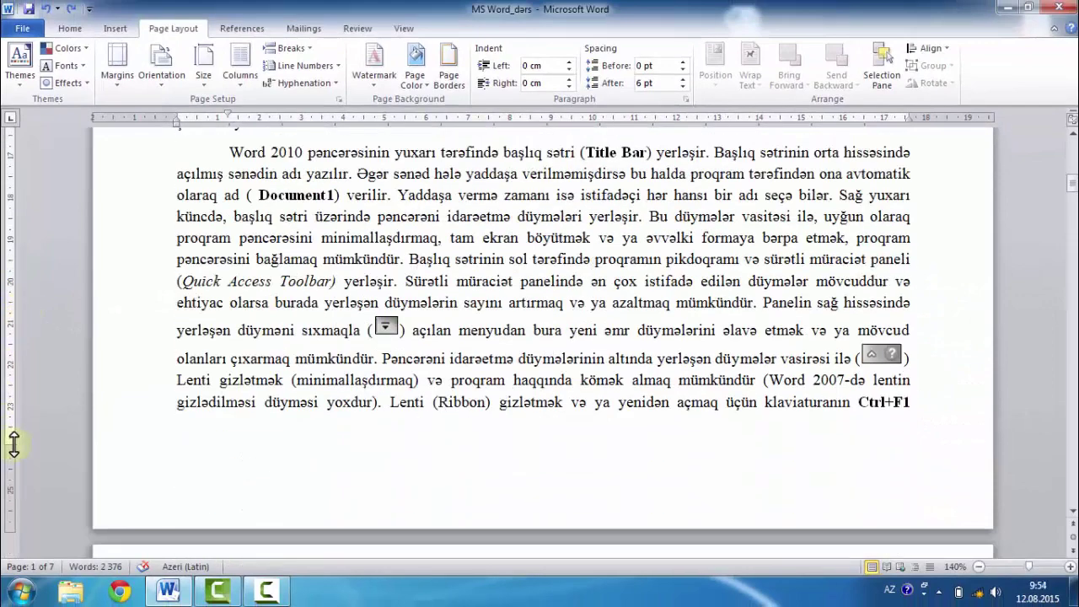
left_click_drag(10, 439, 8, 354)
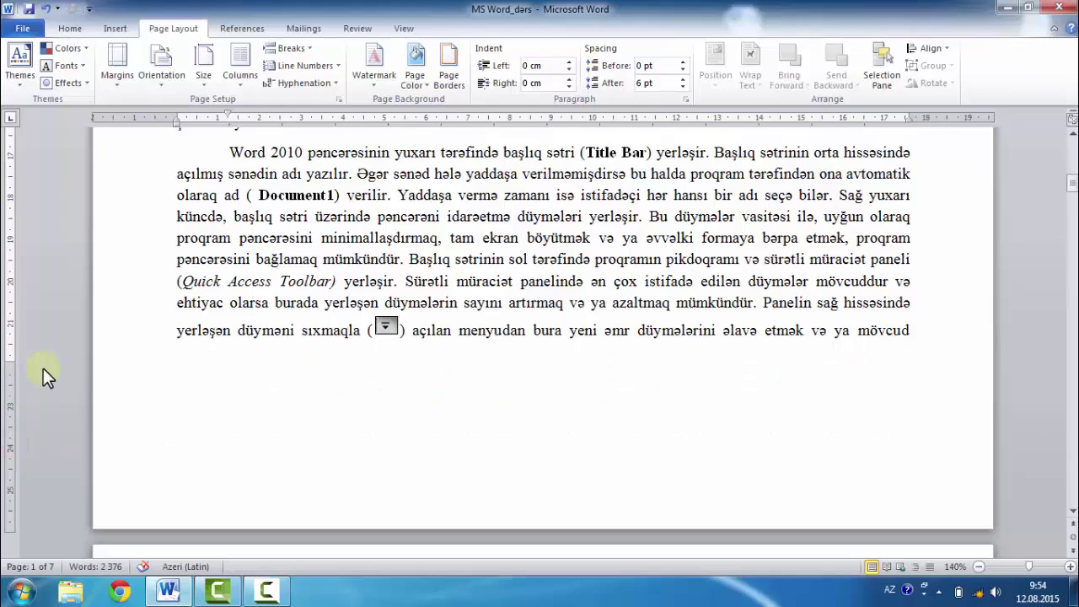
scroll(43, 376, "up", 10)
scroll(433, 410, "up", 4)
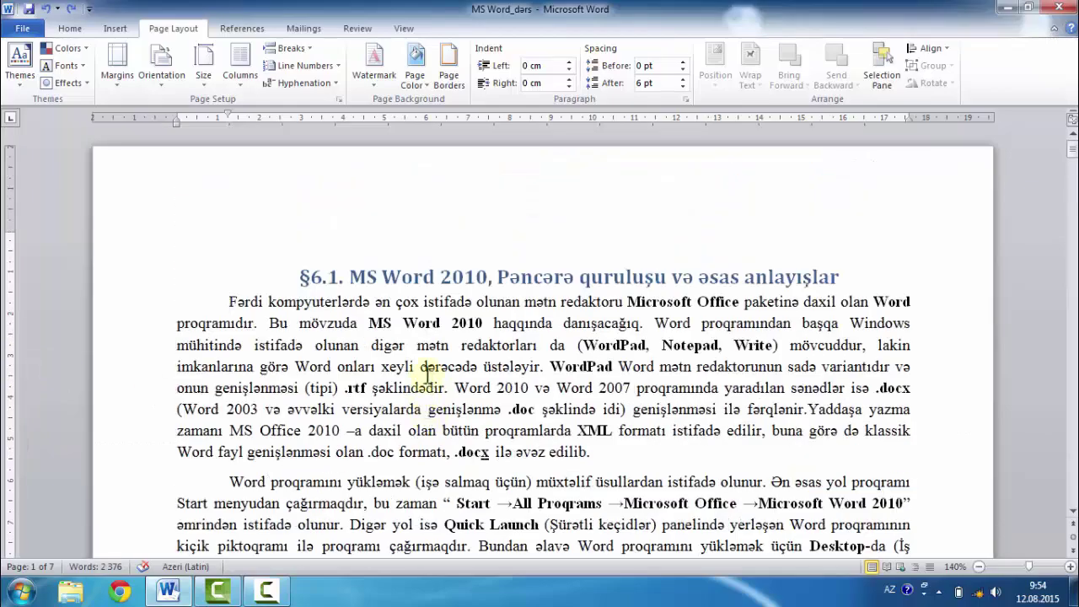
Step: Set all four page margins to 2 cm using the Last Custom Setting preset
left_click(117, 74)
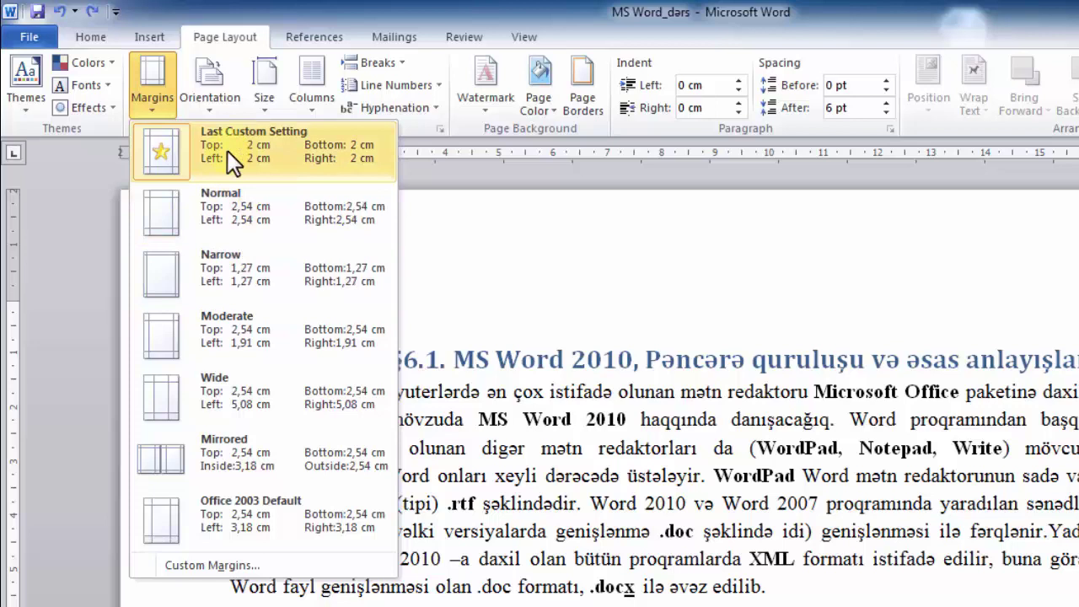
left_click(334, 158)
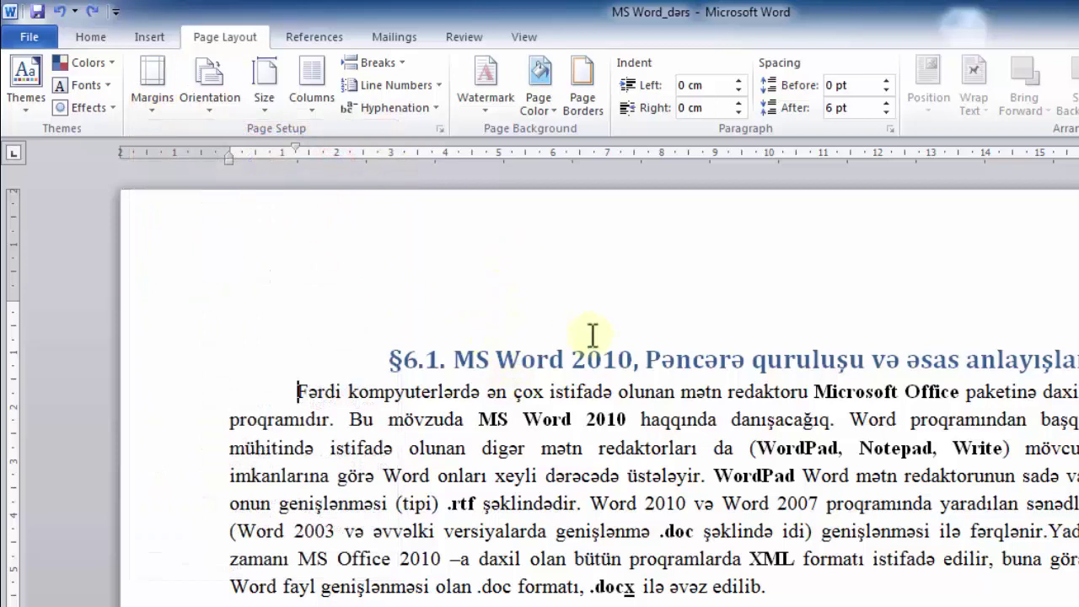
left_click(153, 104)
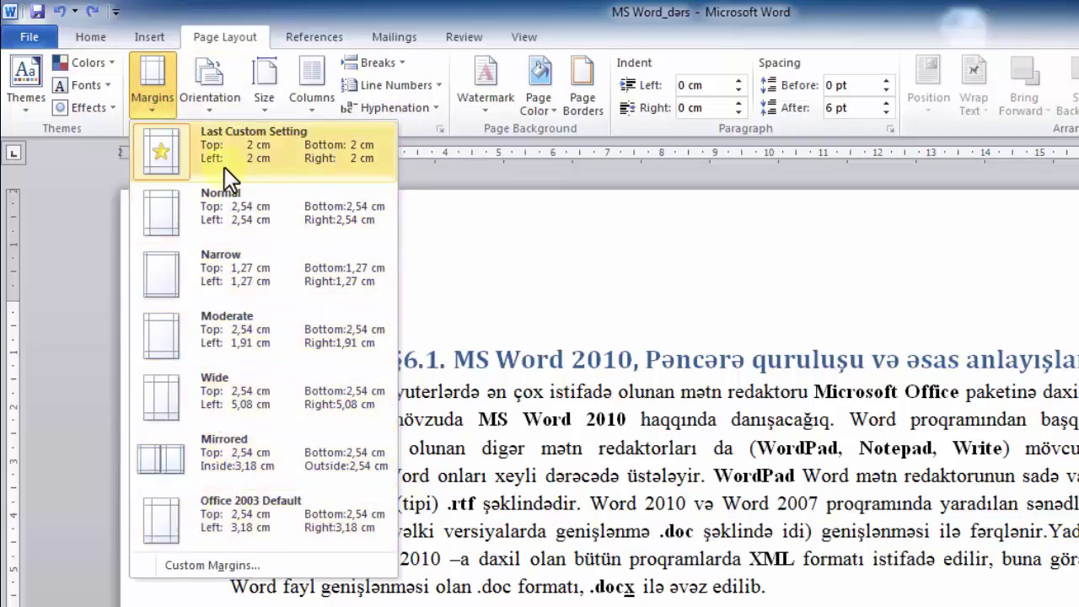
left_click(214, 565)
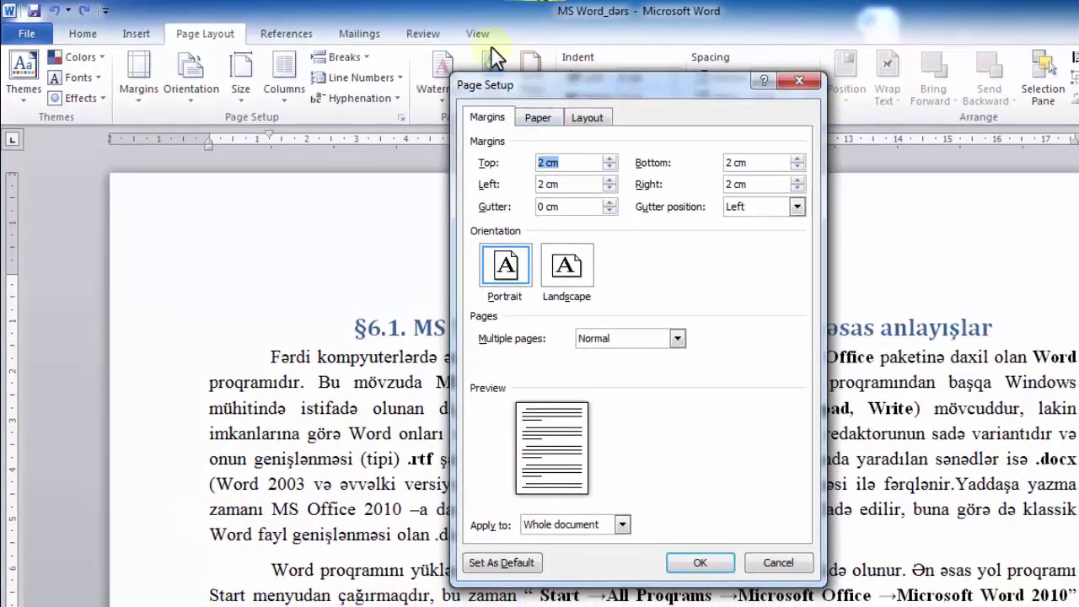
left_click_drag(551, 81, 347, 108)
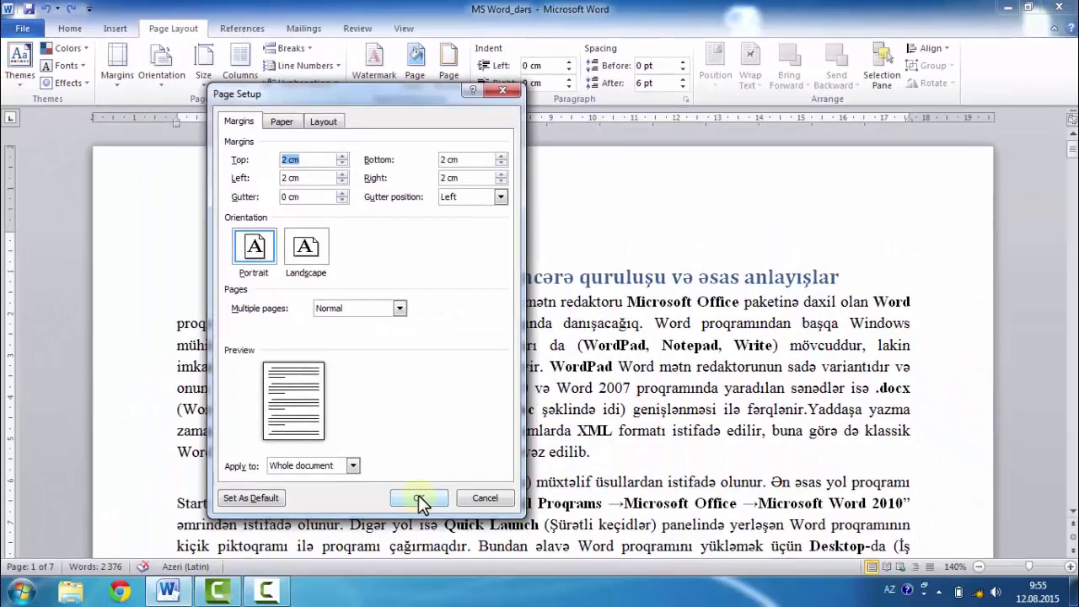
left_click(418, 497)
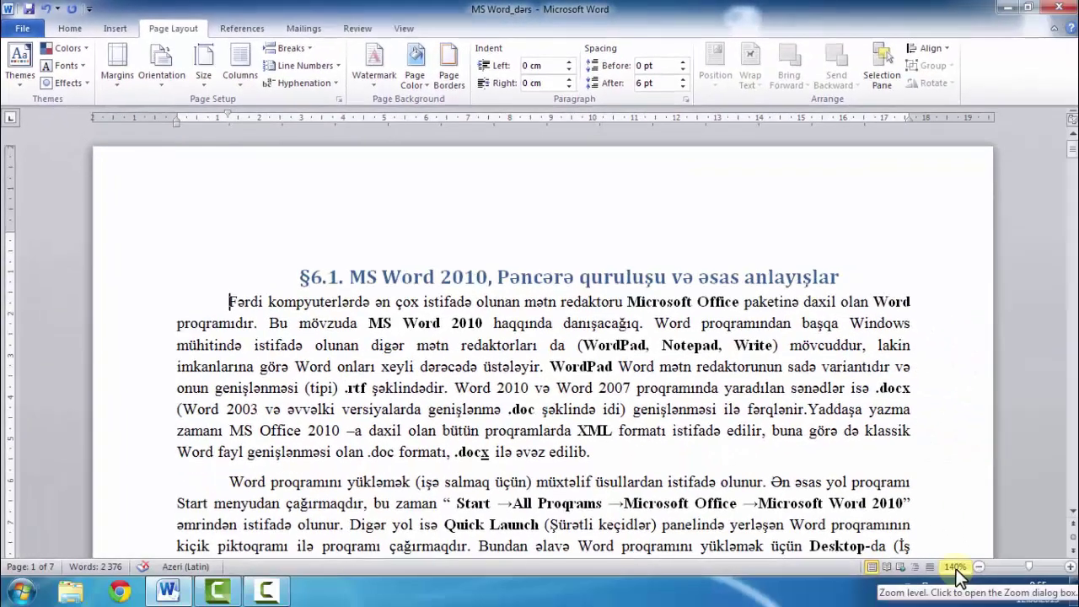
Step: Zoom the view to Whole page so an entire page fits on screen
left_click(955, 566)
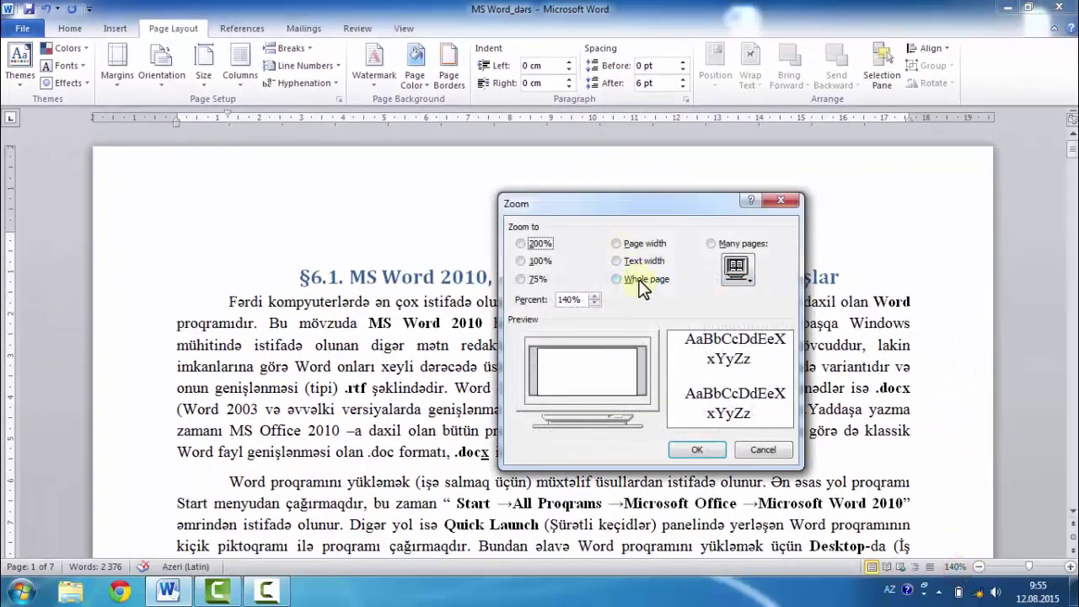
left_click(634, 261)
left_click(639, 281)
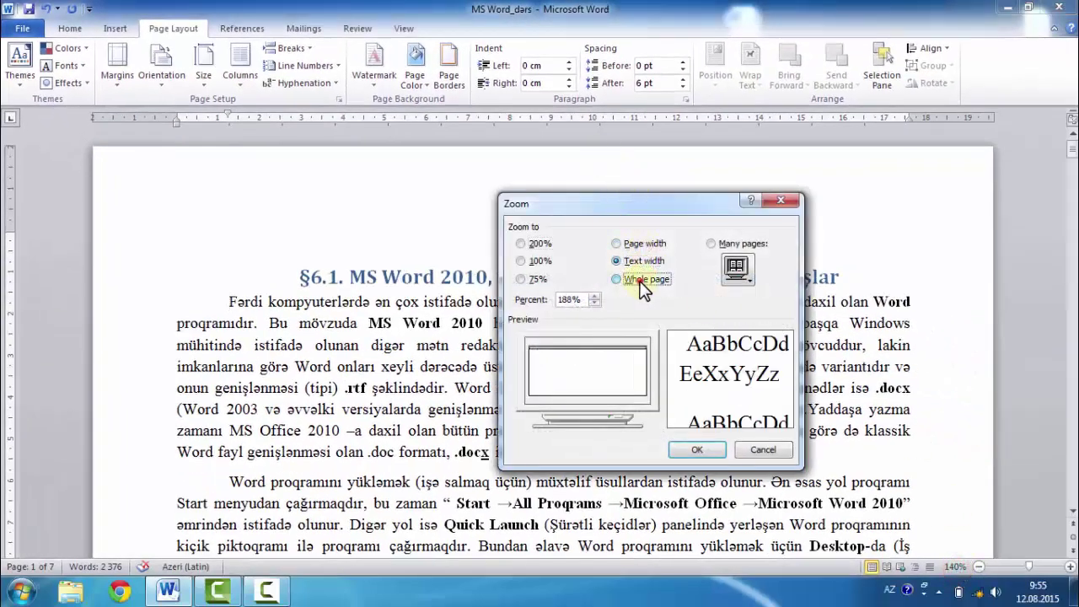
left_click(701, 454)
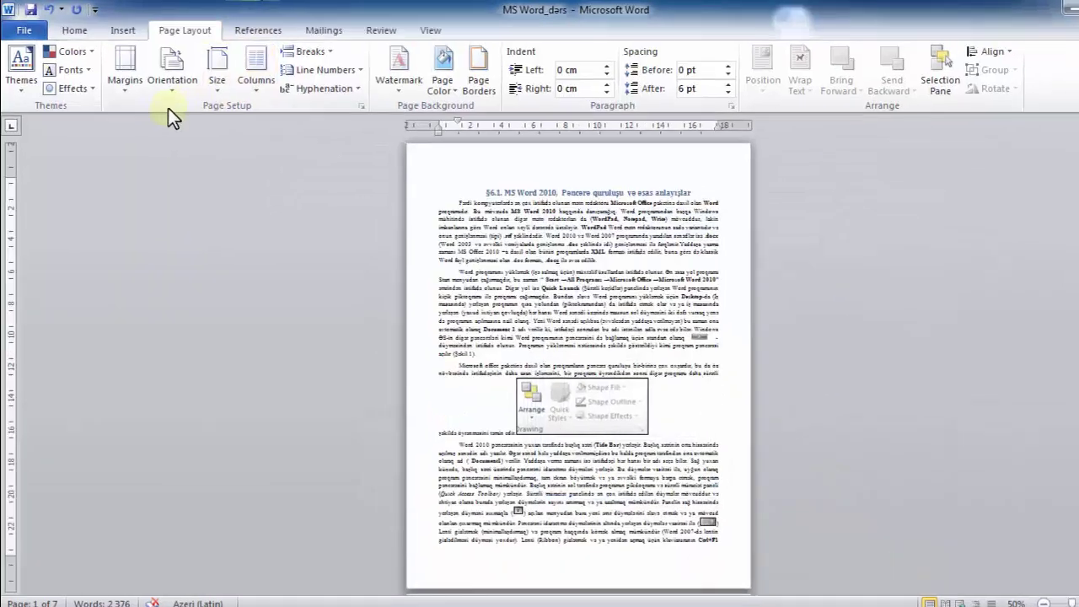
left_click(161, 65)
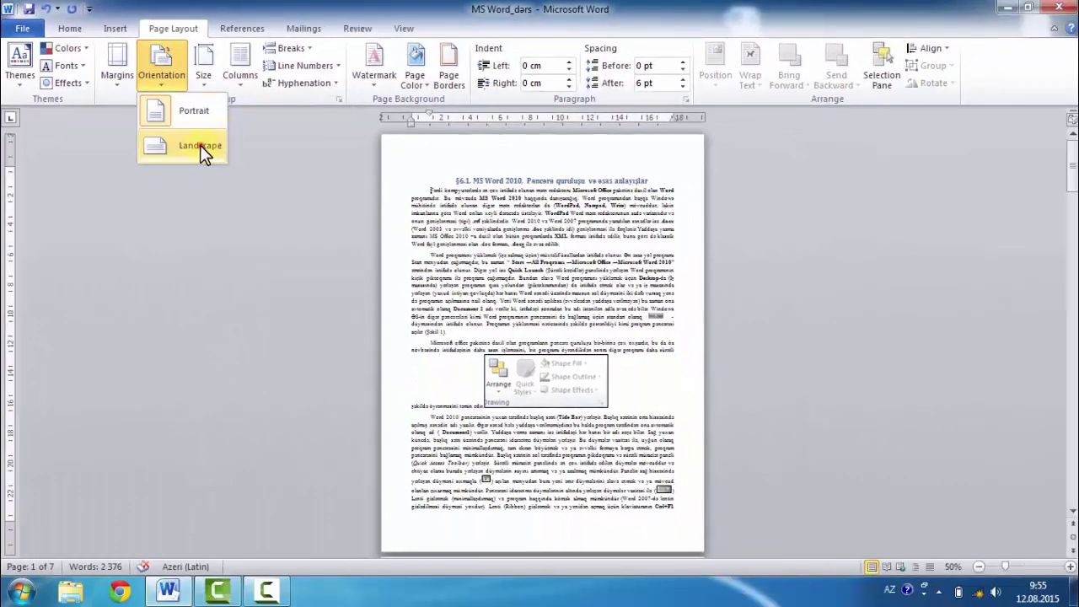
Step: Switch the pages to Landscape, scroll through the reflowed document, then return to Portrait
left_click(200, 145)
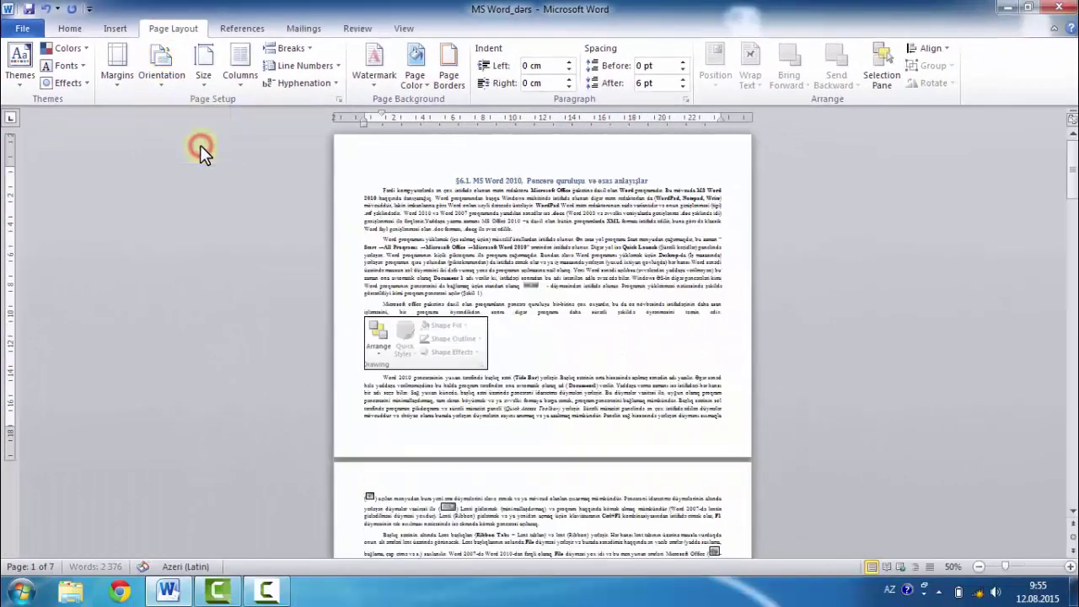
scroll(608, 278, "down", 3)
scroll(609, 278, "down", 3)
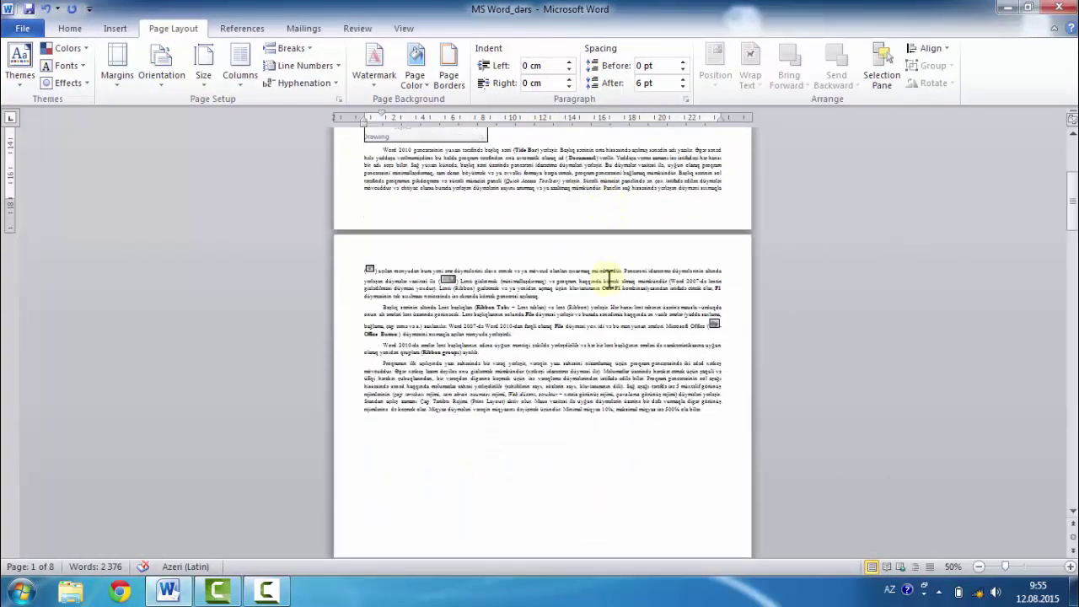
scroll(608, 278, "down", 3)
scroll(609, 278, "down", 3)
scroll(608, 278, "down", 3)
scroll(608, 279, "down", 3)
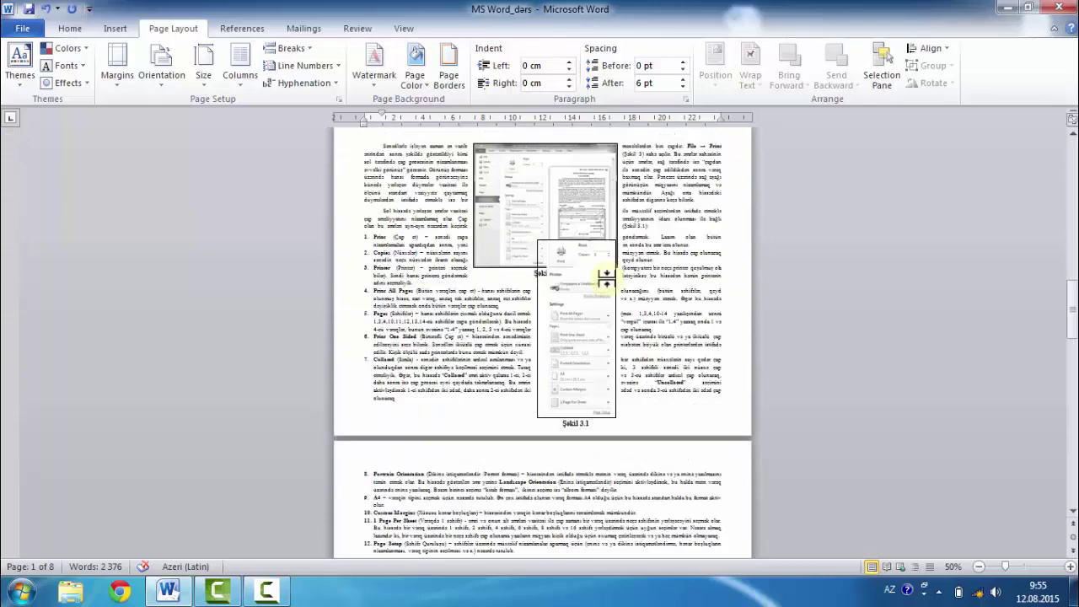
scroll(608, 278, "down", 3)
scroll(608, 278, "down", 3)
scroll(609, 278, "down", 3)
scroll(608, 278, "down", 3)
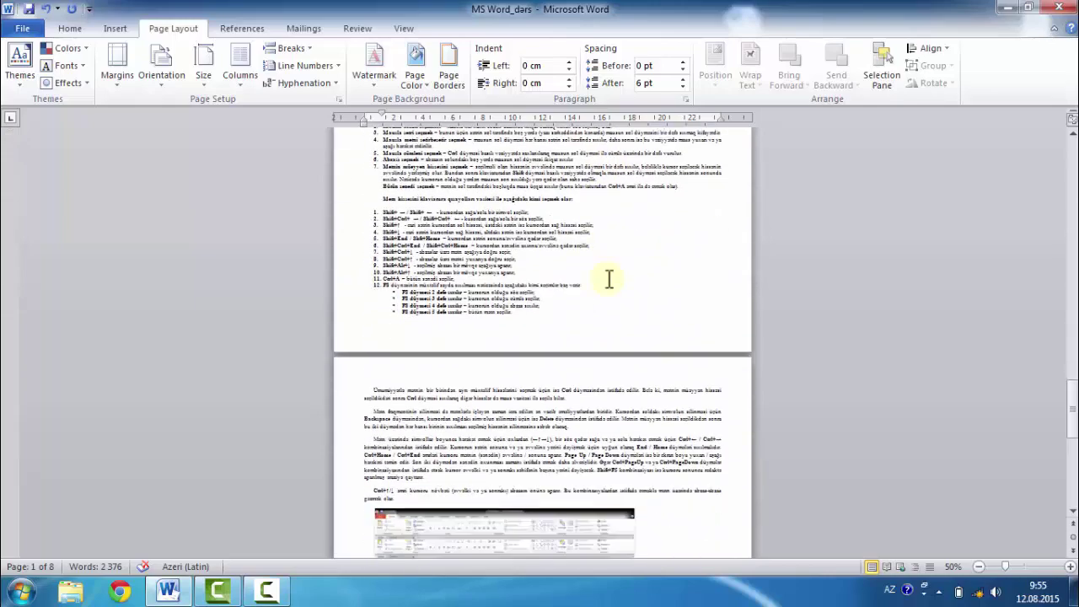
scroll(608, 278, "down", 3)
scroll(609, 278, "down", 3)
left_click(160, 78)
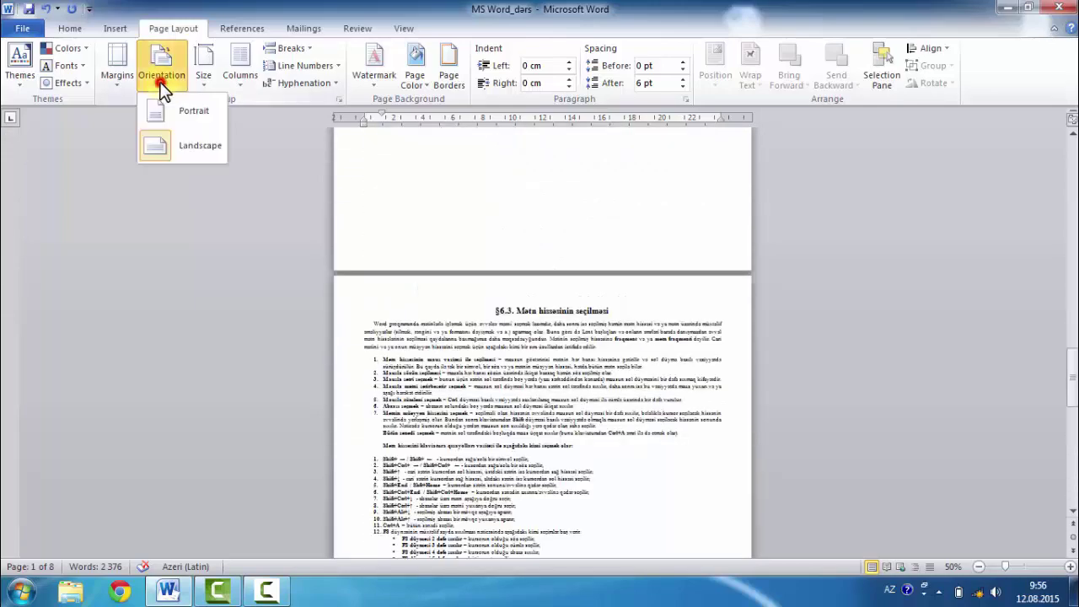
left_click(190, 110)
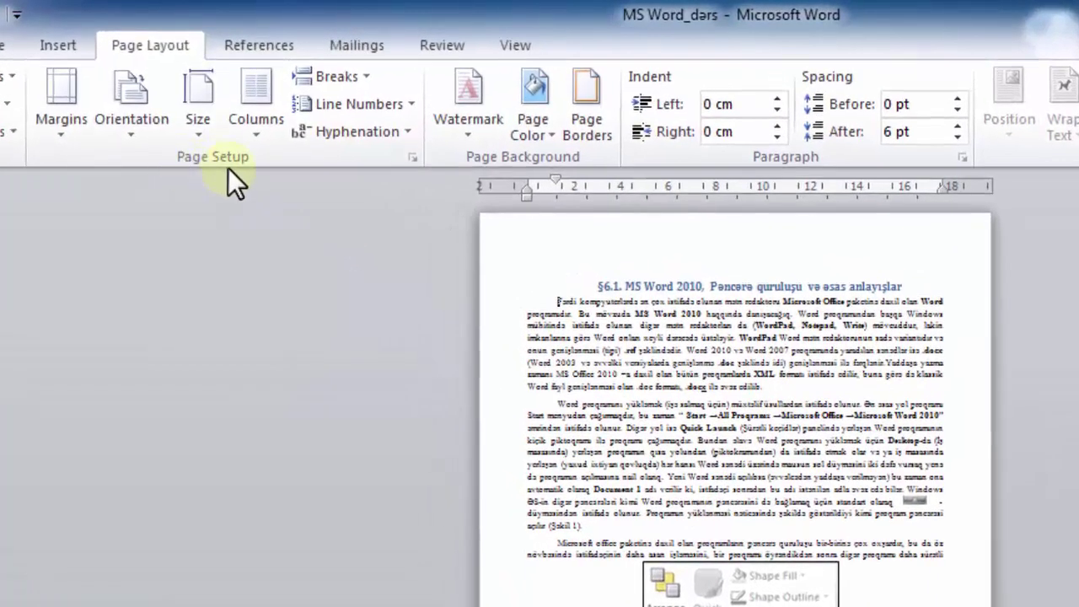
Step: Check the paper size in Page Setup, leaving it at Letter, 21,59 × 27,94 cm
left_click(203, 128)
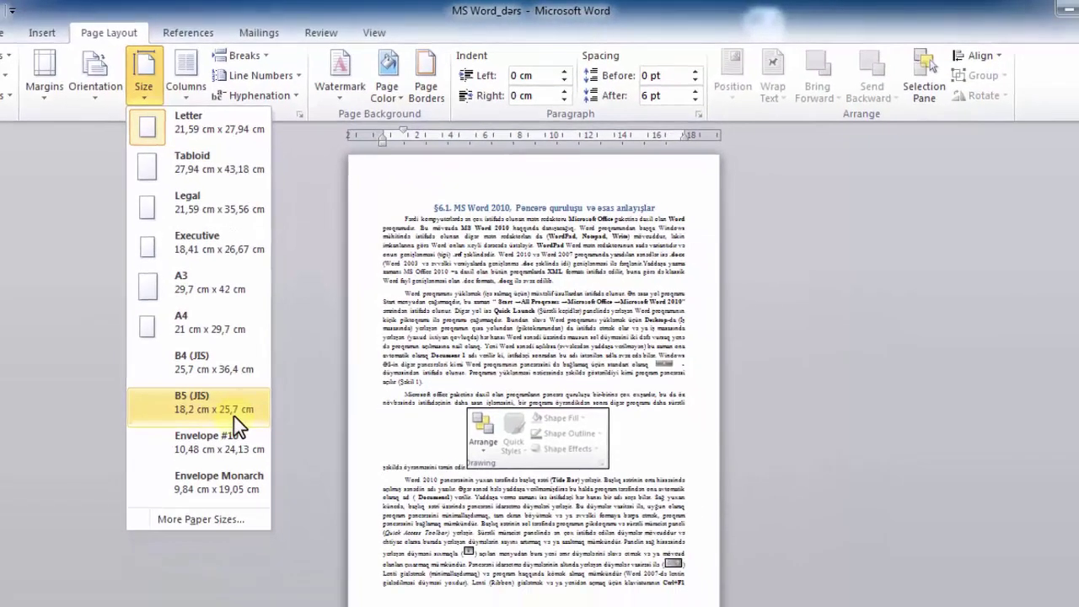
left_click(204, 519)
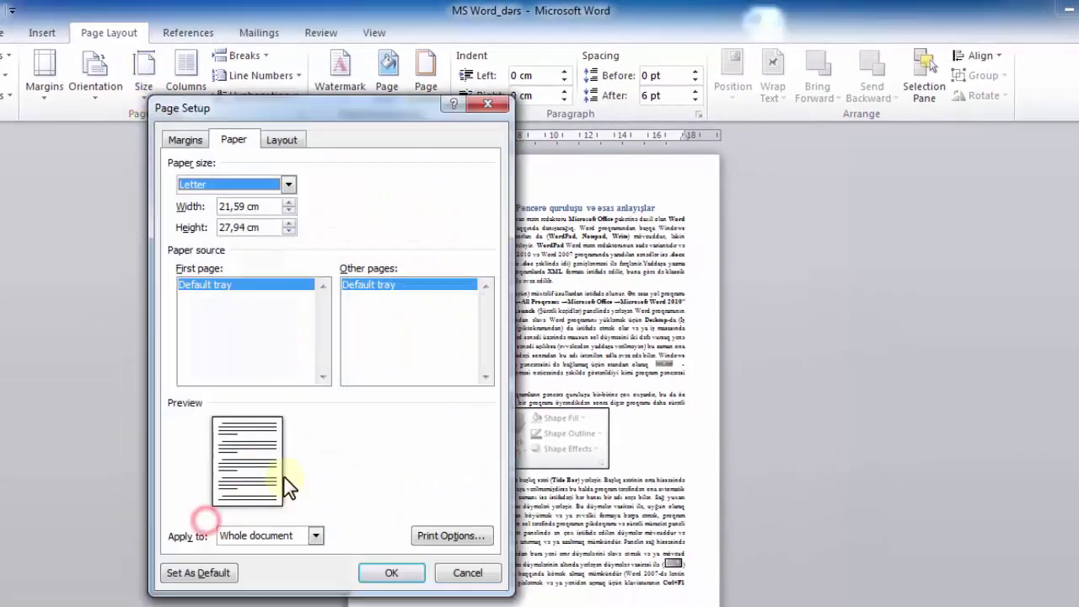
left_click(495, 100)
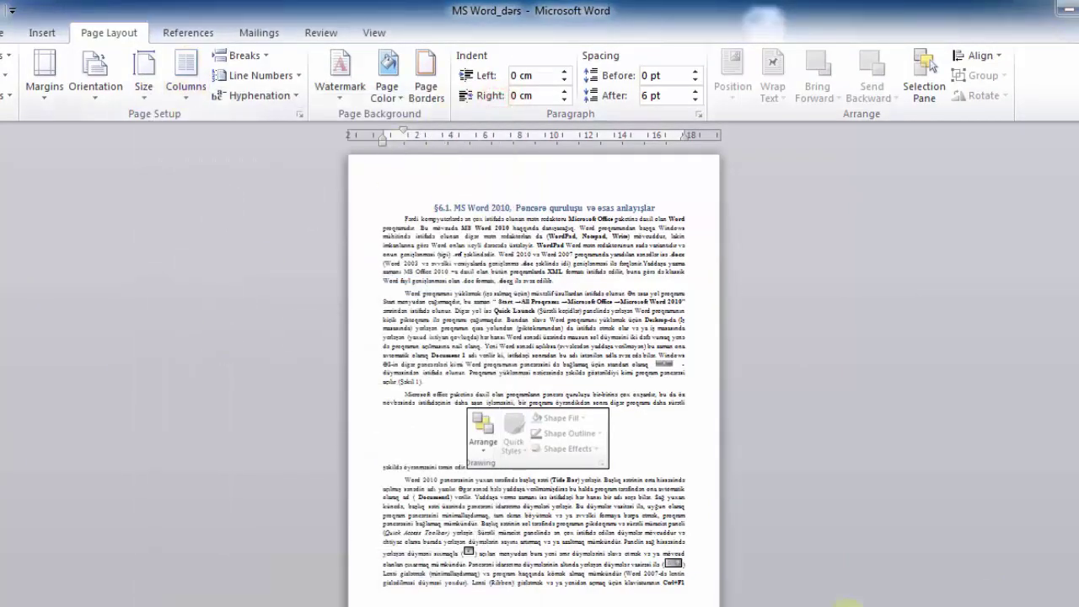
Step: Zoom the page view in to about 120% for easier reading
left_click(1069, 566)
left_click(1069, 566)
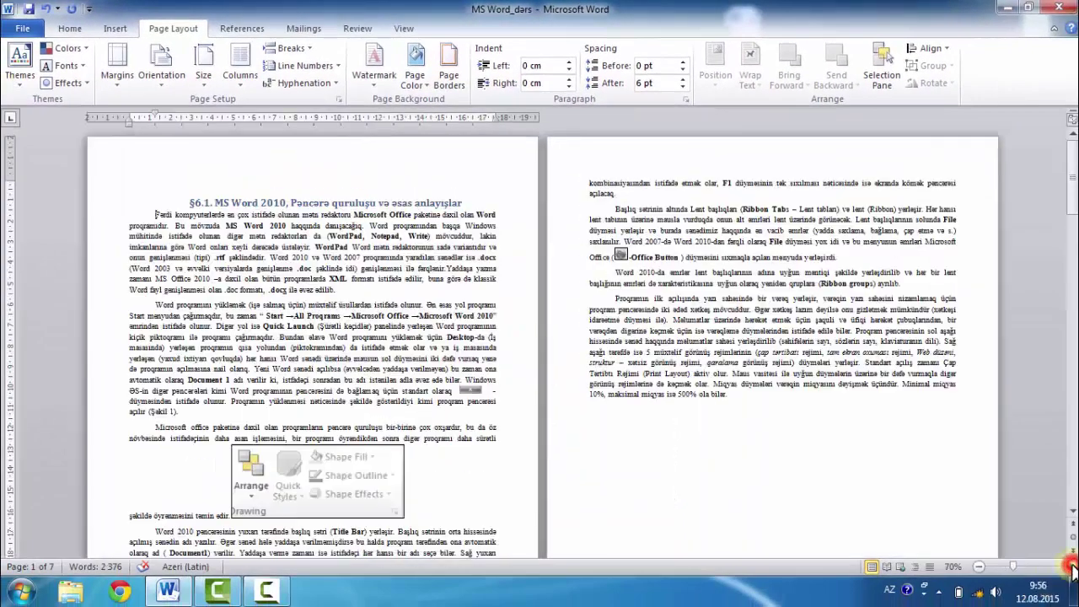
left_click(1068, 566)
left_click(1068, 567)
left_click(1069, 568)
left_click(1069, 568)
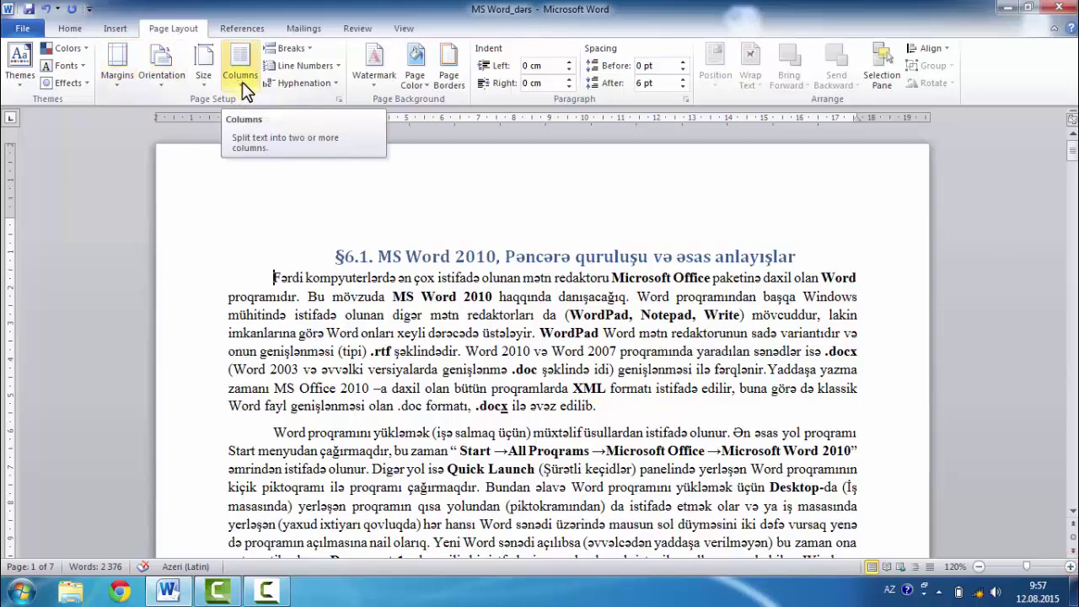
Step: Lay the text out in two columns, then switch it to three columns
scroll(603, 371, "down", 3)
scroll(594, 375, "down", 3)
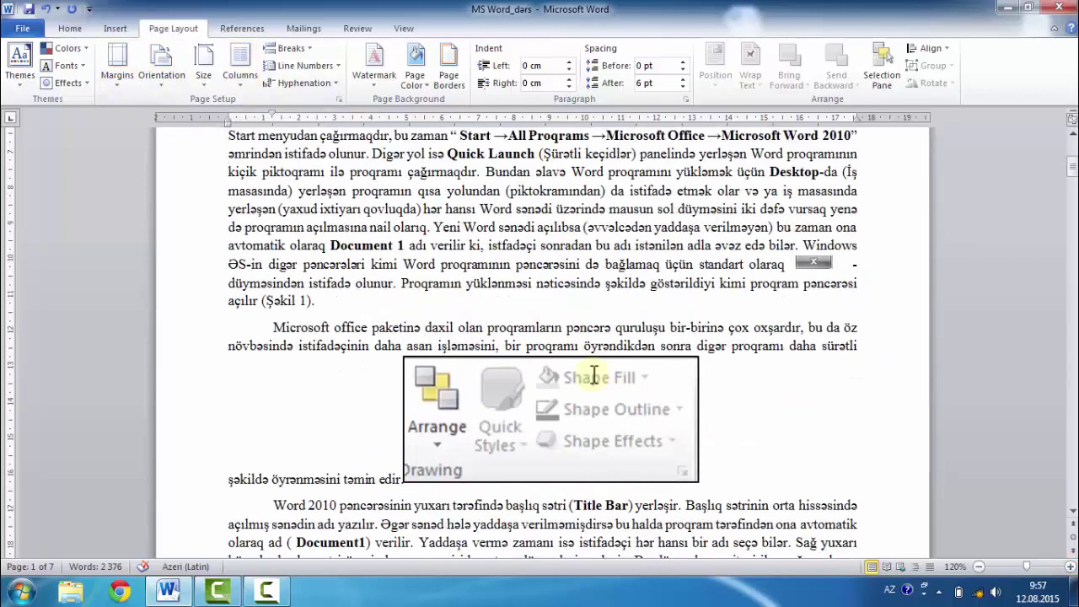
scroll(594, 375, "up", 6)
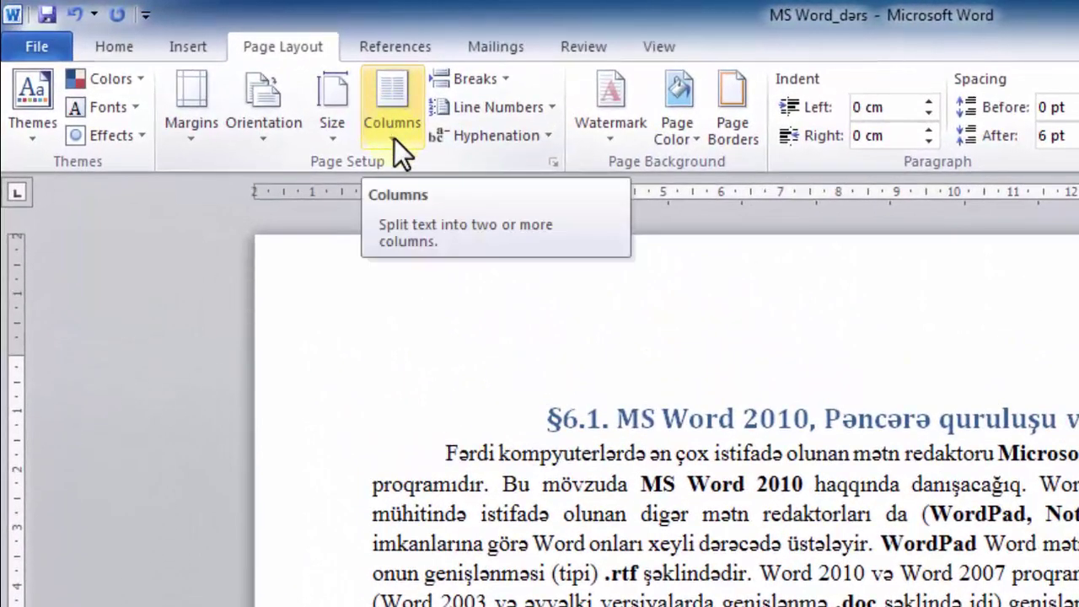
left_click(393, 138)
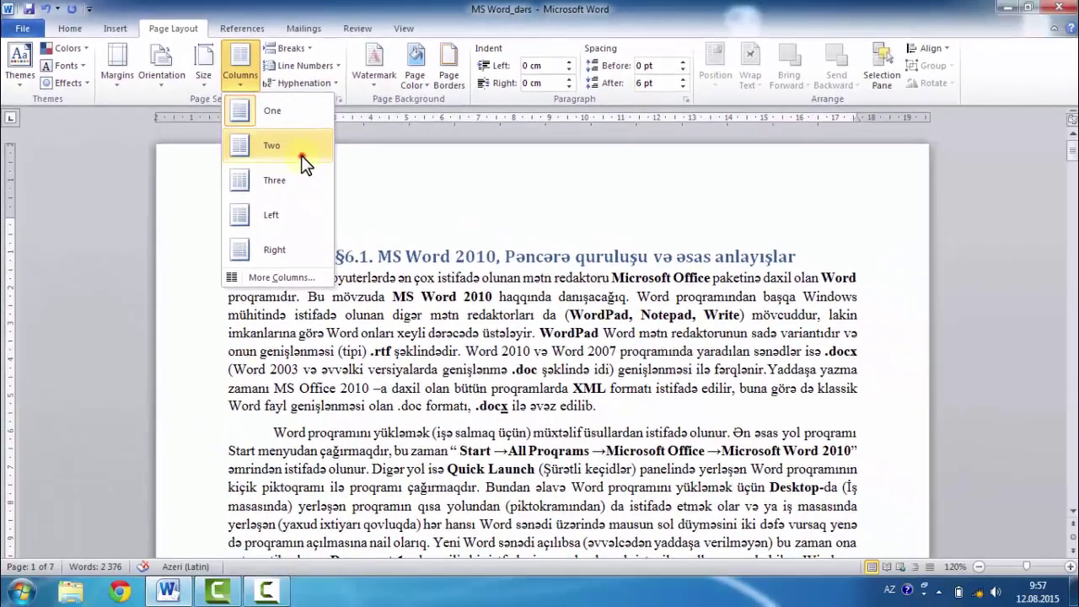
left_click(451, 236)
scroll(354, 229, "down", 4)
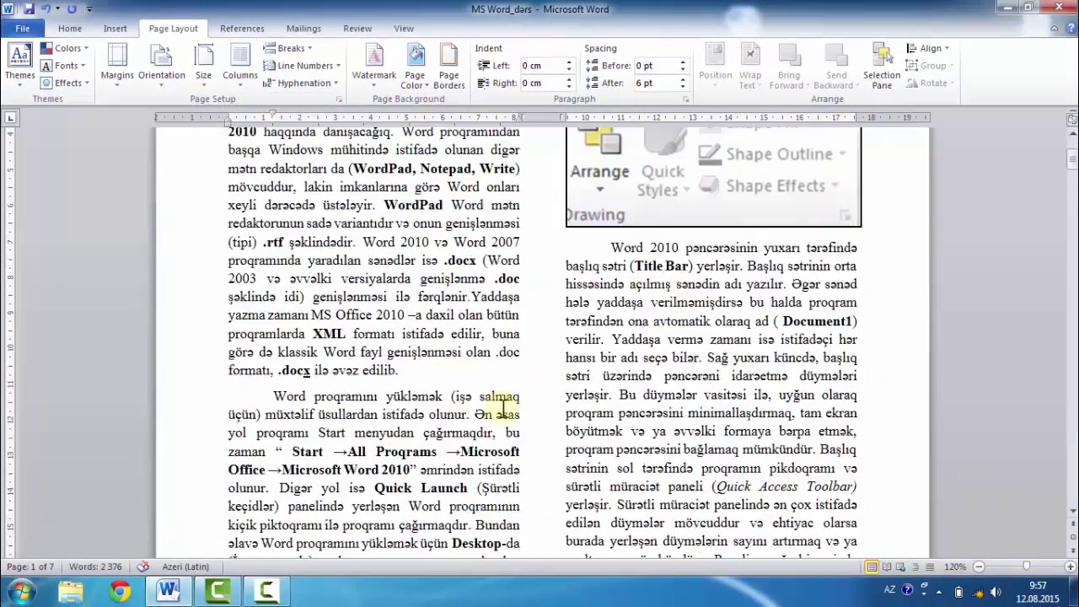
scroll(354, 228, "down", 3)
left_click(235, 76)
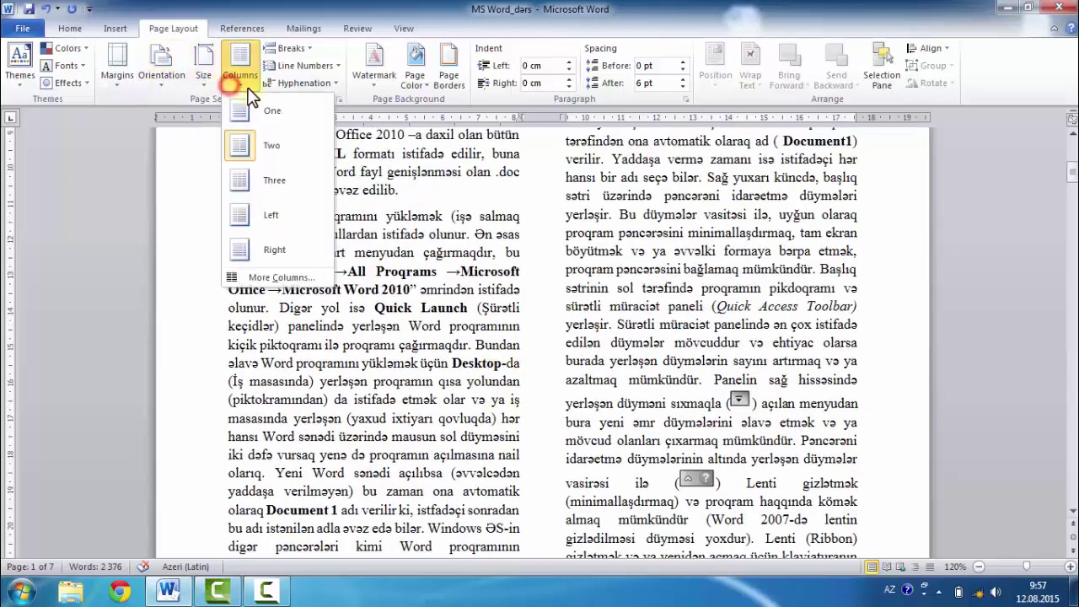
left_click(291, 191)
Step: Try the Left column preset, then settle on Right: wide left, narrow right column
left_click(273, 154)
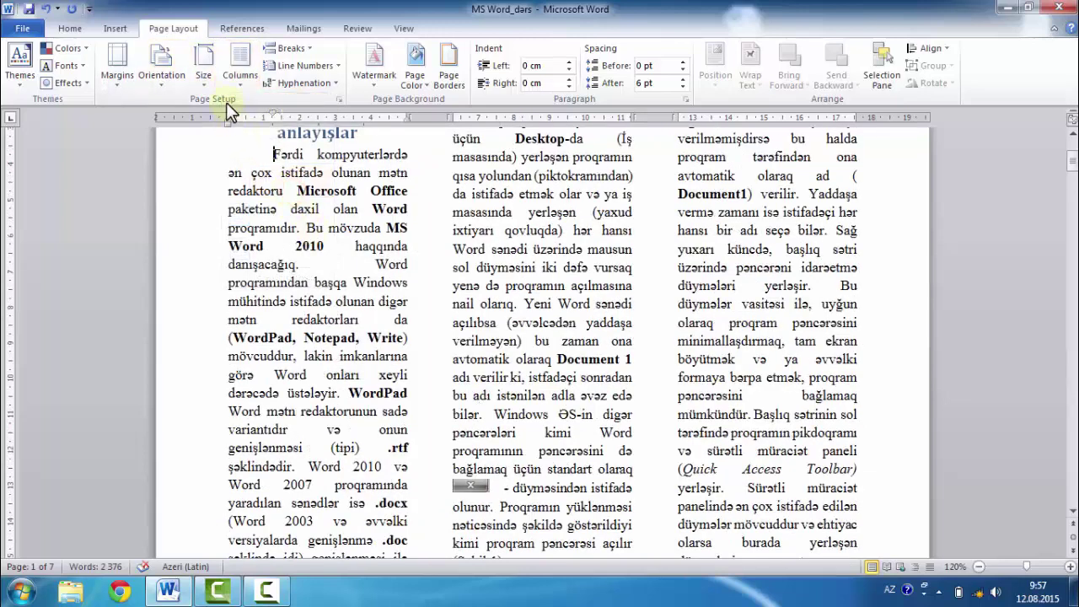
left_click(241, 79)
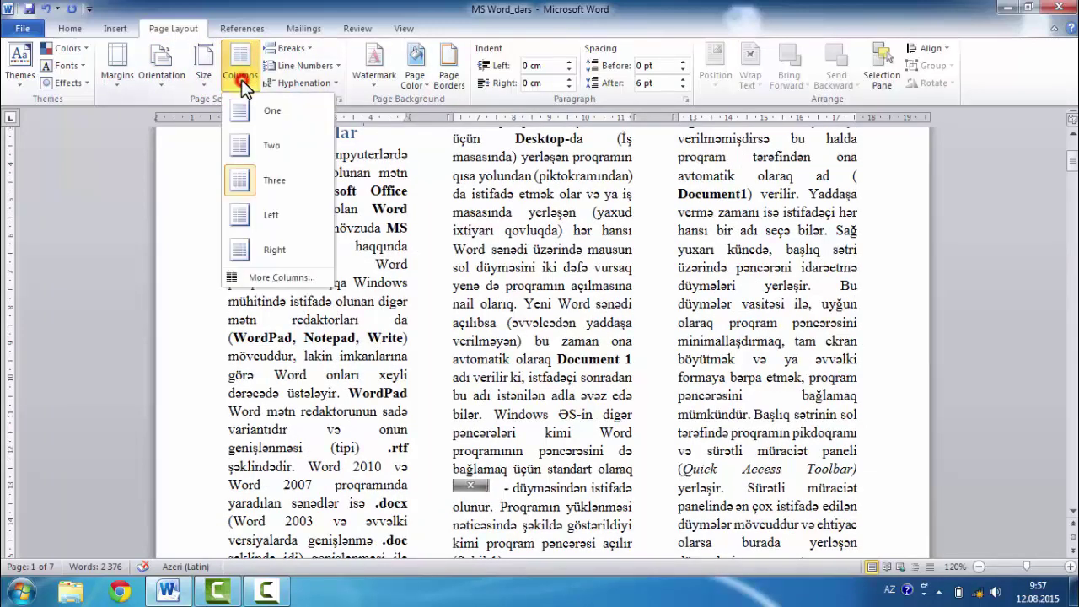
left_click(244, 217)
scroll(487, 285, "up", 3)
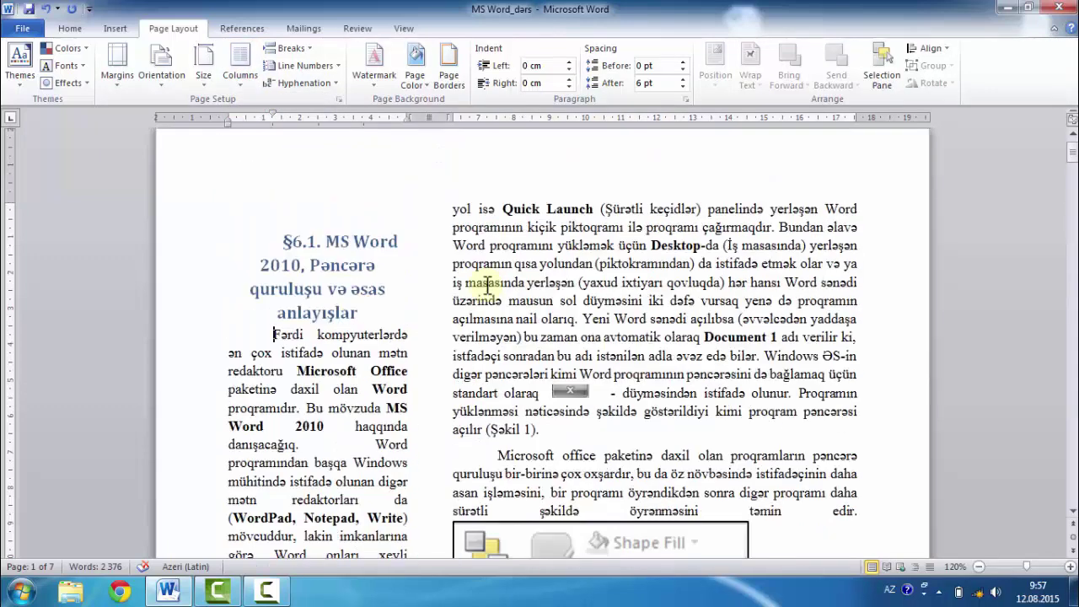
left_click(236, 80)
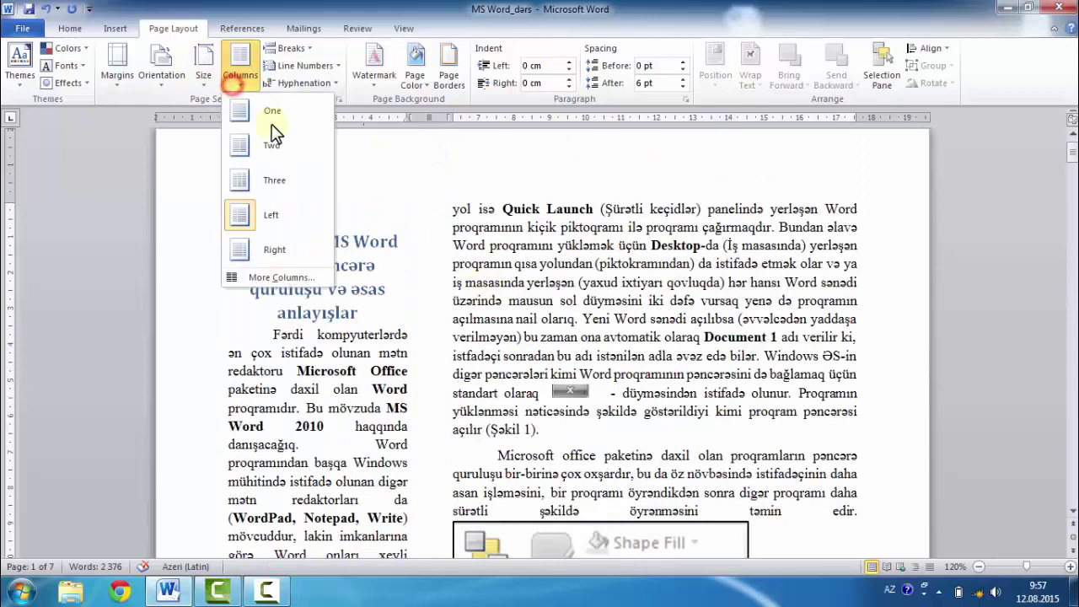
left_click(262, 256)
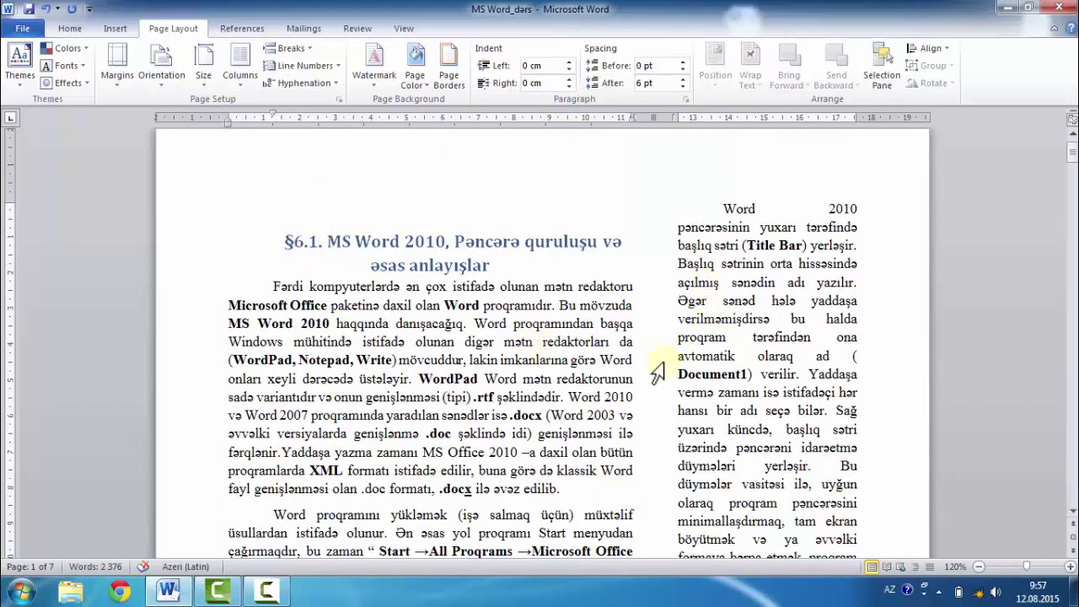
scroll(657, 373, "down", 5)
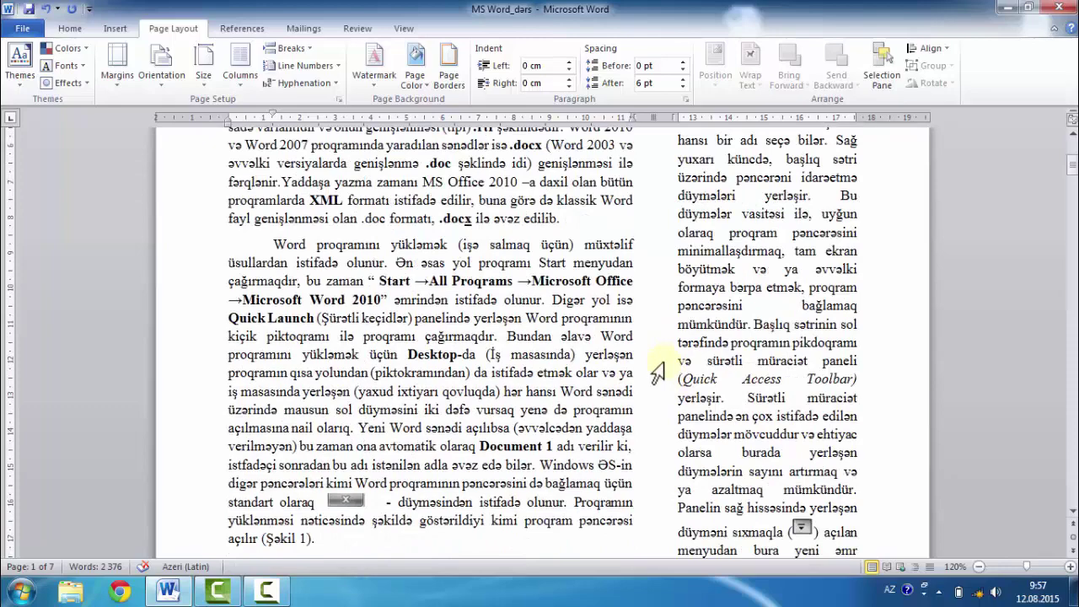
scroll(656, 371, "down", 5)
scroll(655, 367, "up", 2)
scroll(655, 365, "up", 8)
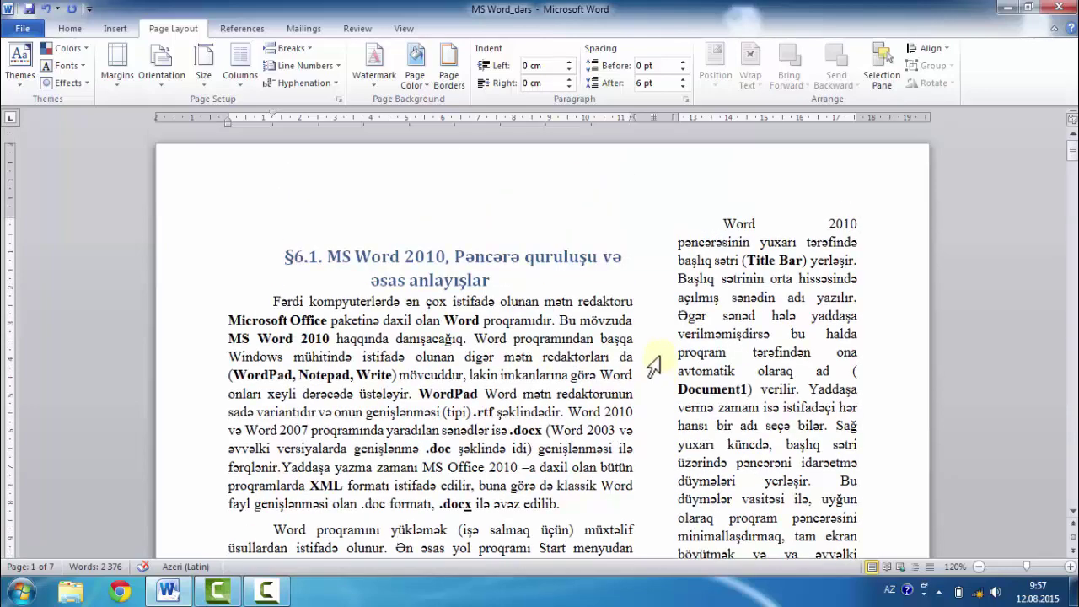
left_click(241, 84)
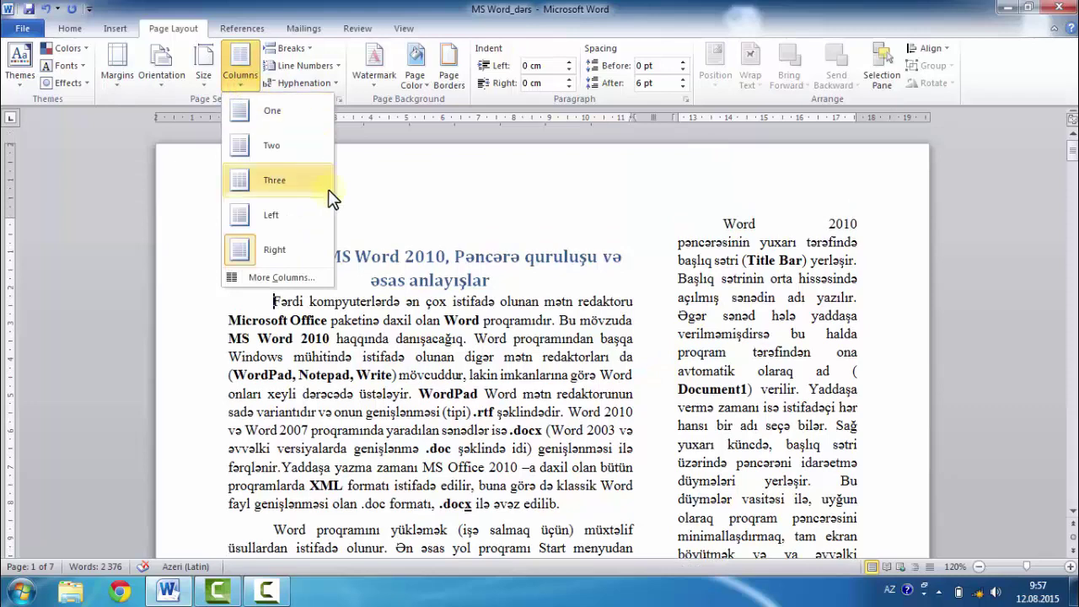
Step: In More Columns, set two equal columns with Line between ticked
left_click(282, 277)
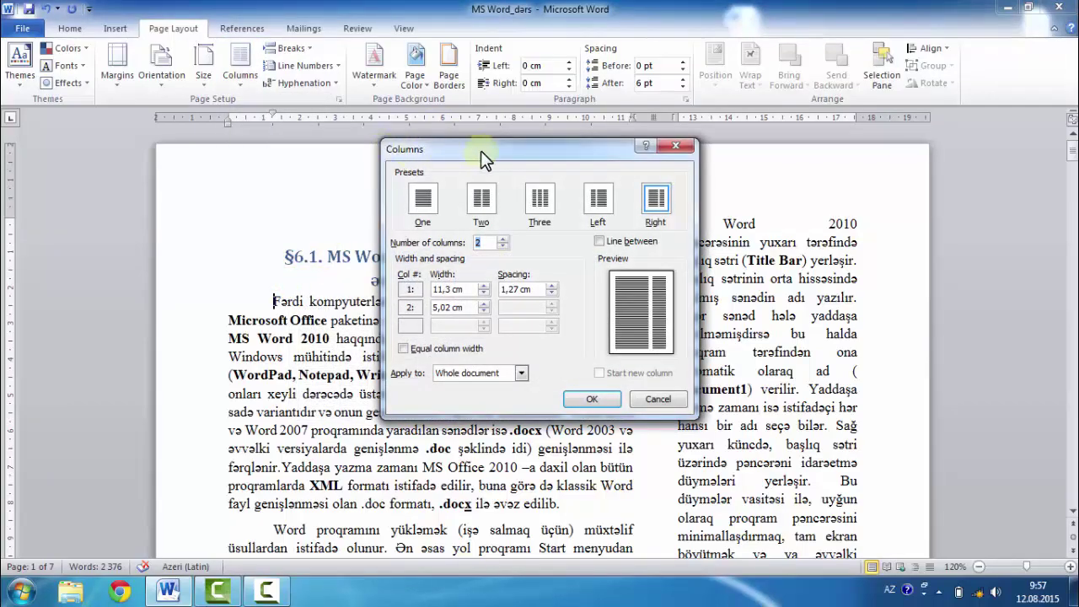
left_click_drag(481, 150, 354, 126)
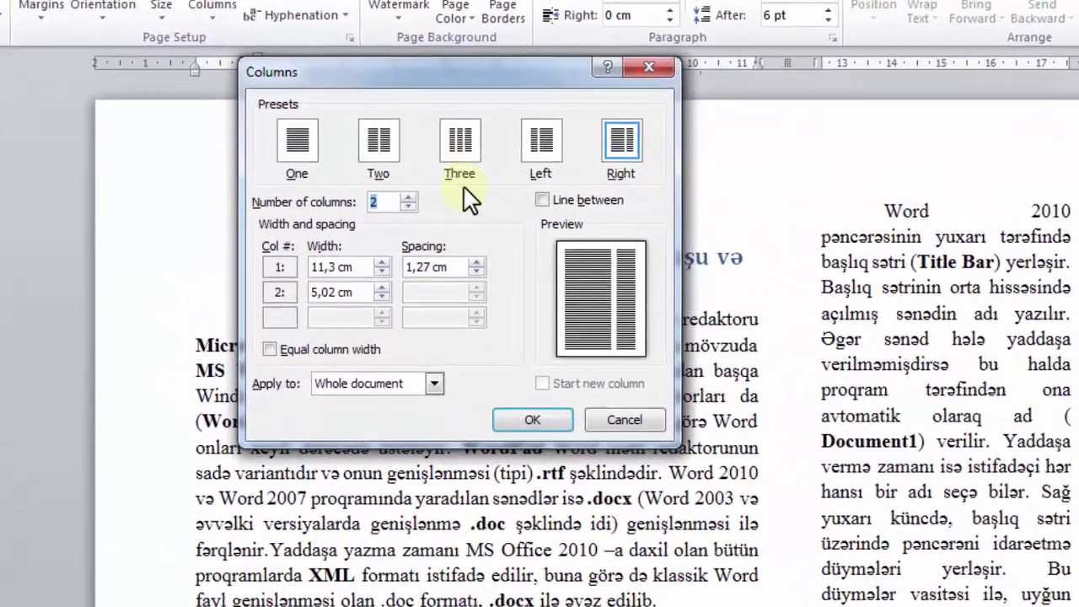
left_click(408, 206)
left_click(408, 197)
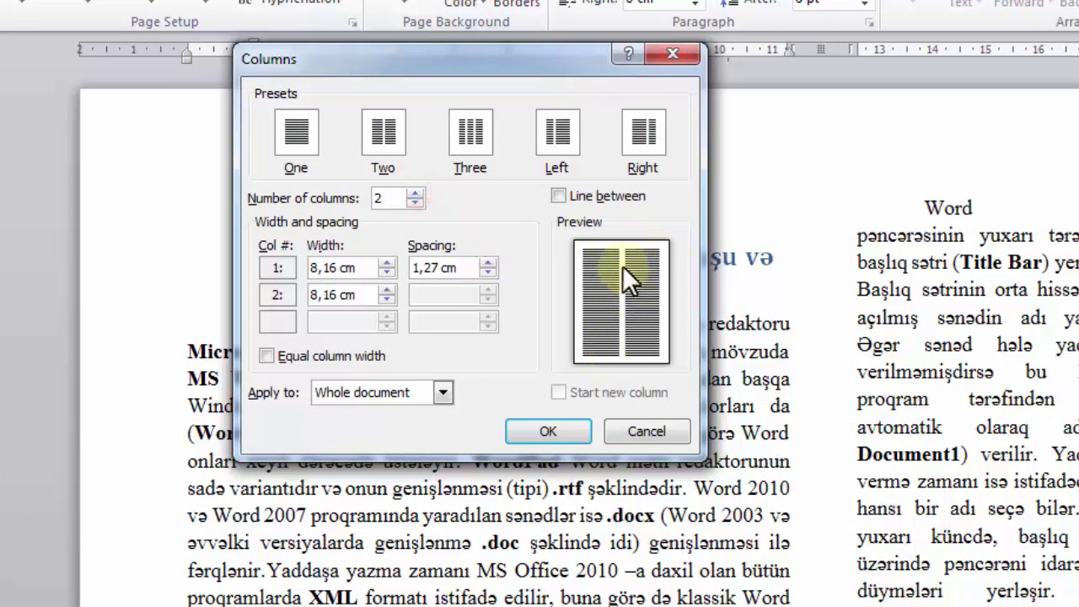
left_click(557, 196)
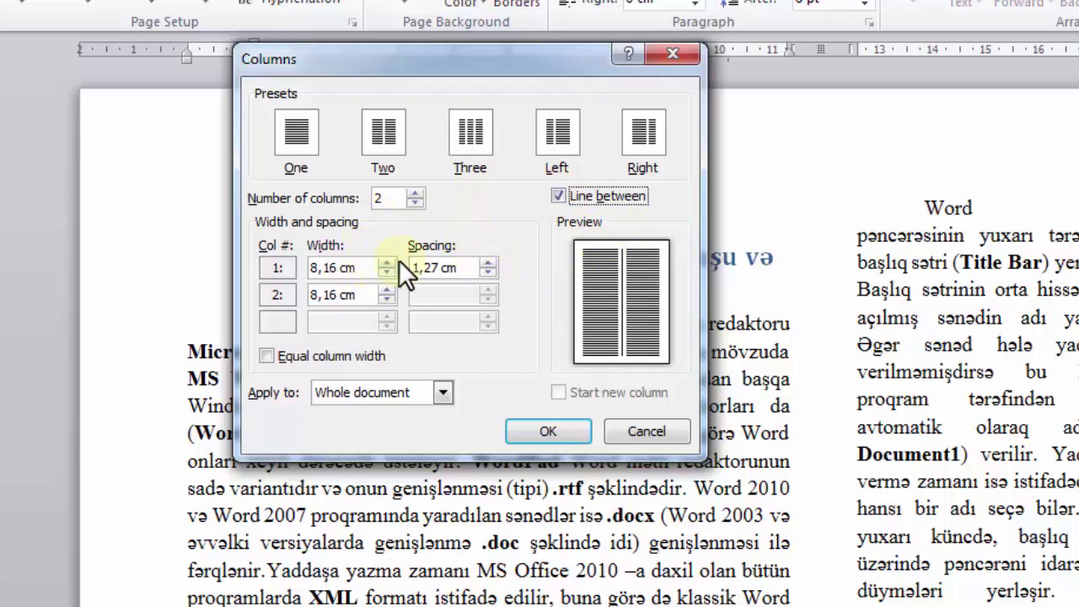
Step: Lower the spacing between the columns step by step to 0,6 cm
left_click(485, 272)
left_click(485, 271)
left_click(486, 271)
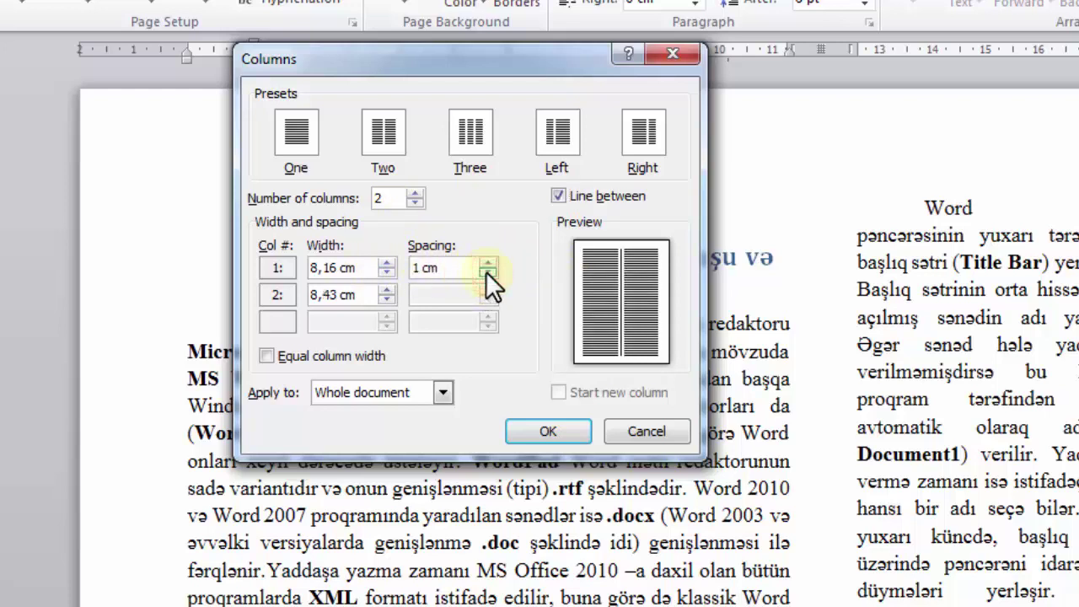
left_click(485, 272)
left_click(485, 271)
left_click(486, 271)
left_click(485, 271)
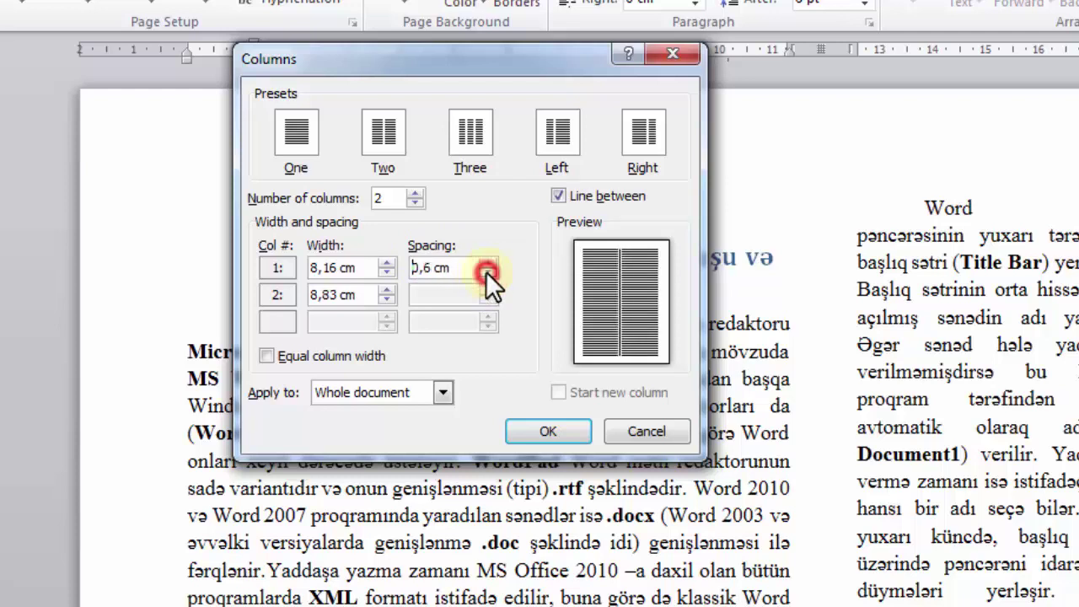
left_click(486, 272)
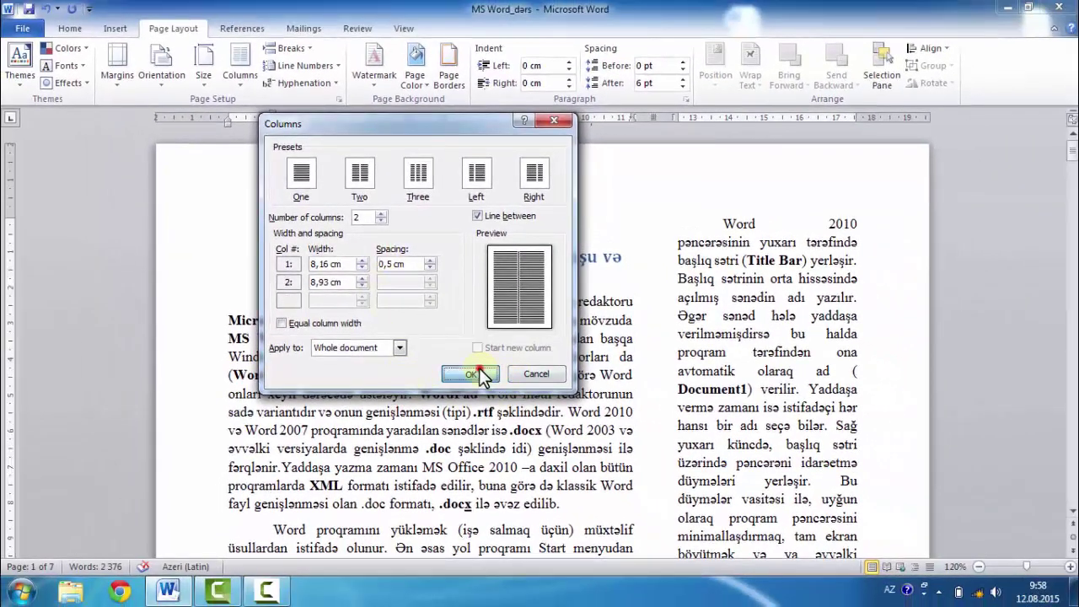
Step: Apply the two-column layout with a dividing line and review the pages
left_click(485, 376)
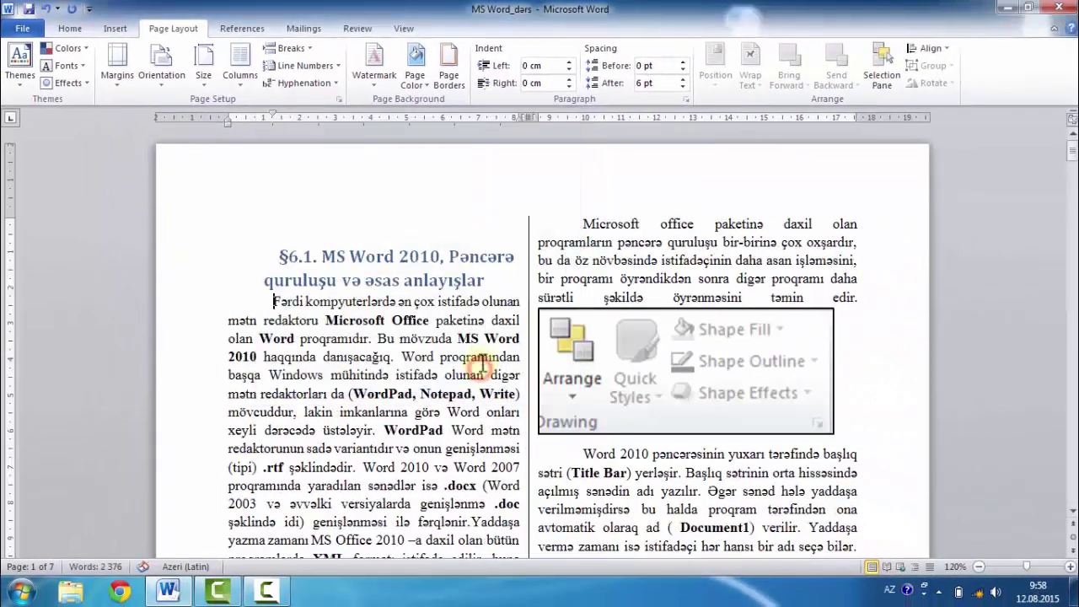
scroll(480, 338, "down", 5)
scroll(479, 338, "down", 3)
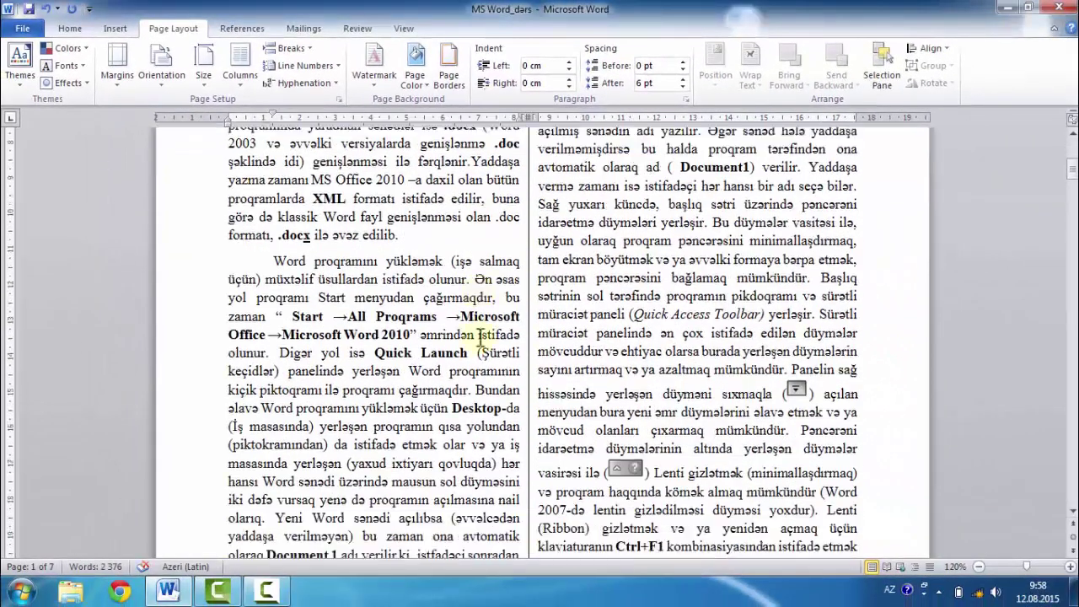
scroll(479, 338, "down", 4)
scroll(479, 337, "down", 3)
scroll(479, 338, "up", 7)
scroll(479, 338, "up", 7)
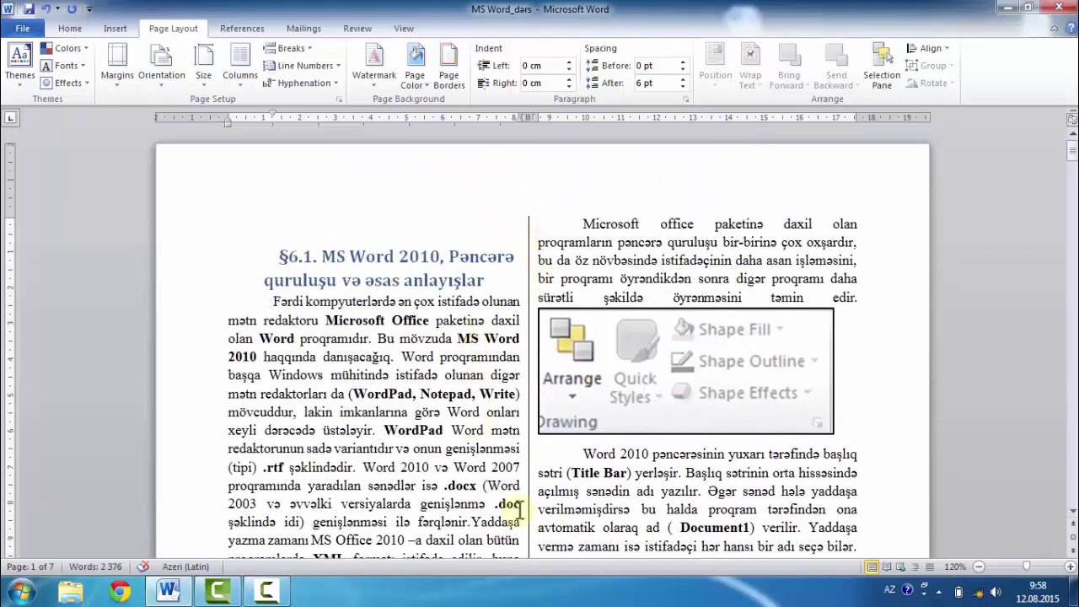
Step: Return the lesson text to a single full-width column
left_click(235, 81)
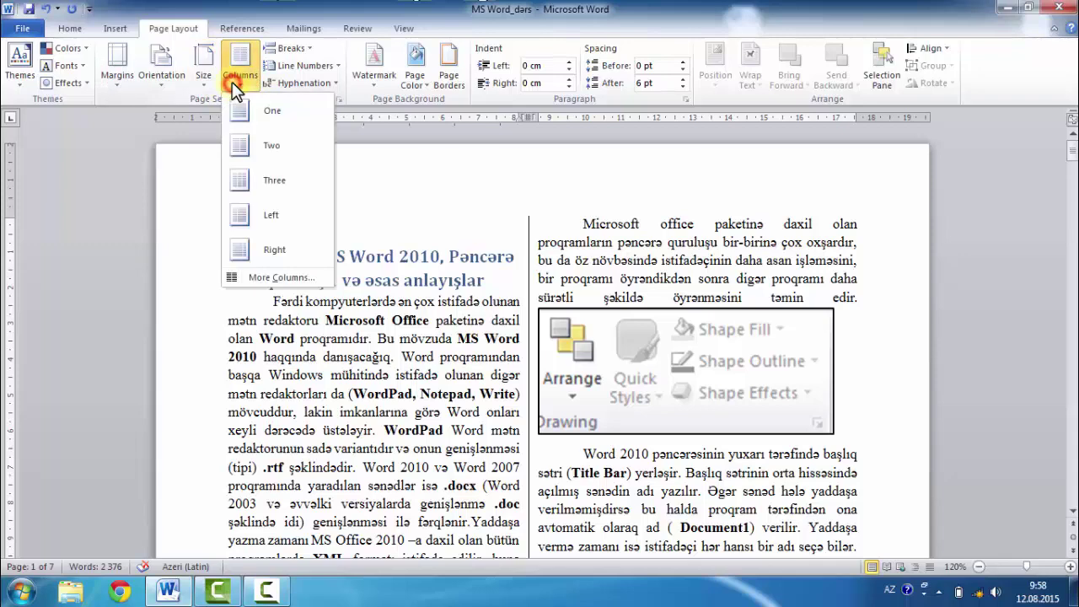
left_click(293, 112)
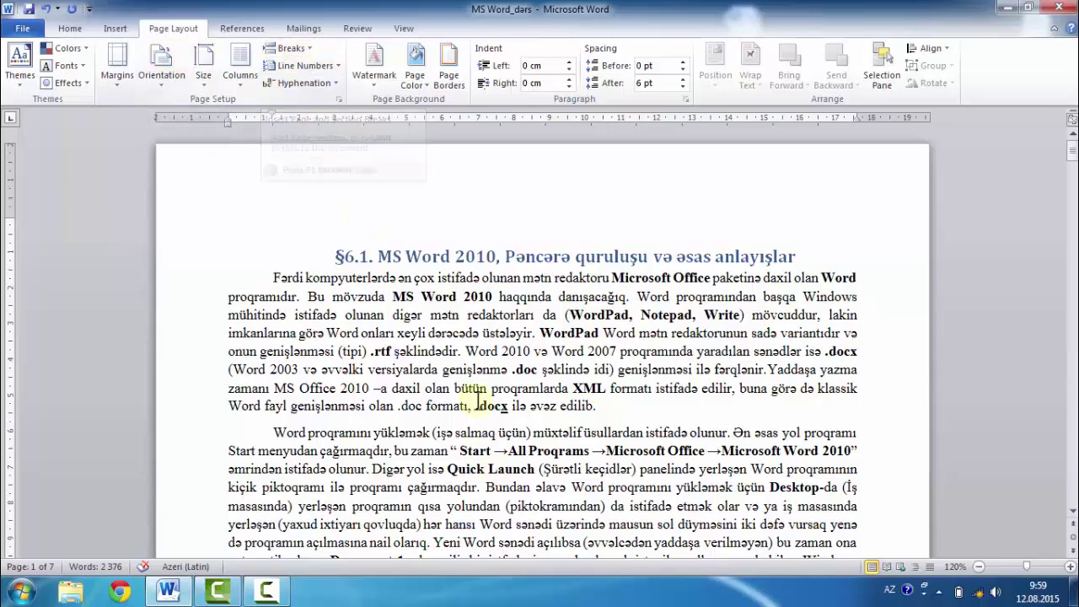
scroll(476, 396, "down", 10)
scroll(485, 421, "down", 5)
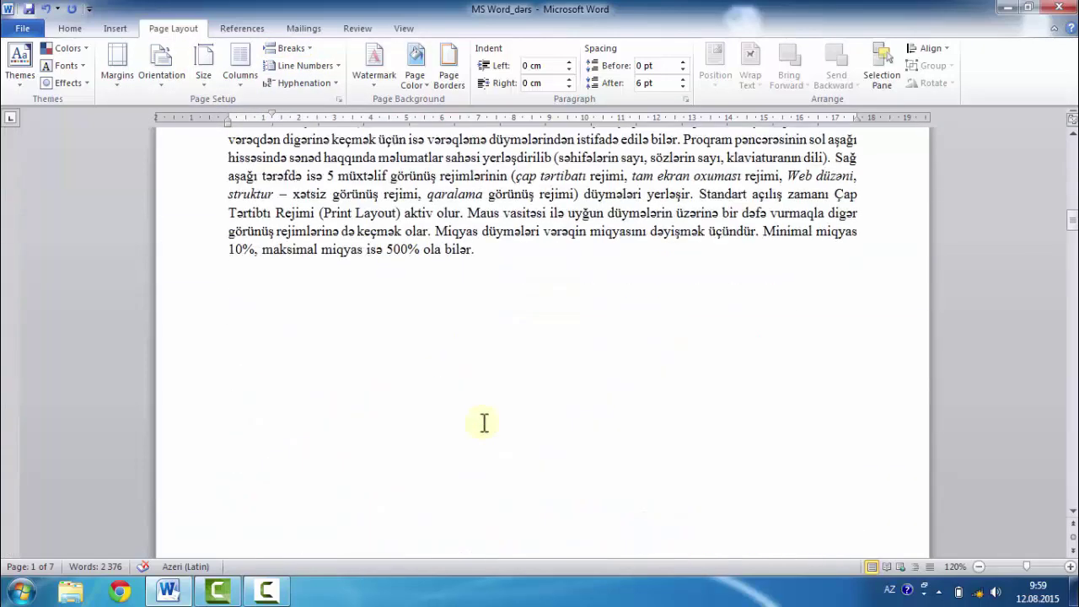
scroll(485, 421, "down", 5)
scroll(485, 421, "down", 5)
scroll(485, 421, "down", 5)
scroll(485, 421, "down", 5)
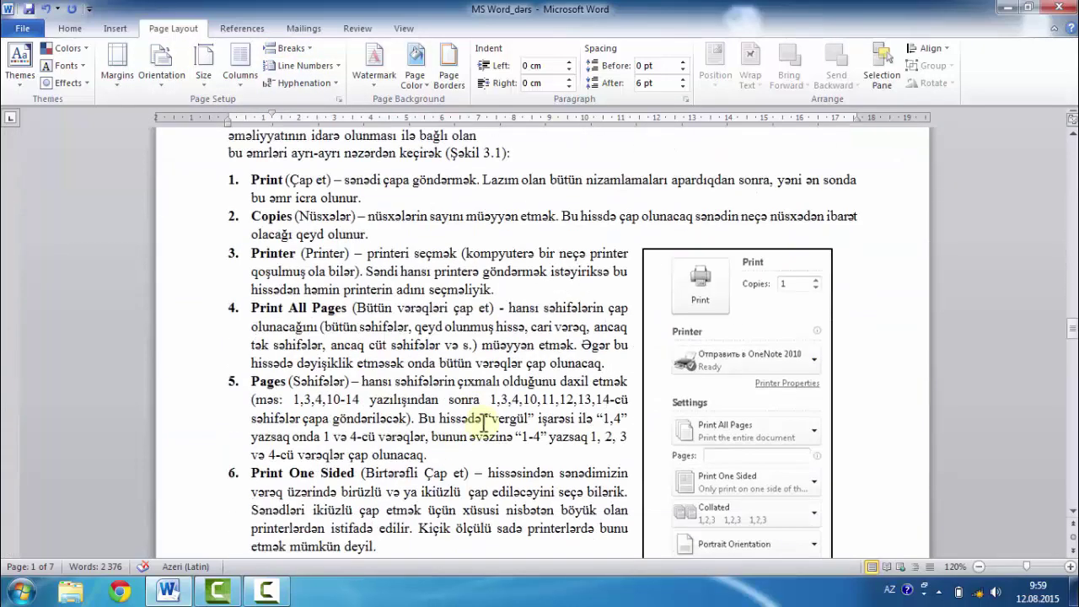
scroll(477, 421, "down", 5)
scroll(477, 422, "down", 5)
scroll(477, 419, "down", 5)
Step: Add an empty paragraph after the document's last sentence
scroll(477, 418, "down", 10)
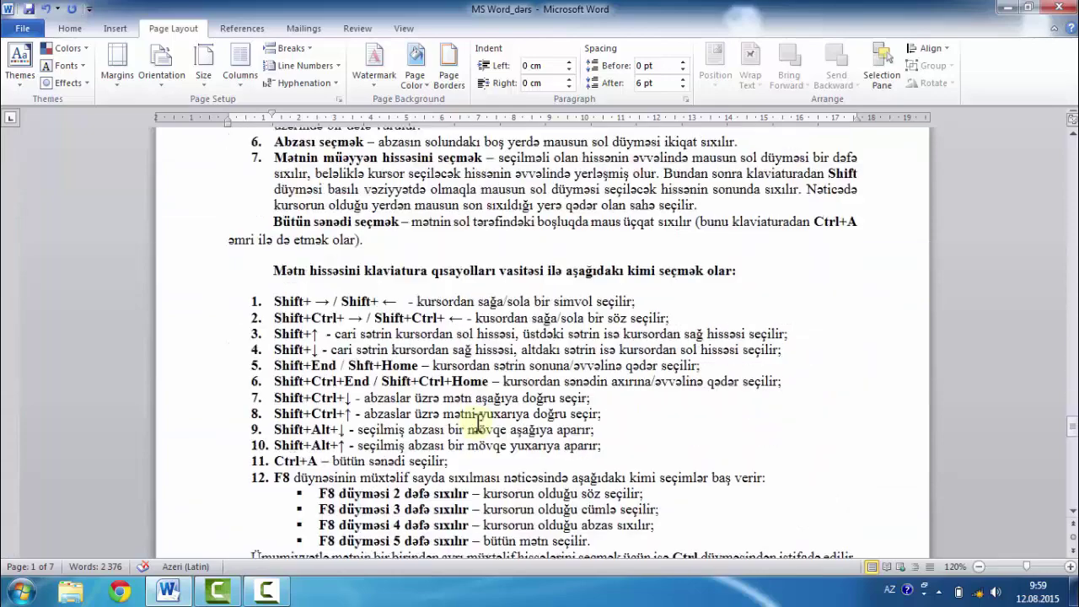
scroll(477, 421, "down", 10)
scroll(477, 422, "down", 7)
scroll(477, 426, "up", 5)
scroll(477, 419, "up", 1)
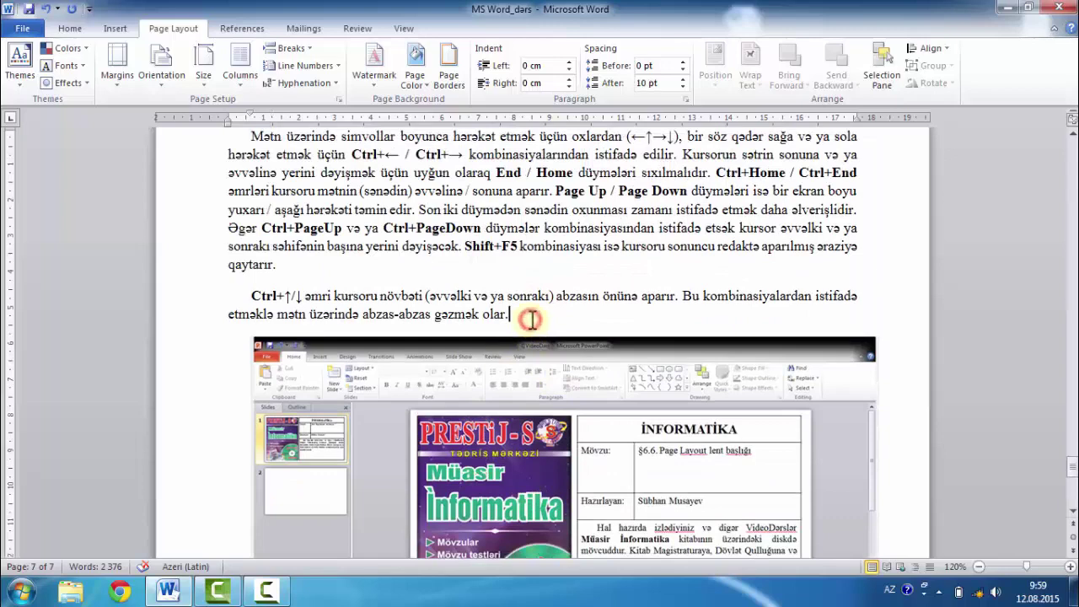
key("Return")
scroll(582, 357, "down", 1)
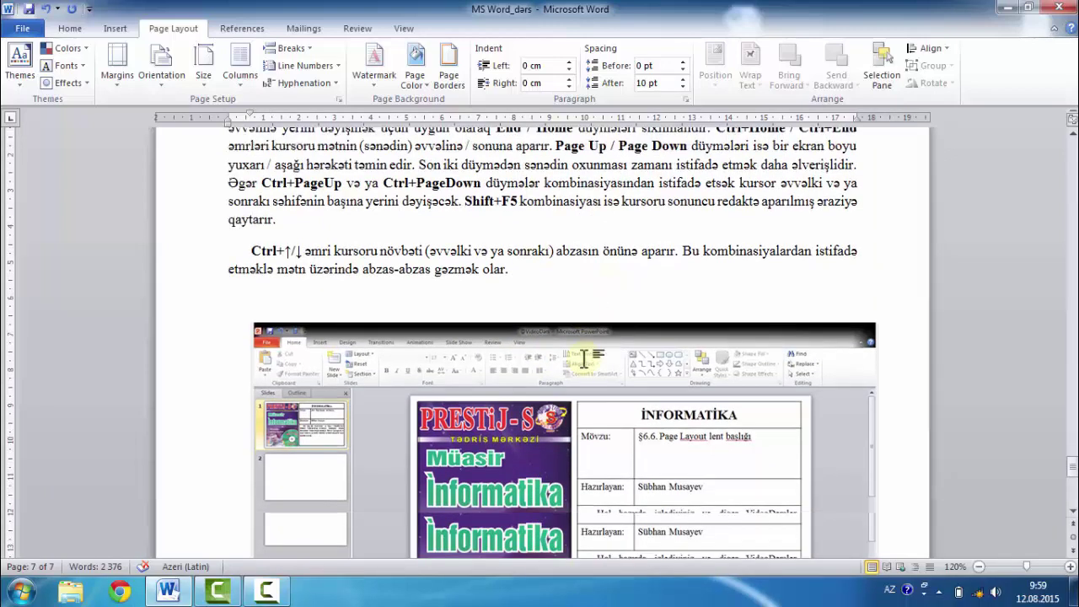
scroll(583, 360, "down", 6)
scroll(584, 359, "down", 2)
scroll(585, 358, "down", 2)
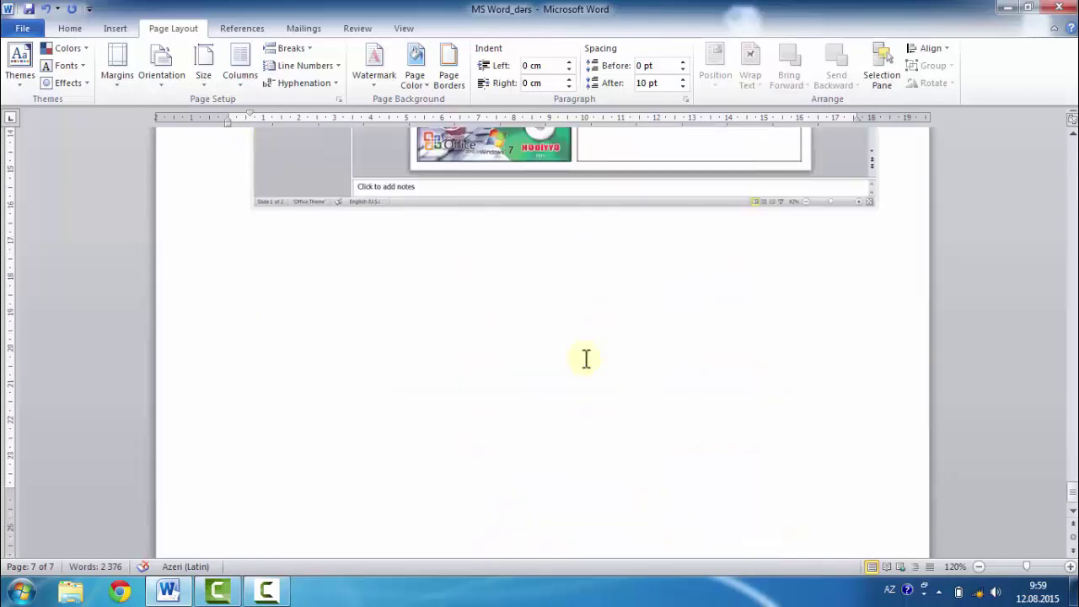
scroll(586, 358, "up", 4)
scroll(584, 359, "up", 5)
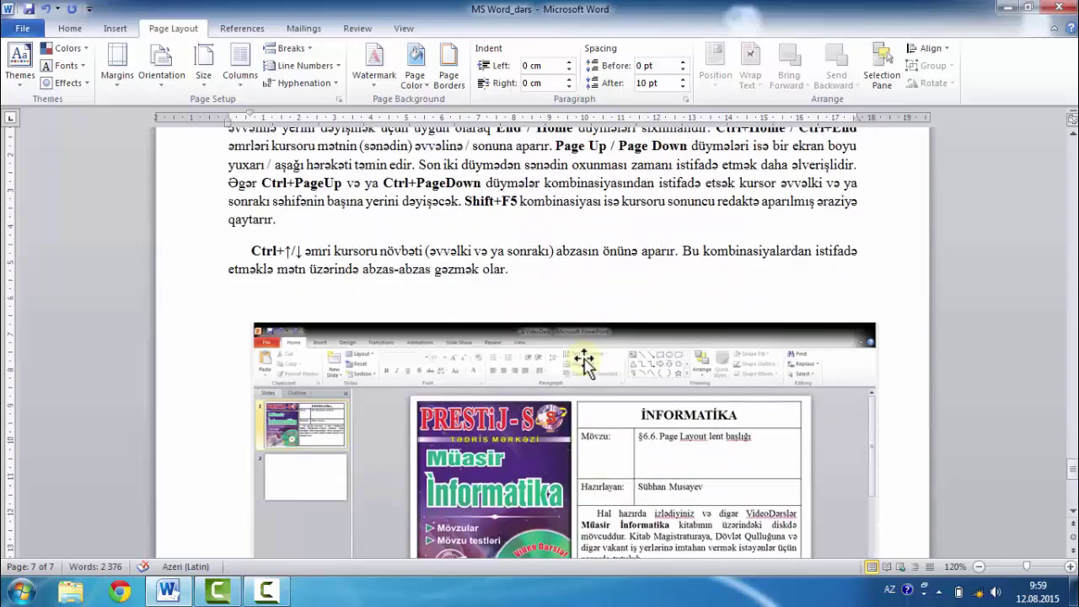
scroll(582, 361, "up", 2)
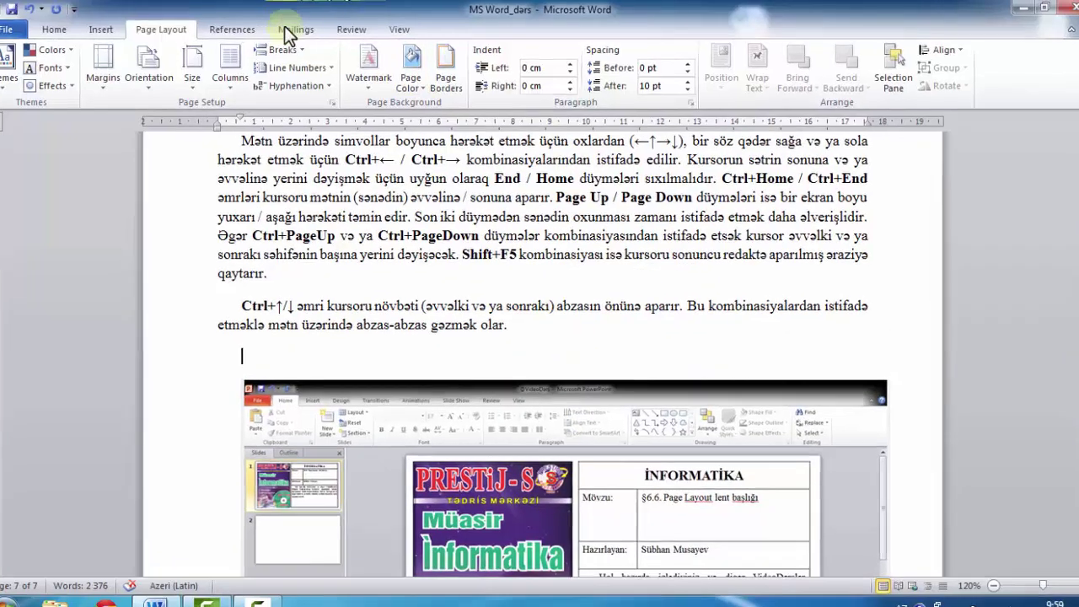
Step: Insert a Next Page section break so the PowerPoint screenshot moves to page 8
left_click(295, 49)
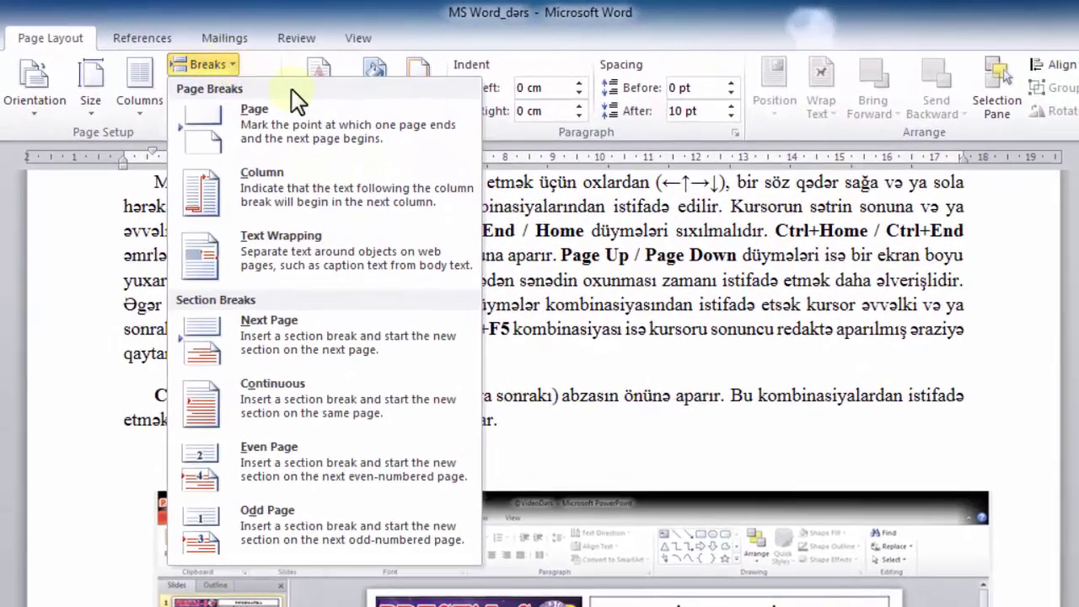
left_click(263, 338)
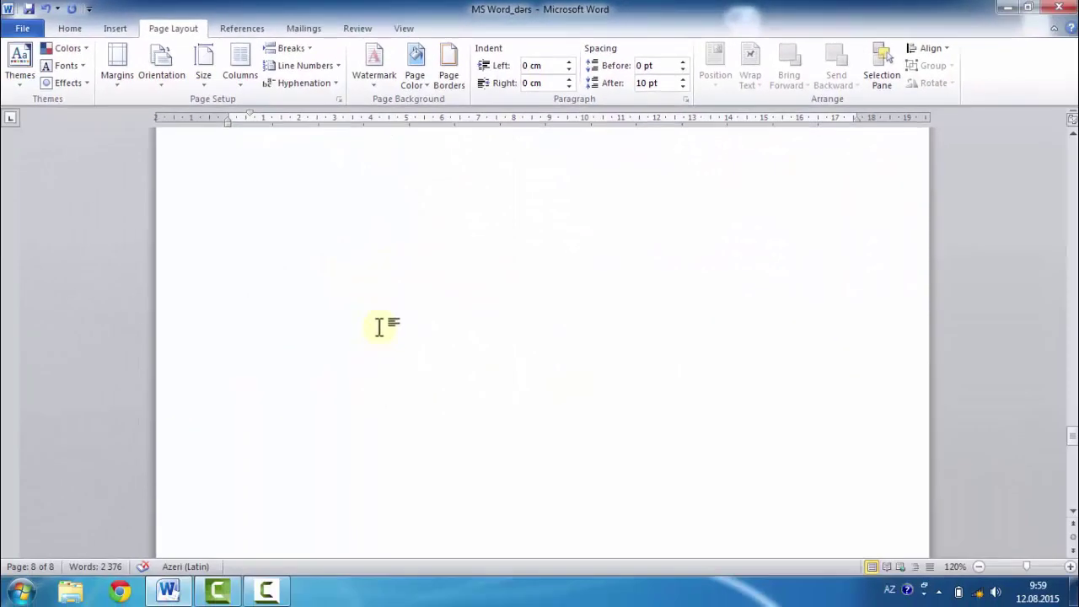
scroll(381, 335, "down", 10)
scroll(381, 336, "down", 6)
scroll(381, 335, "down", 5)
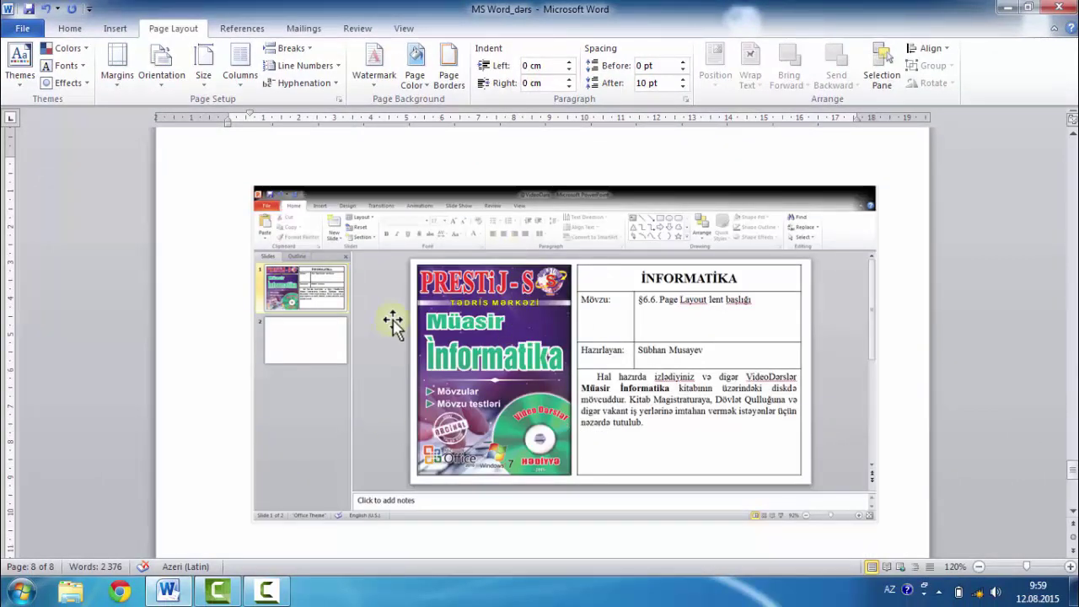
scroll(393, 323, "up", 2)
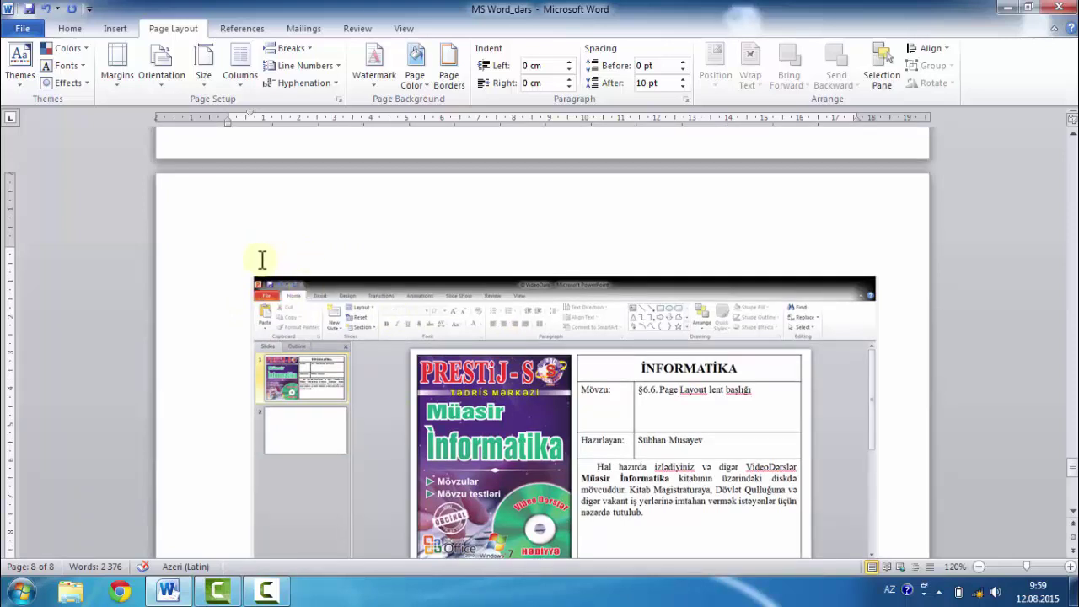
Step: Make the new section's page landscape and zoom out to 90%
left_click(171, 82)
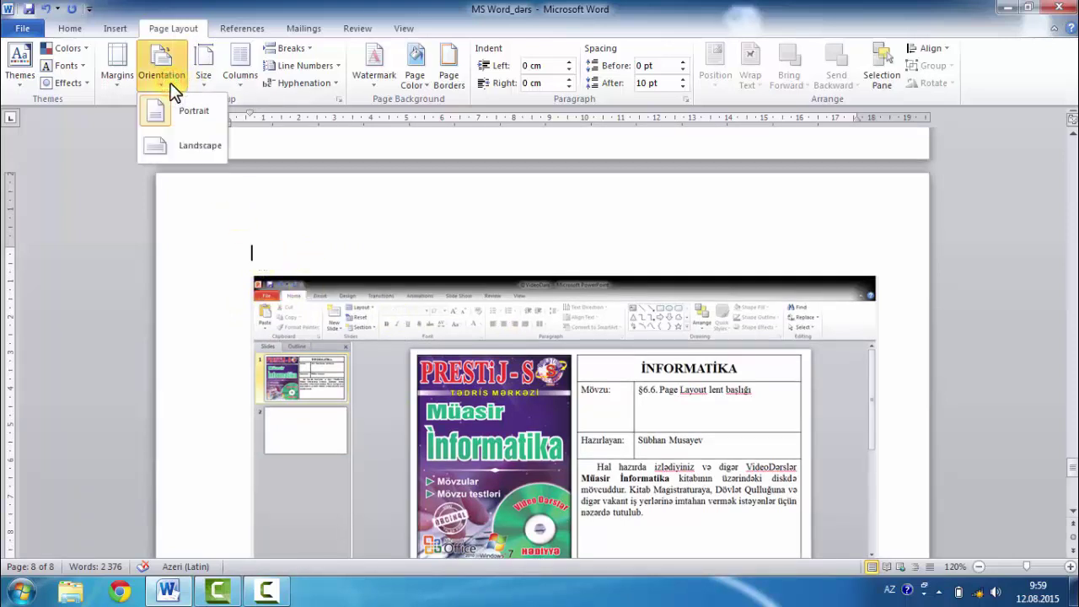
left_click(194, 145)
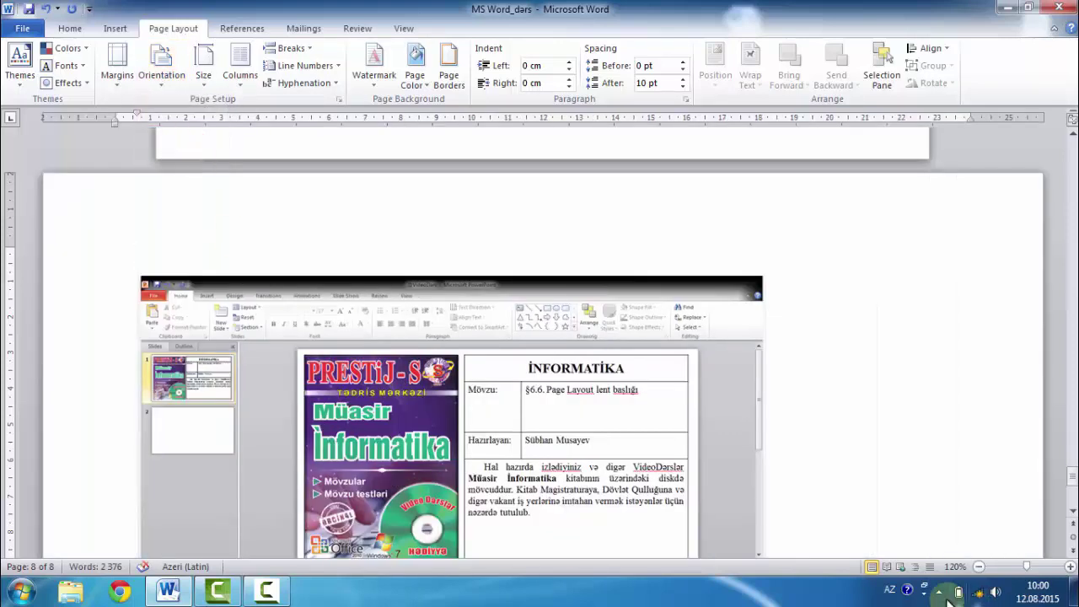
left_click(979, 566)
left_click(979, 566)
left_click(978, 566)
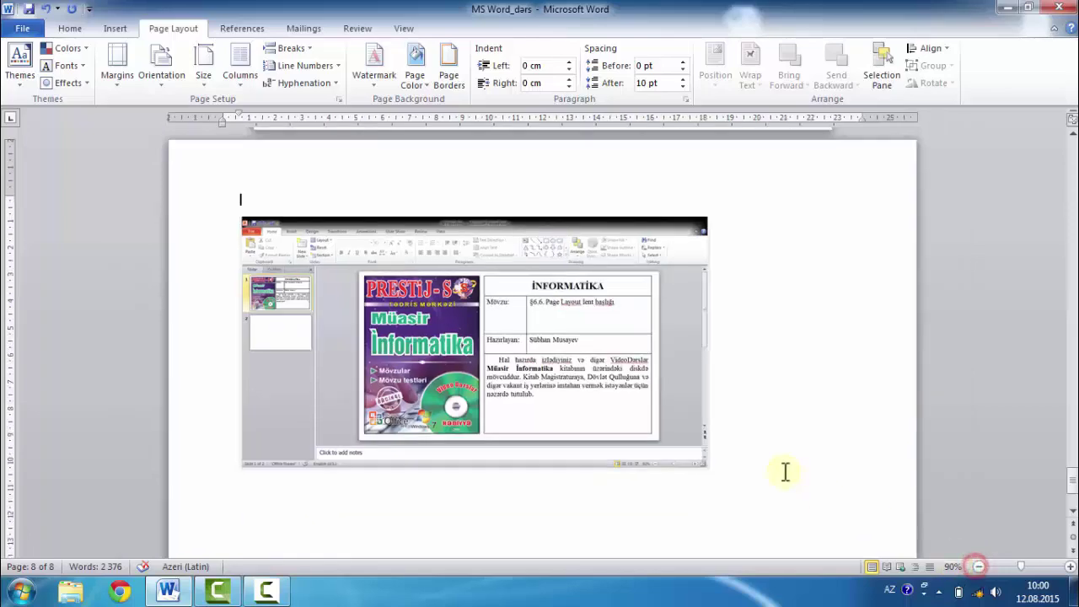
Step: Review the pages and place the insertion point above the PowerPoint screenshot
scroll(784, 472, "up", 3)
scroll(783, 472, "up", 10)
scroll(783, 472, "up", 10)
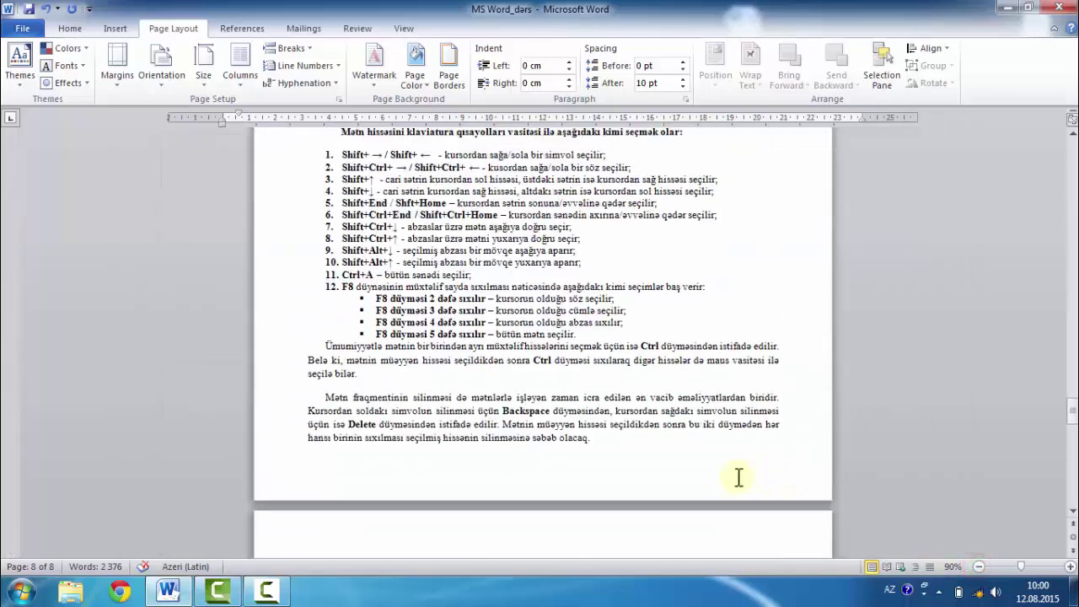
scroll(739, 474, "up", 10)
scroll(737, 478, "up", 10)
scroll(735, 477, "up", 10)
scroll(733, 478, "up", 10)
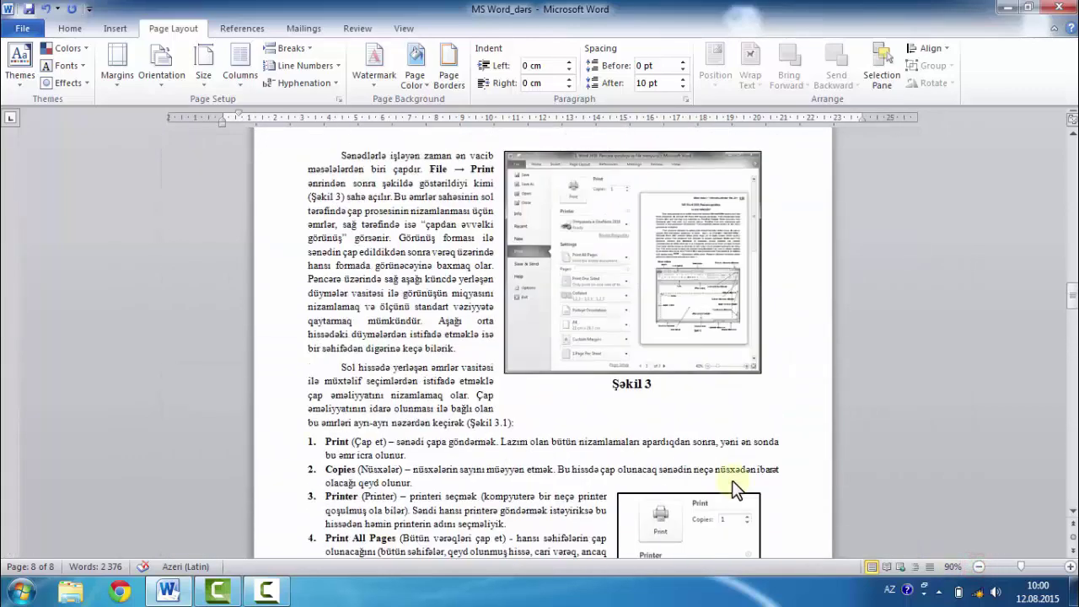
scroll(731, 482, "up", 10)
scroll(730, 482, "up", 10)
scroll(729, 485, "up", 10)
scroll(728, 486, "up", 10)
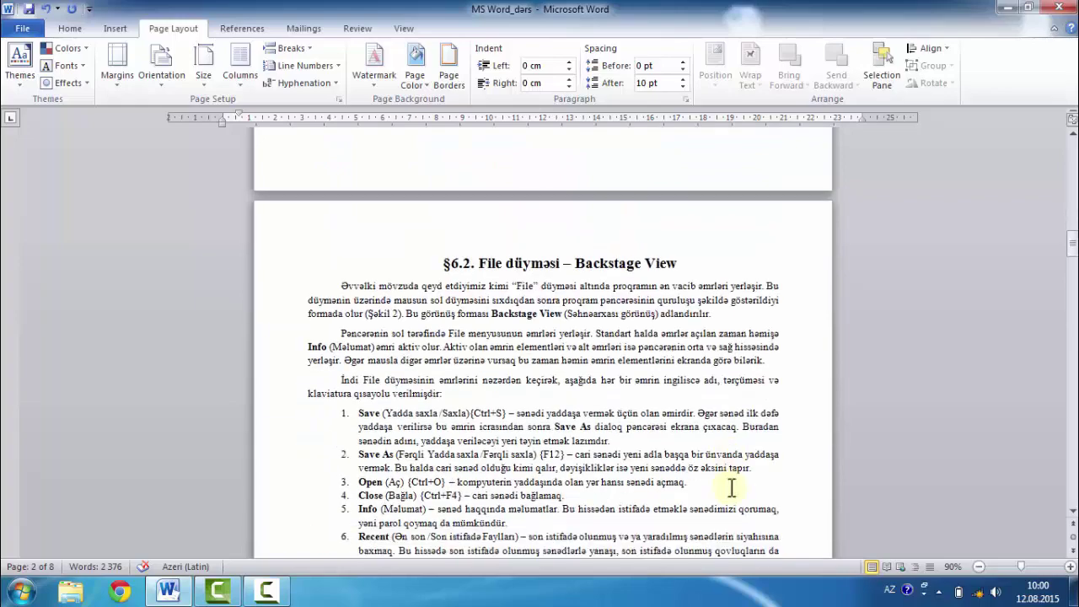
scroll(728, 487, "up", 10)
scroll(728, 488, "down", 5)
scroll(726, 485, "down", 10)
scroll(726, 483, "down", 10)
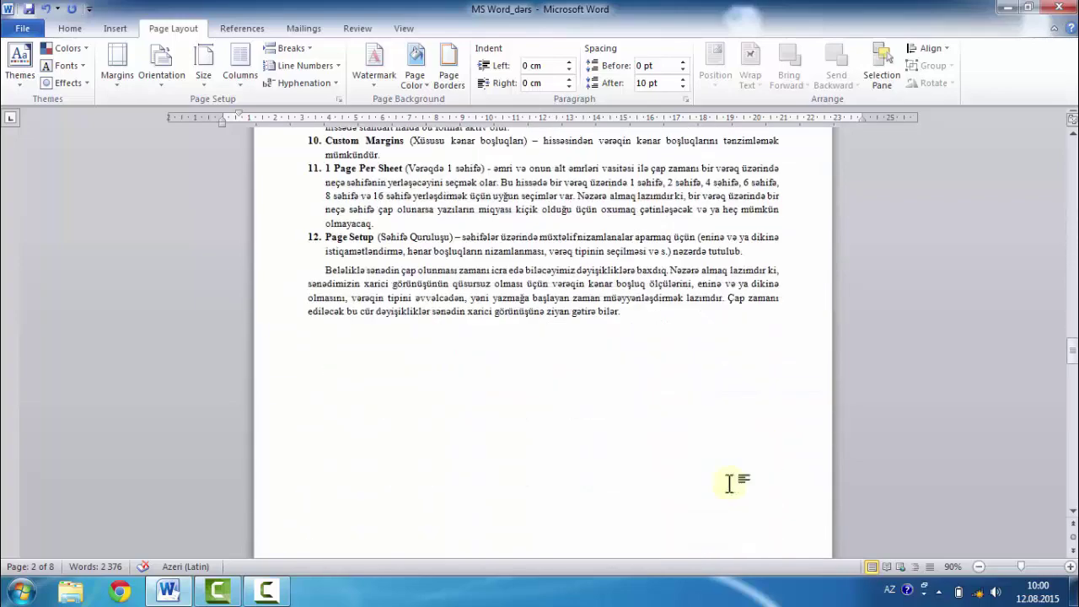
scroll(729, 485, "down", 10)
scroll(731, 485, "down", 10)
scroll(729, 482, "down", 10)
scroll(724, 480, "down", 5)
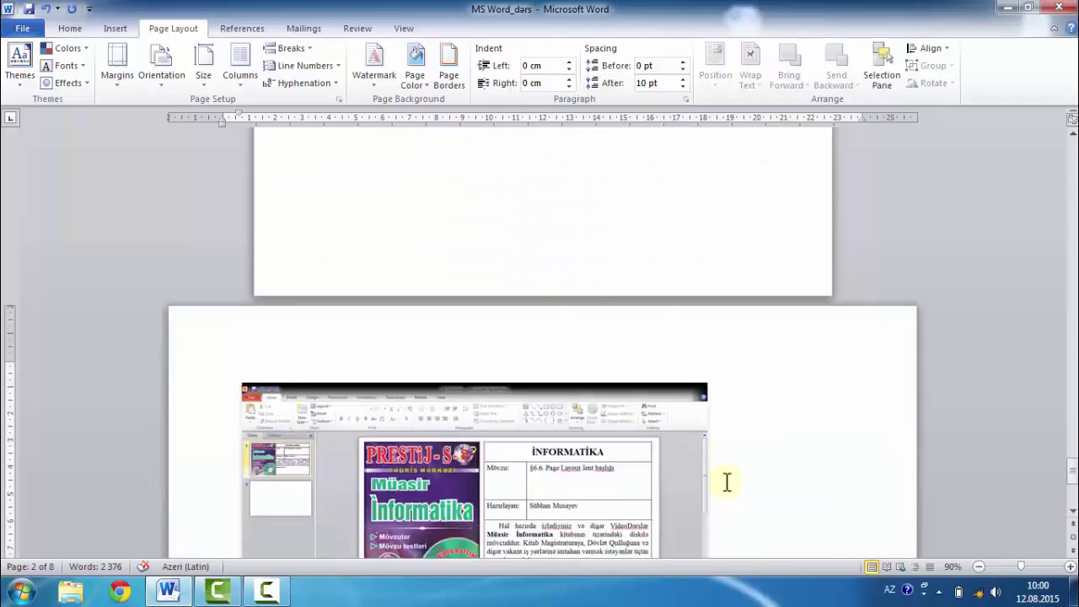
scroll(724, 481, "down", 1)
left_click(294, 310)
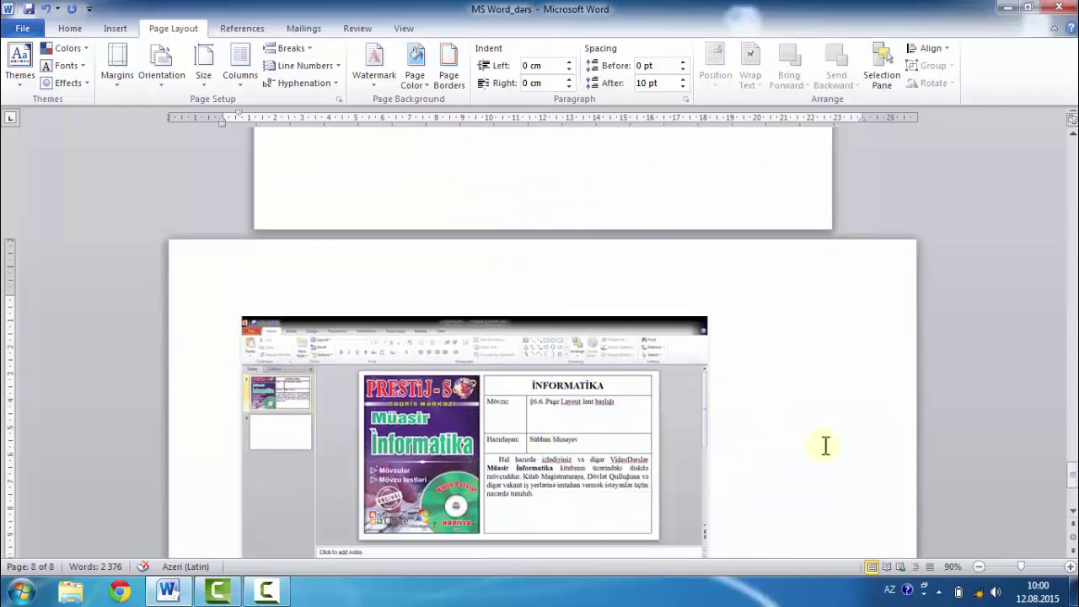
scroll(820, 444, "down", 4)
scroll(820, 444, "down", 2)
scroll(820, 444, "down", 1)
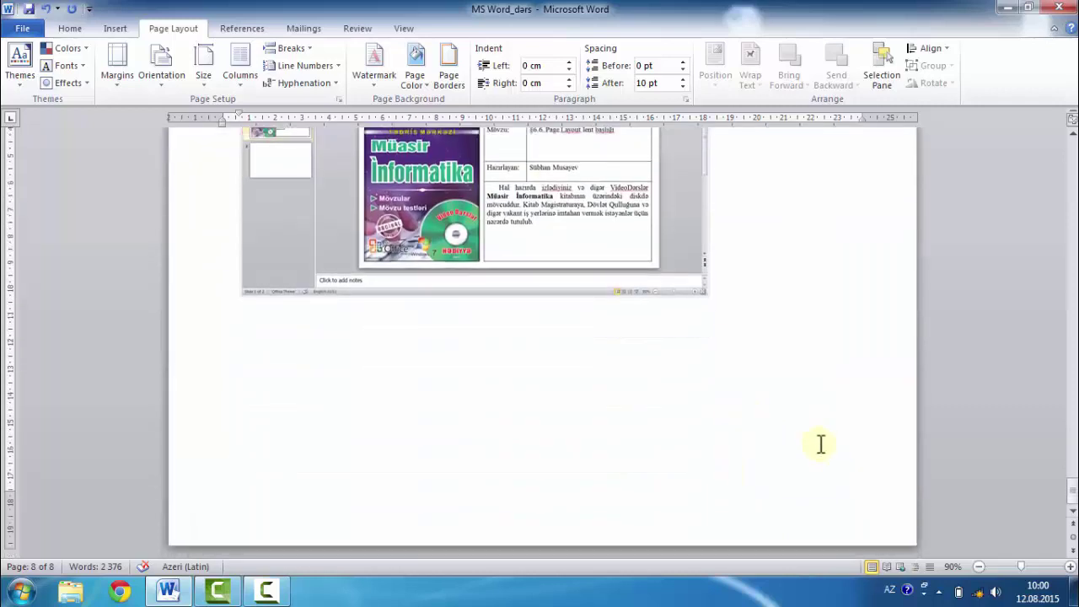
scroll(820, 444, "up", 6)
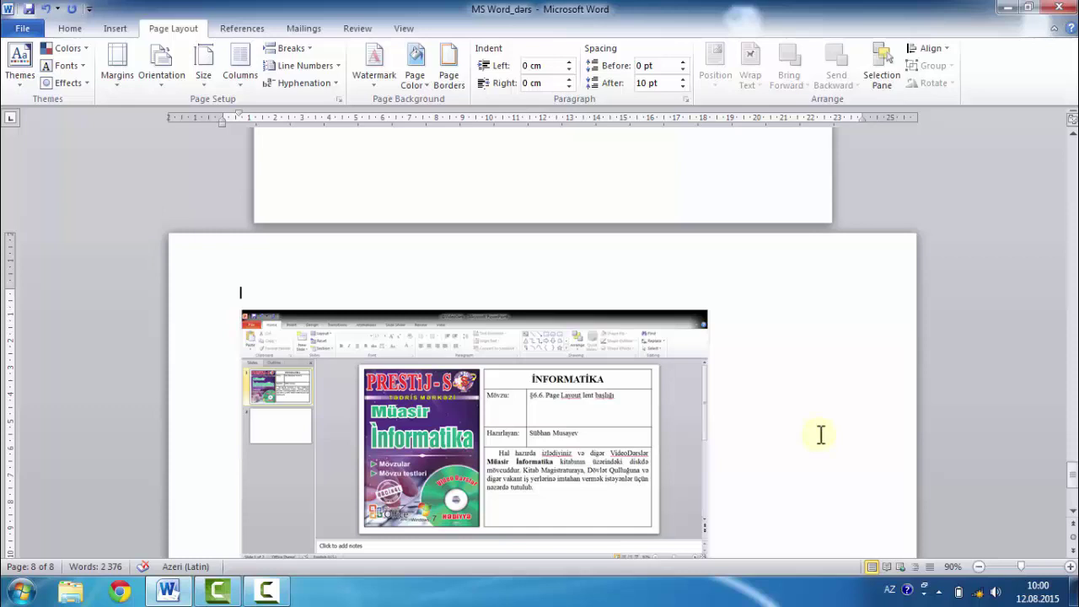
scroll(819, 435, "up", 3)
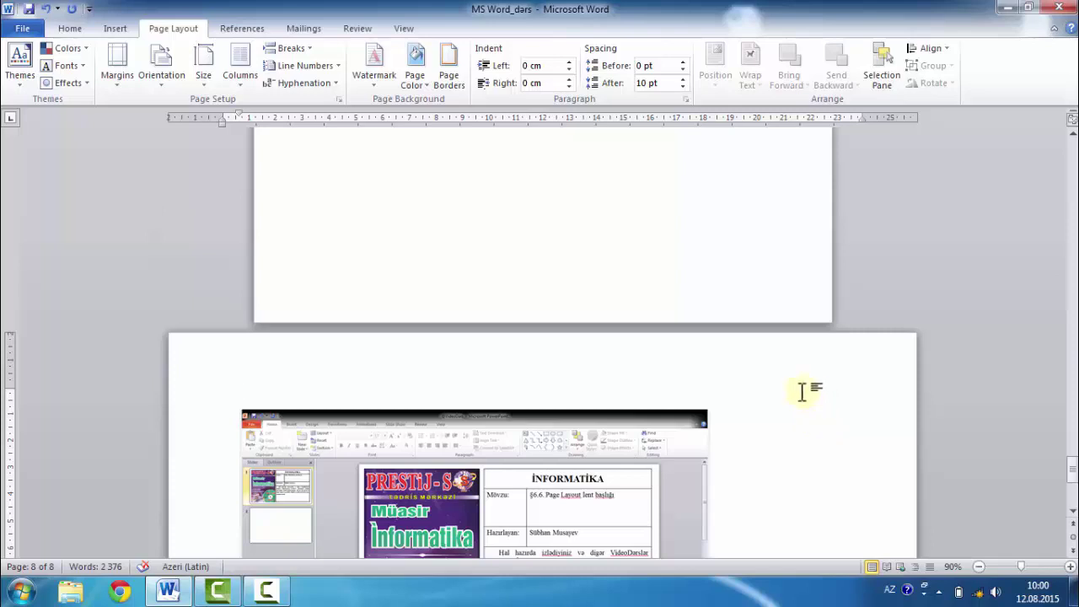
scroll(804, 392, "up", 6)
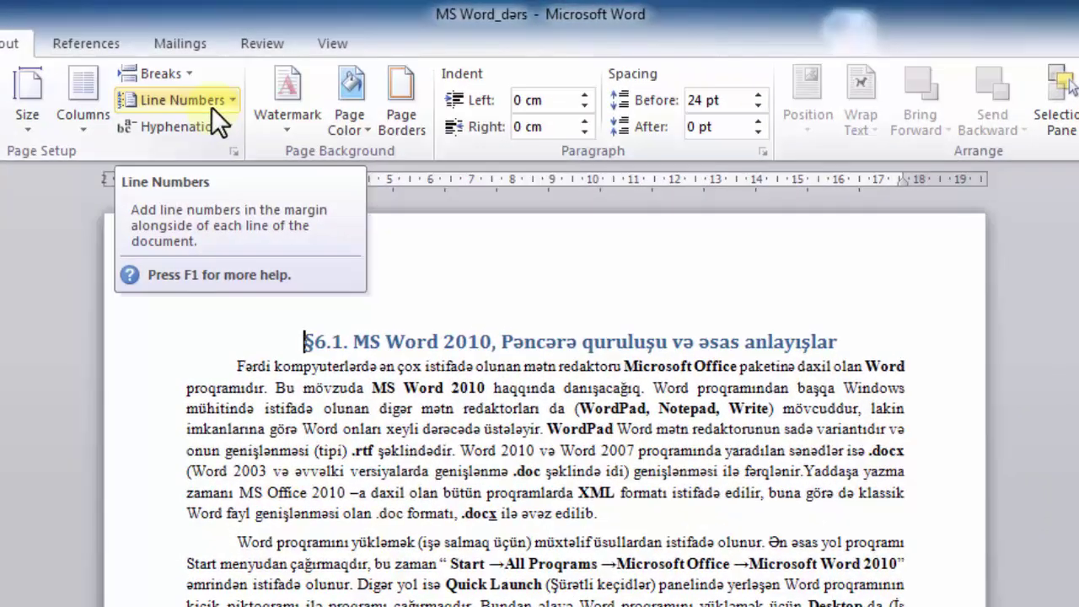
Step: Turn on Continuous line numbering from the §6.1 heading through the whole document
left_click(319, 71)
left_click(210, 153)
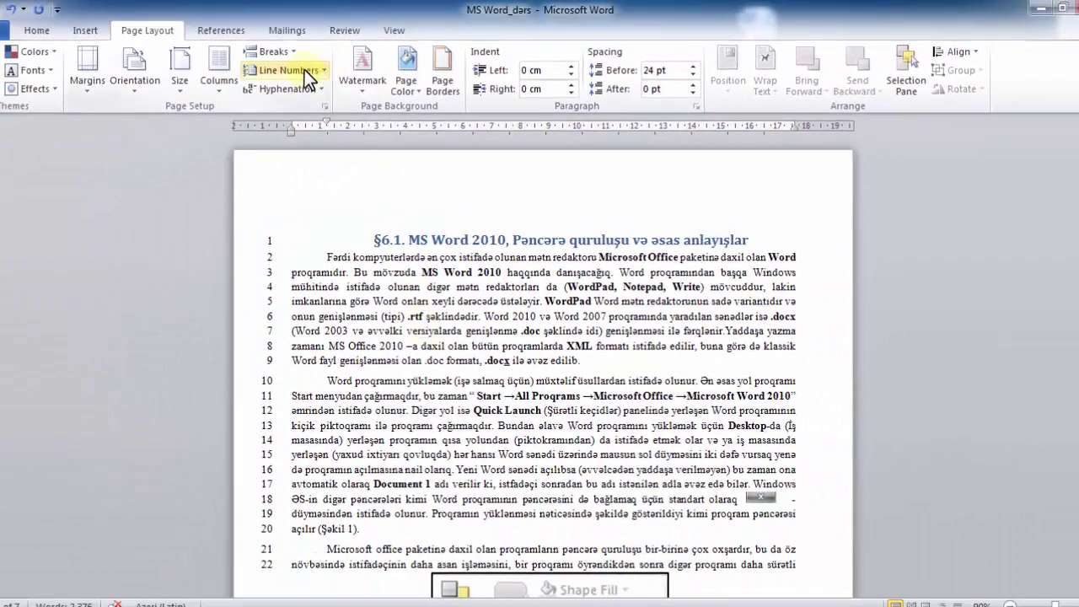
scroll(390, 431, "down", 5)
scroll(390, 431, "down", 5)
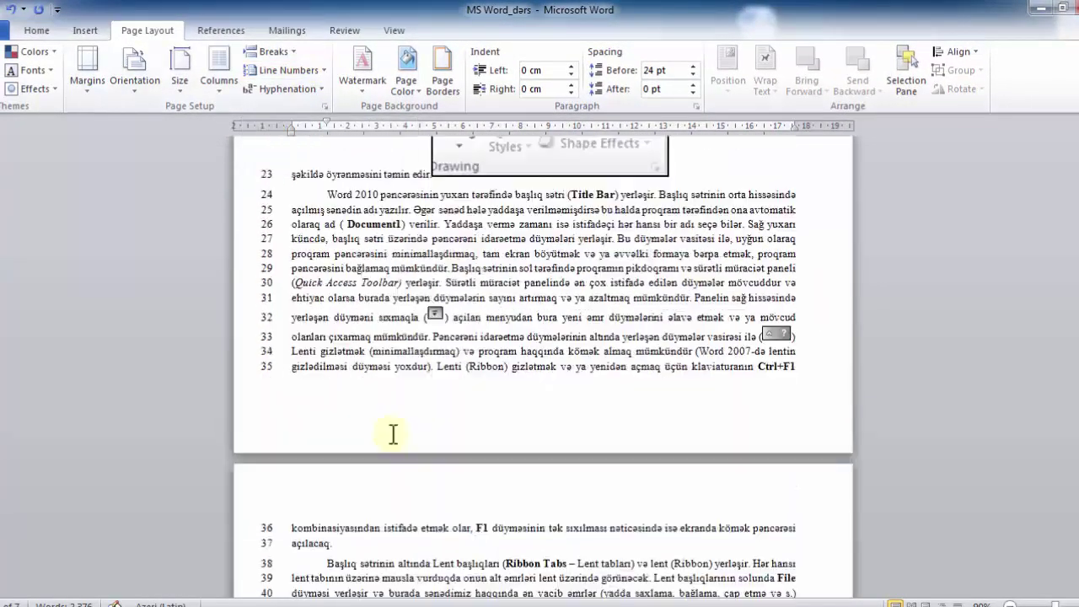
scroll(391, 430, "down", 6)
scroll(390, 430, "down", 6)
scroll(390, 430, "up", 6)
scroll(390, 431, "up", 8)
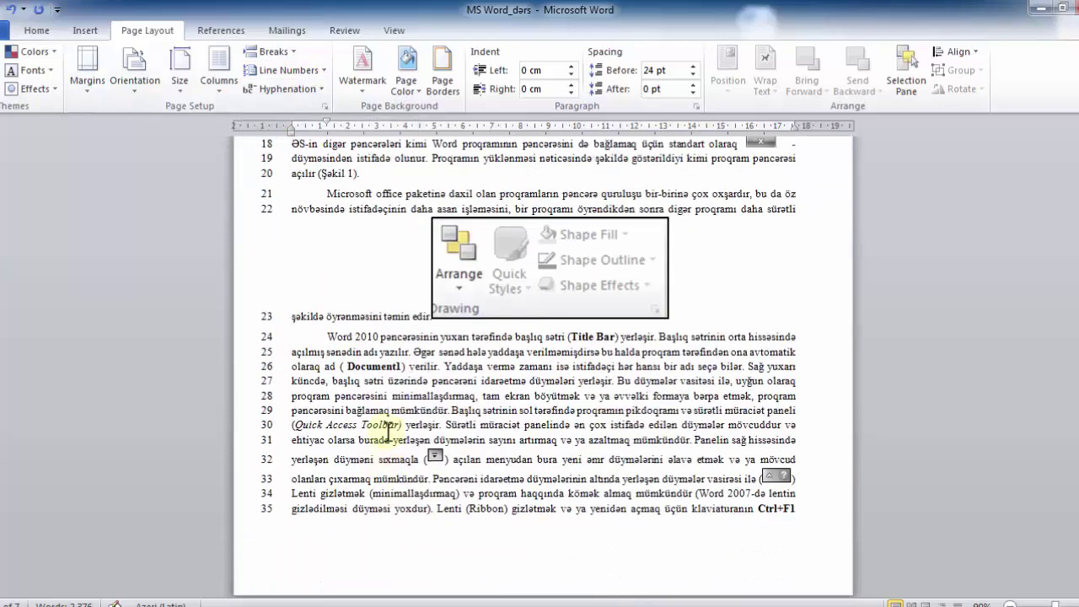
scroll(390, 431, "up", 8)
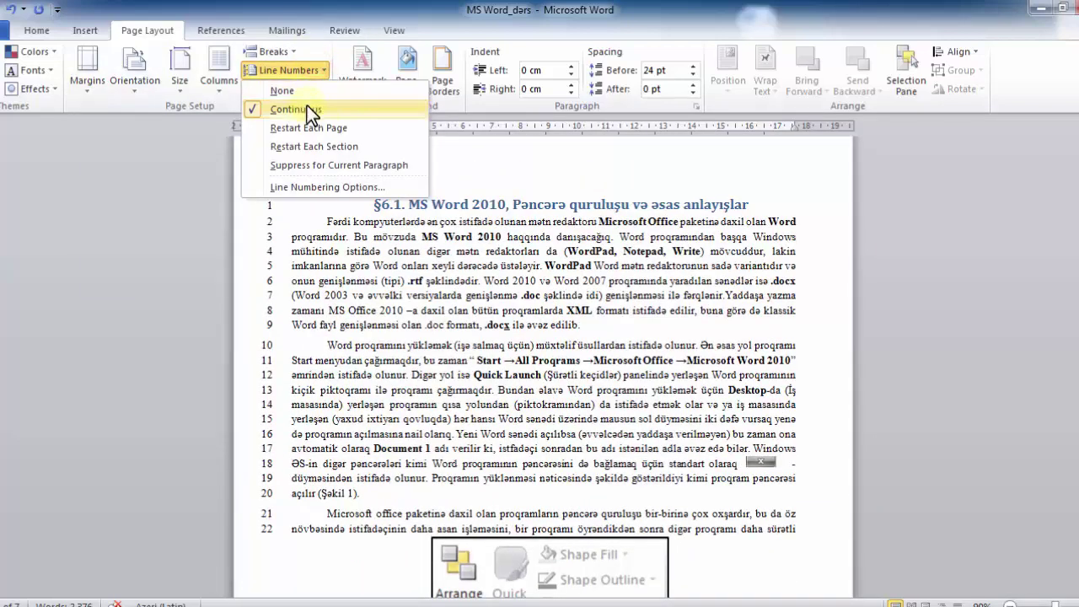
left_click(296, 109)
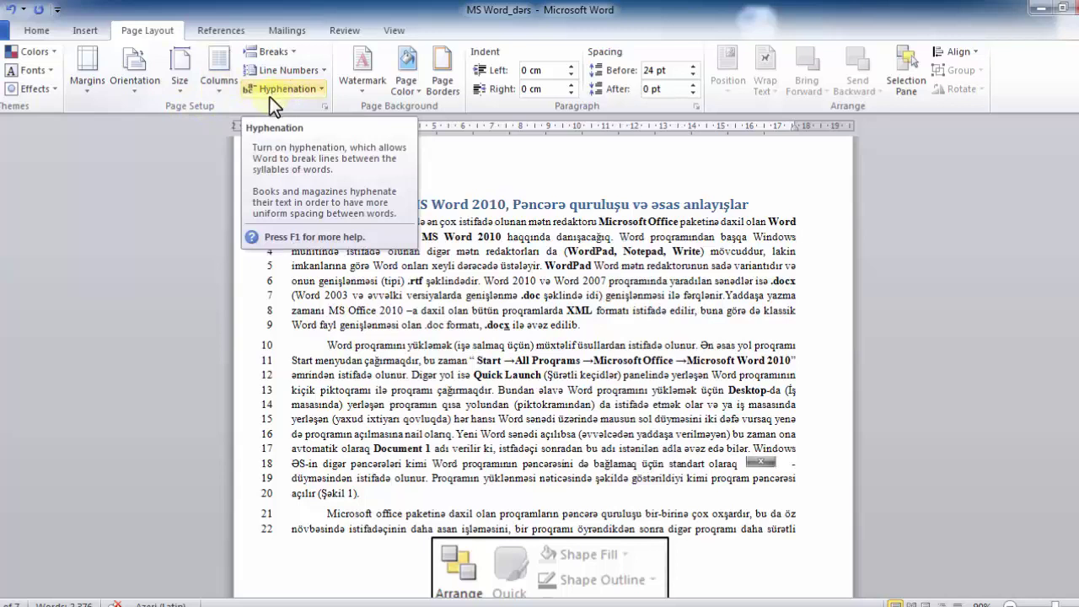
Step: Set Line Numbers to None so the lesson text shows no numbering
left_click(313, 70)
left_click(305, 87)
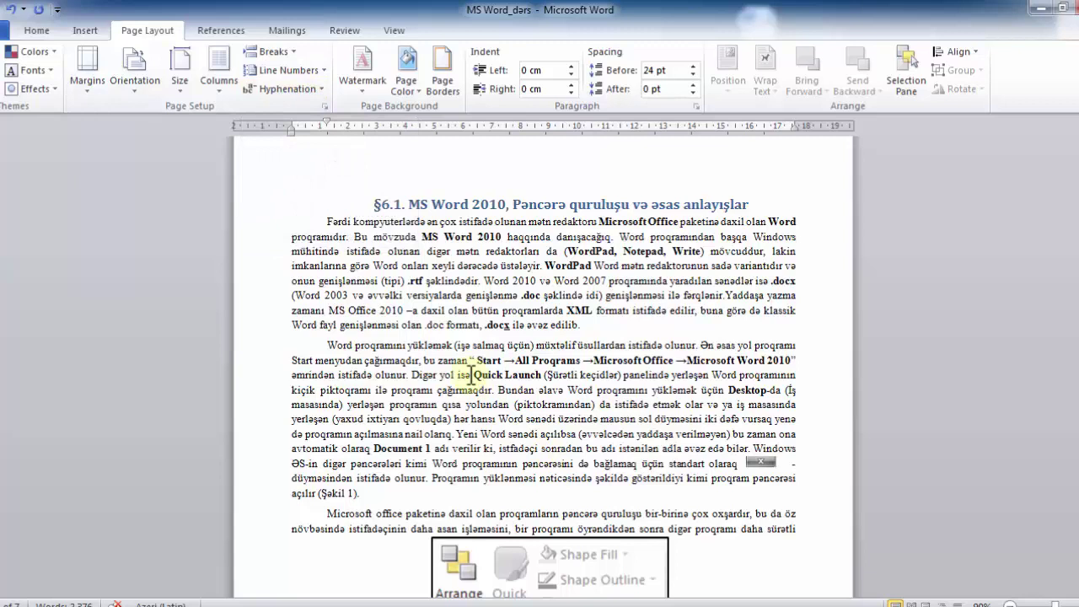
scroll(470, 375, "up", 1)
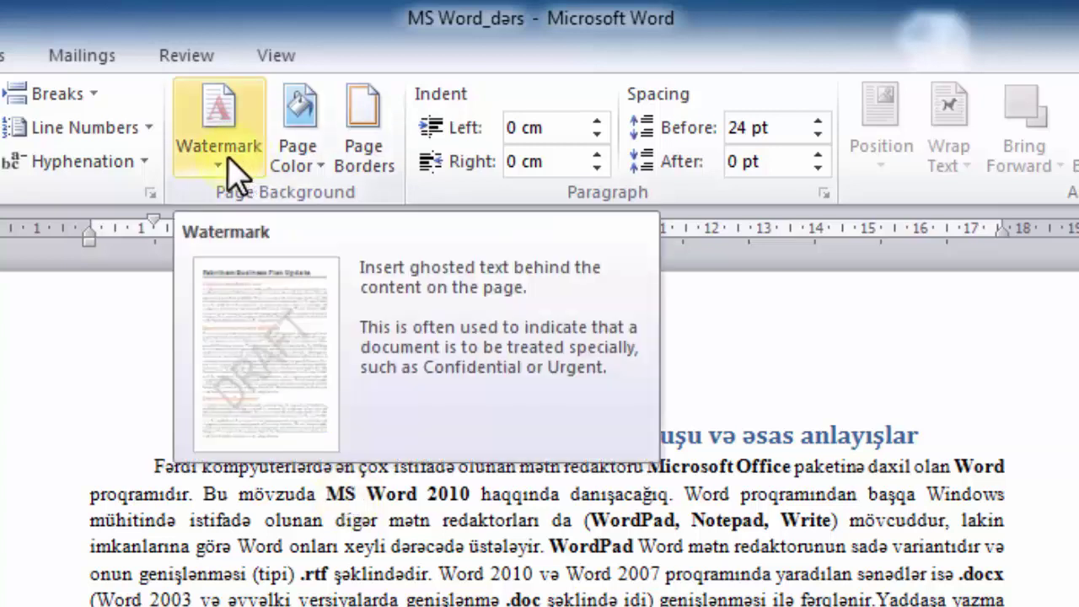
Step: Start a custom text watermark with the language set to Azeri (Latin)
left_click(220, 162)
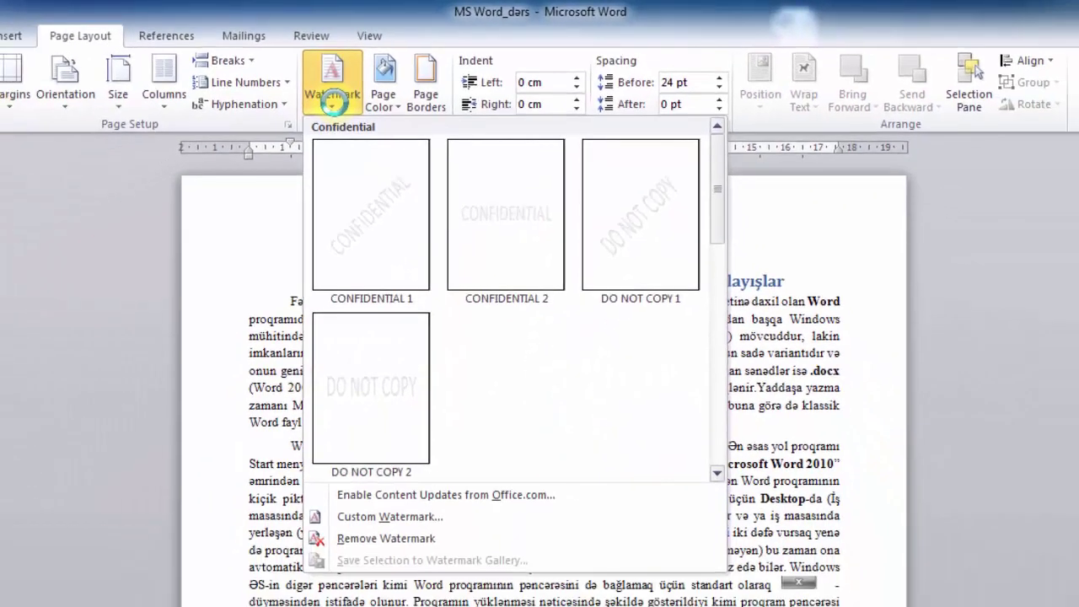
left_click(430, 510)
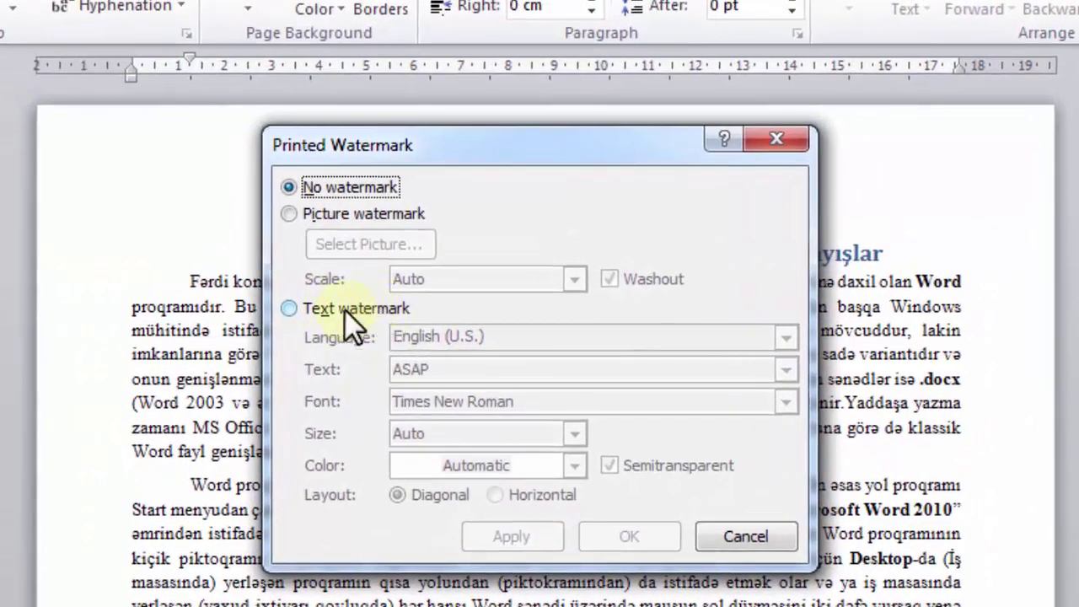
left_click(288, 308)
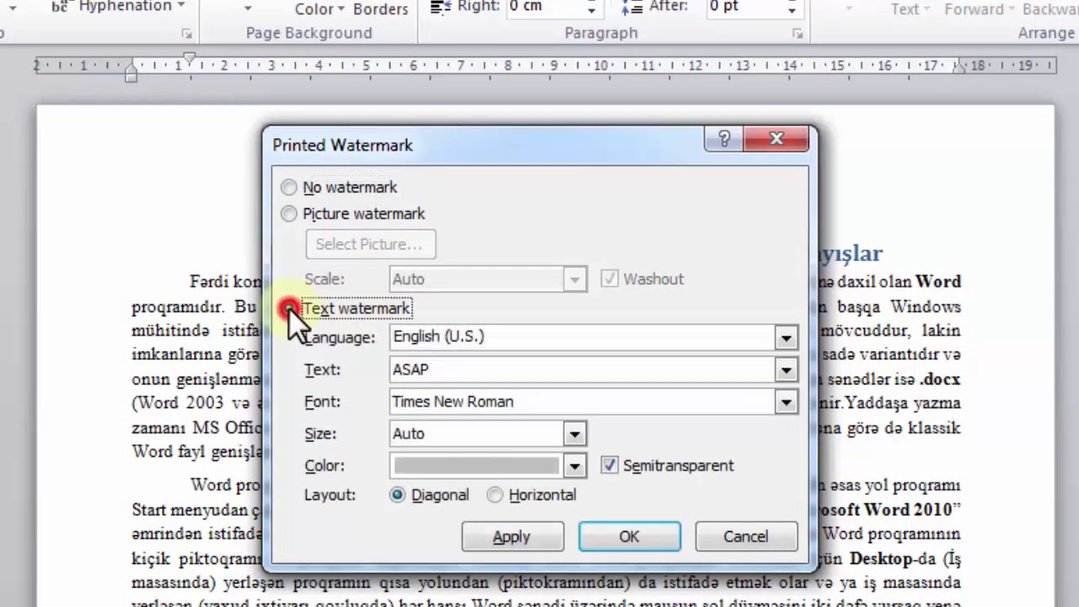
left_click(788, 337)
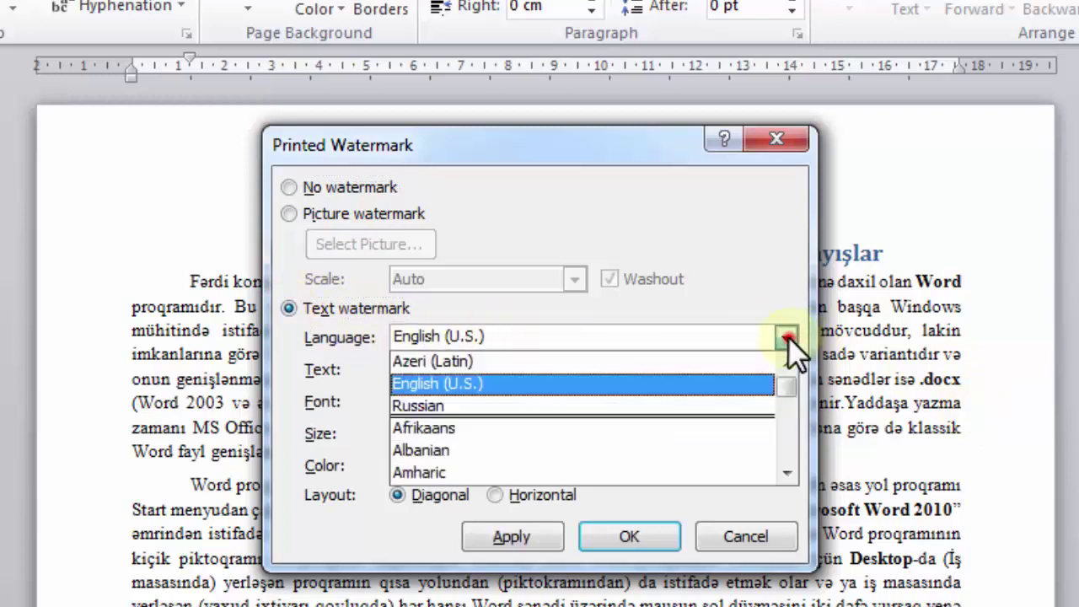
left_click(582, 358)
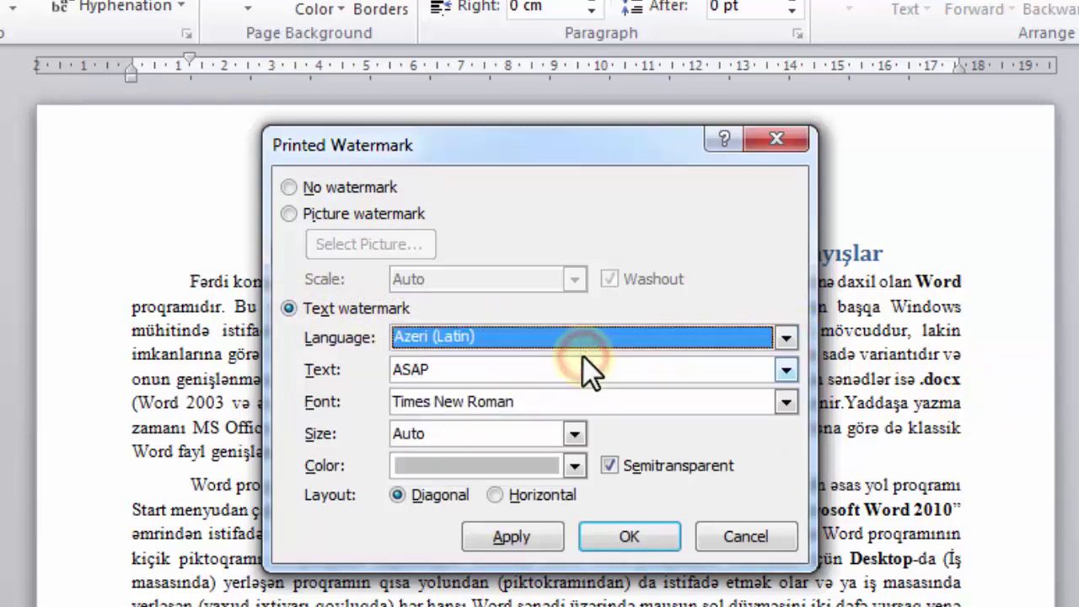
Step: Replace the ASAP watermark text with the KÖÇÜRMƏMƏK preset
left_click(485, 371)
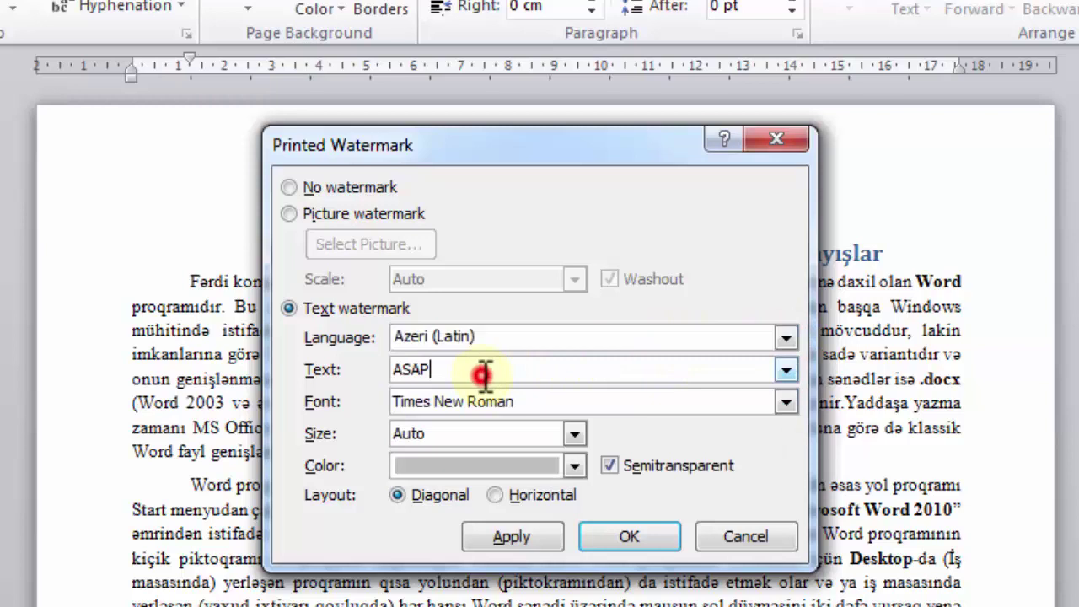
left_click(786, 369)
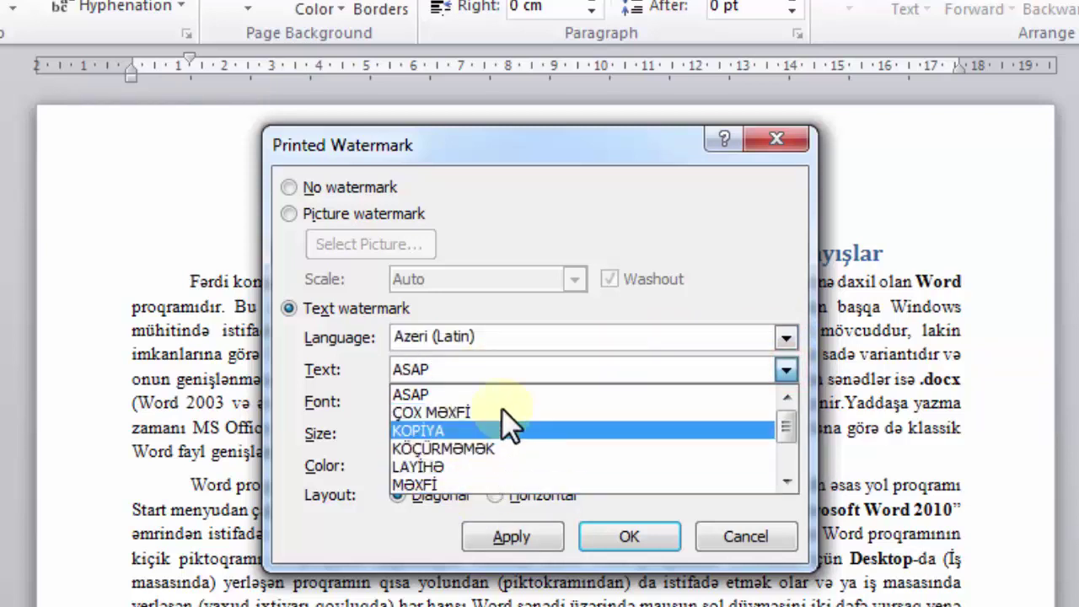
left_click(520, 366)
key("BackSpace")
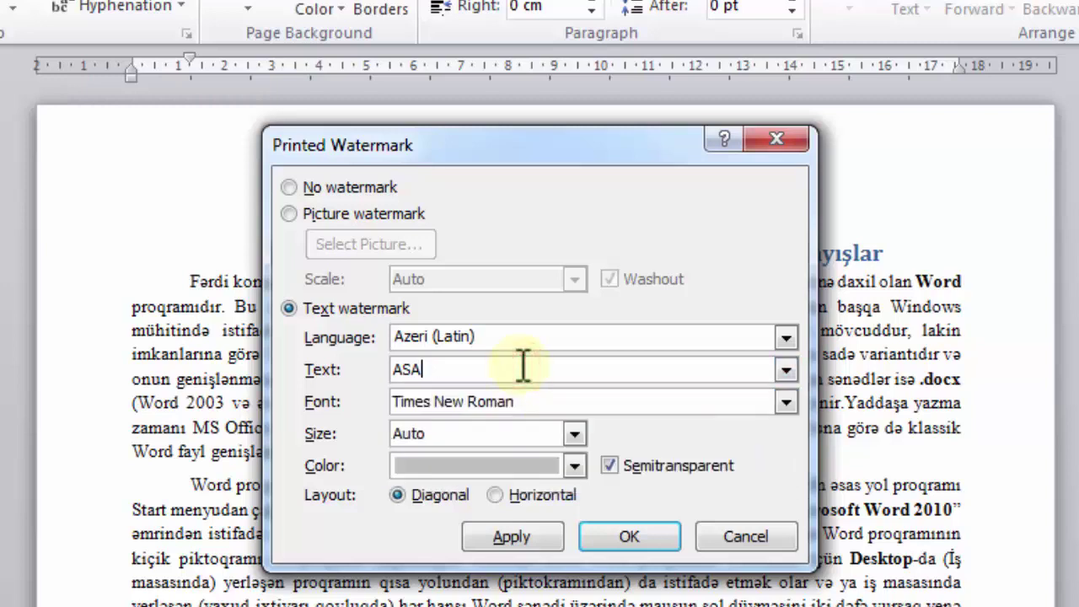
key("BackSpace")
key("BackSpace")
key("BackSpace")
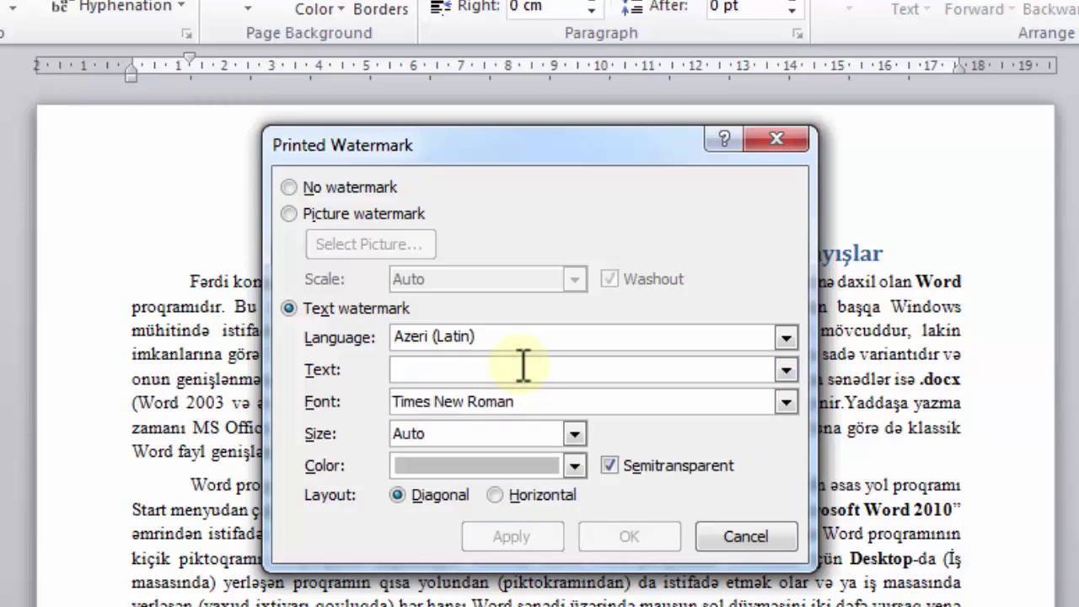
left_click(787, 369)
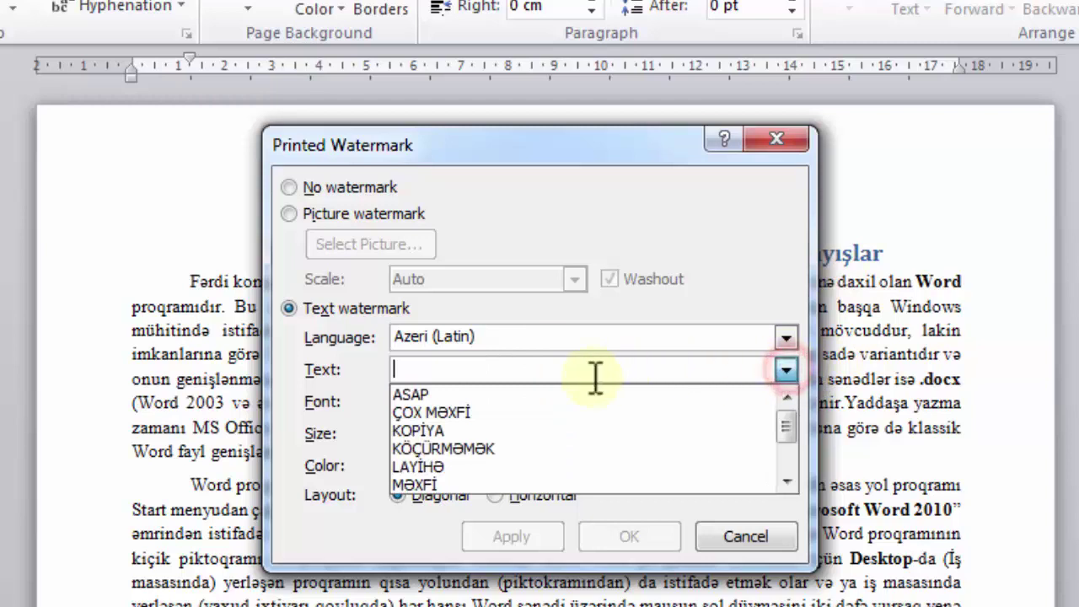
left_click(506, 452)
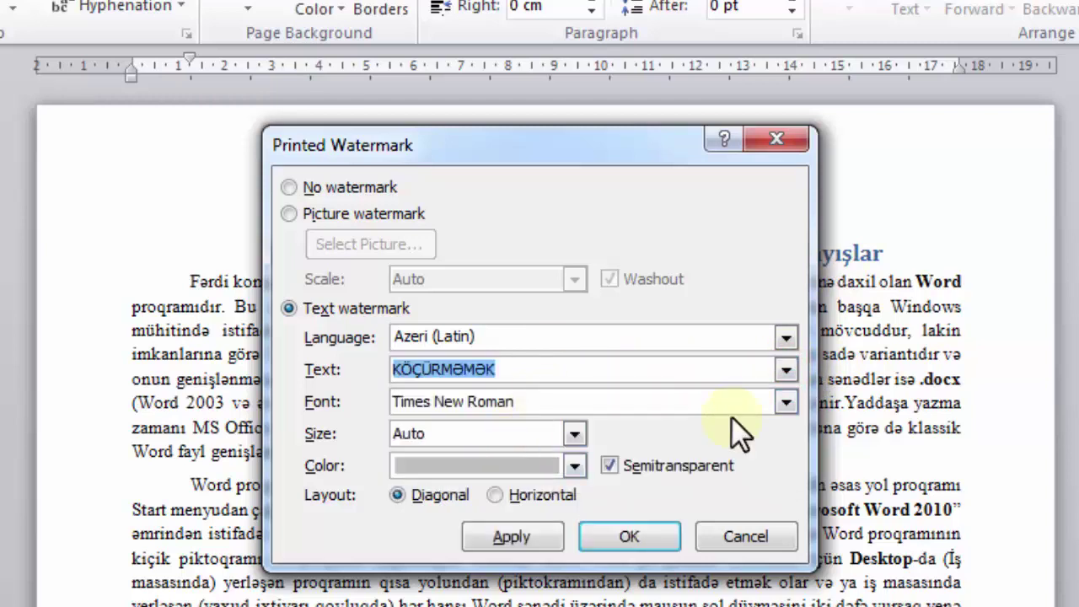
Step: Keep Auto size and default colour, and apply the diagonal KÖÇÜRMƏMƏK watermark
left_click(573, 433)
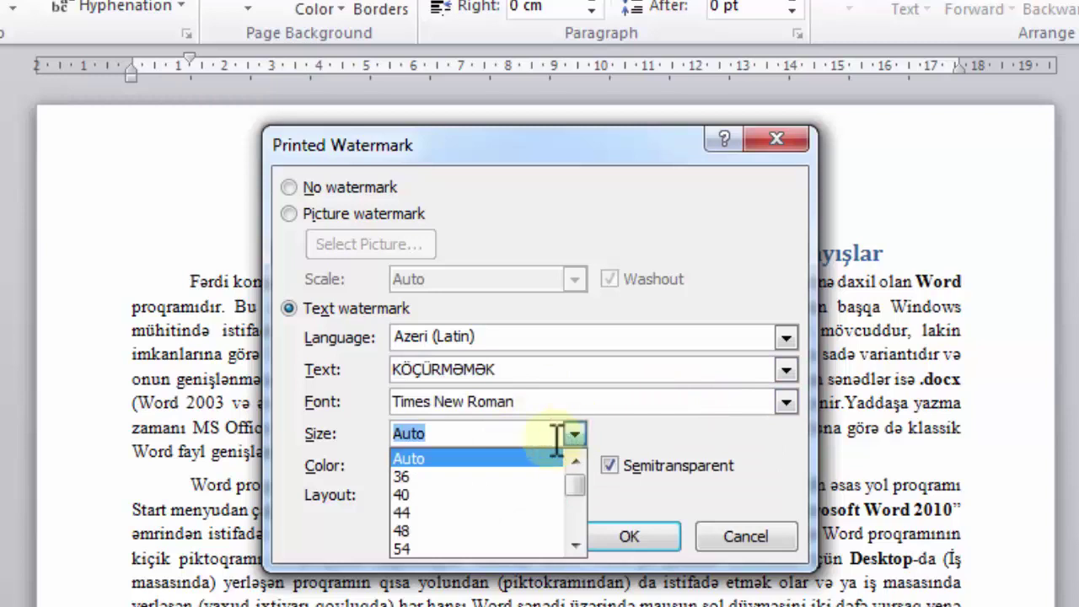
left_click(484, 456)
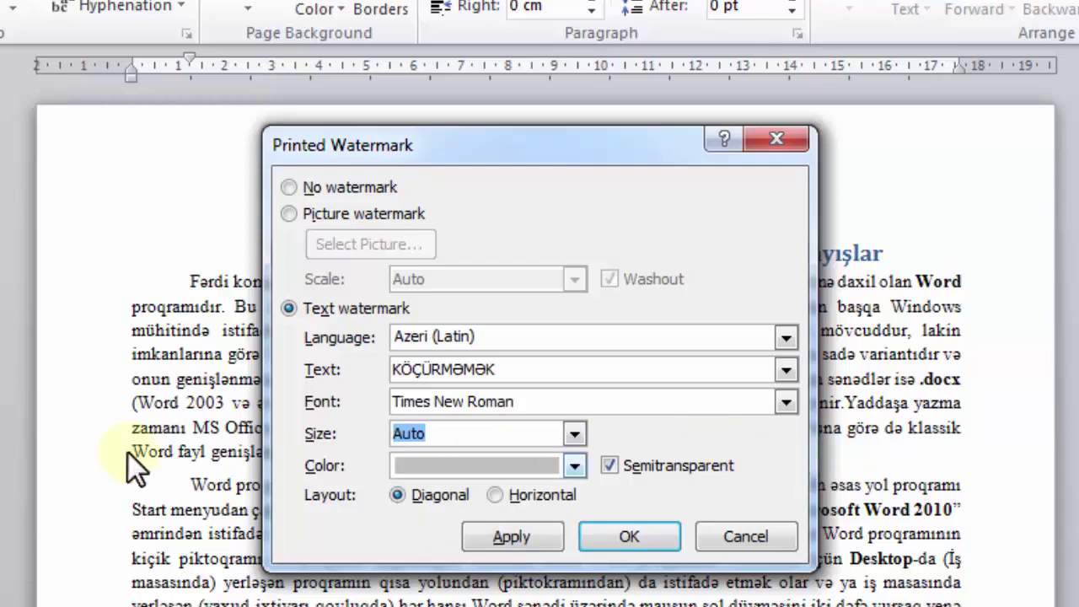
left_click(572, 466)
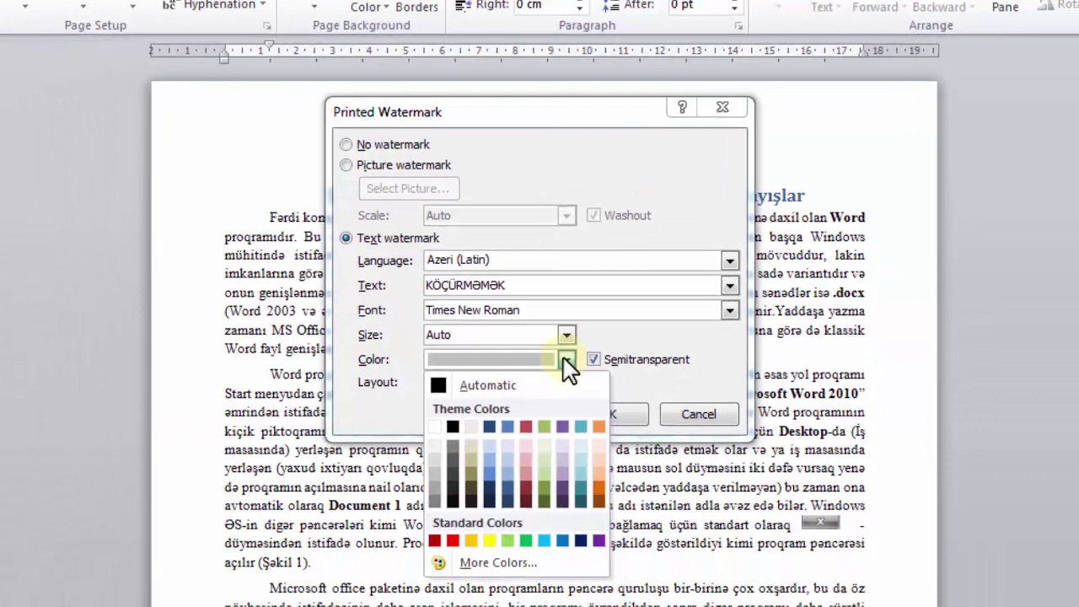
left_click(563, 358)
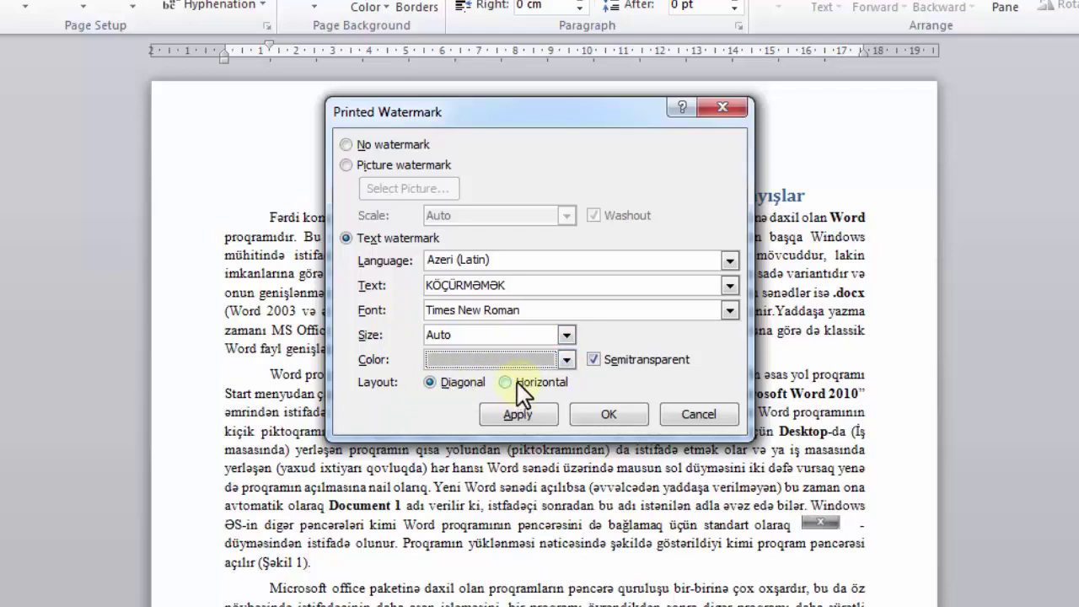
left_click(616, 415)
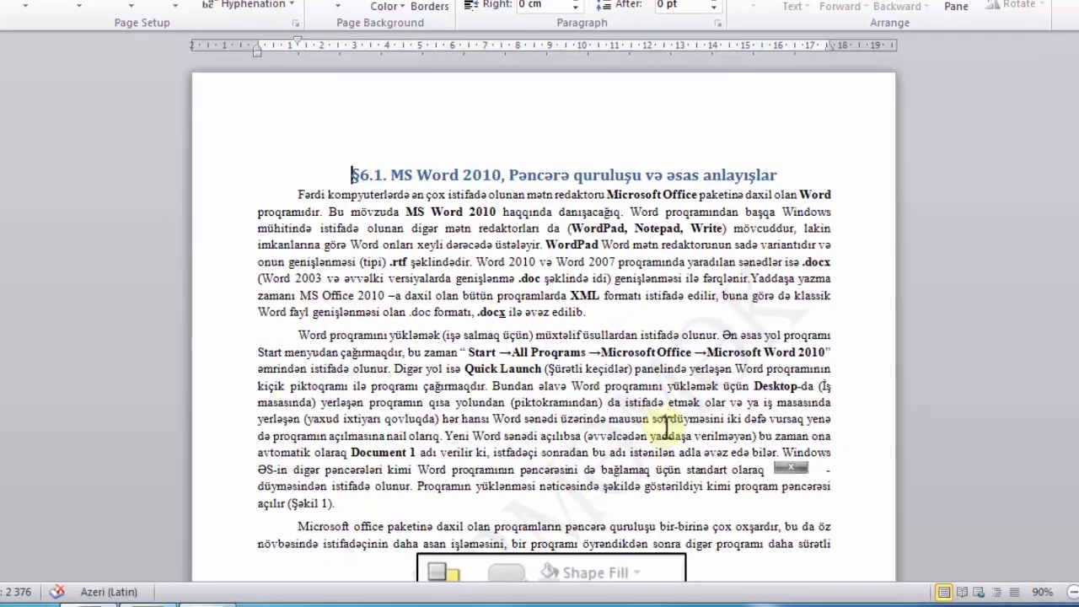
scroll(659, 425, "down", 3)
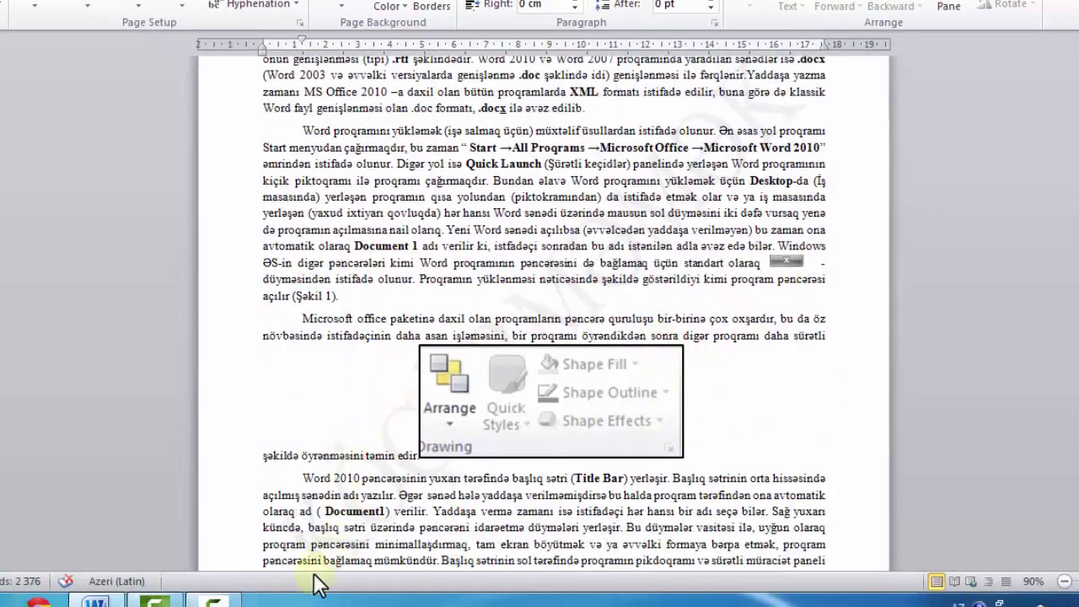
scroll(642, 396, "down", 3)
scroll(642, 396, "down", 3)
scroll(645, 404, "down", 10)
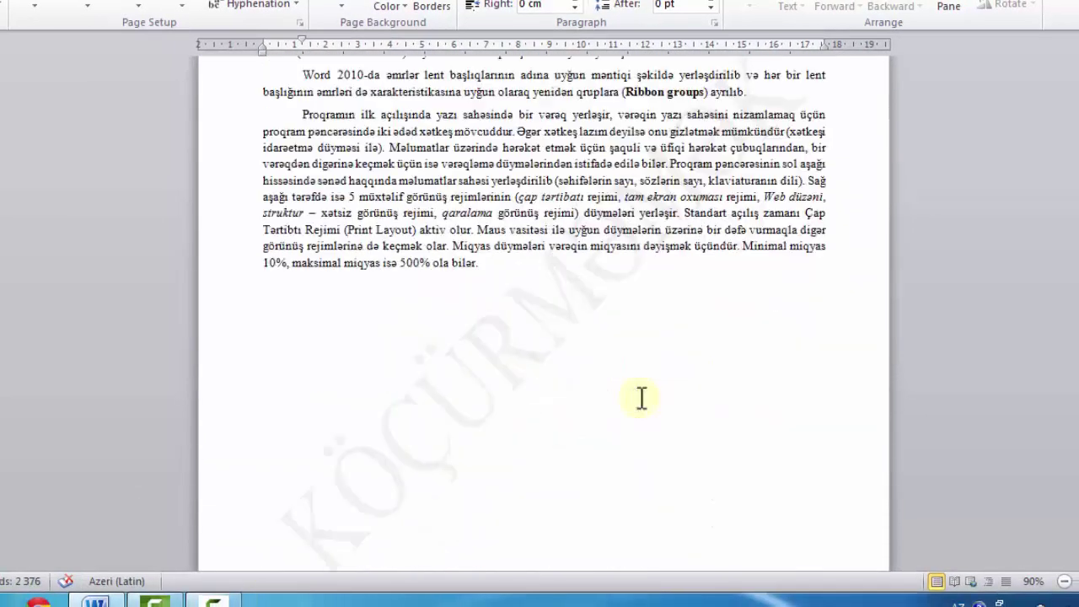
scroll(638, 397, "down", 2)
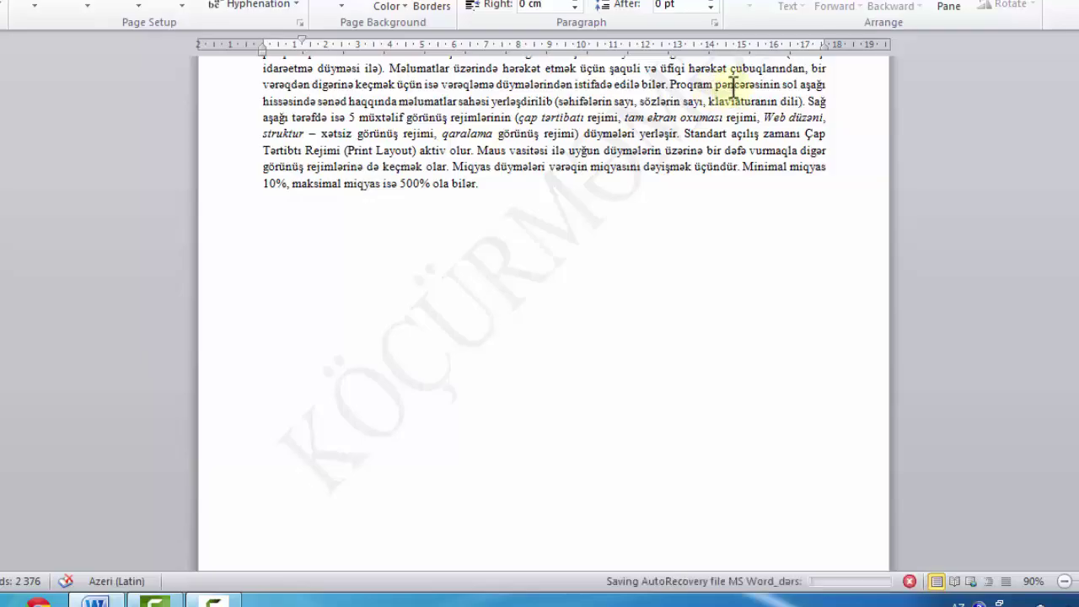
scroll(590, 357, "up", 5)
scroll(590, 356, "up", 5)
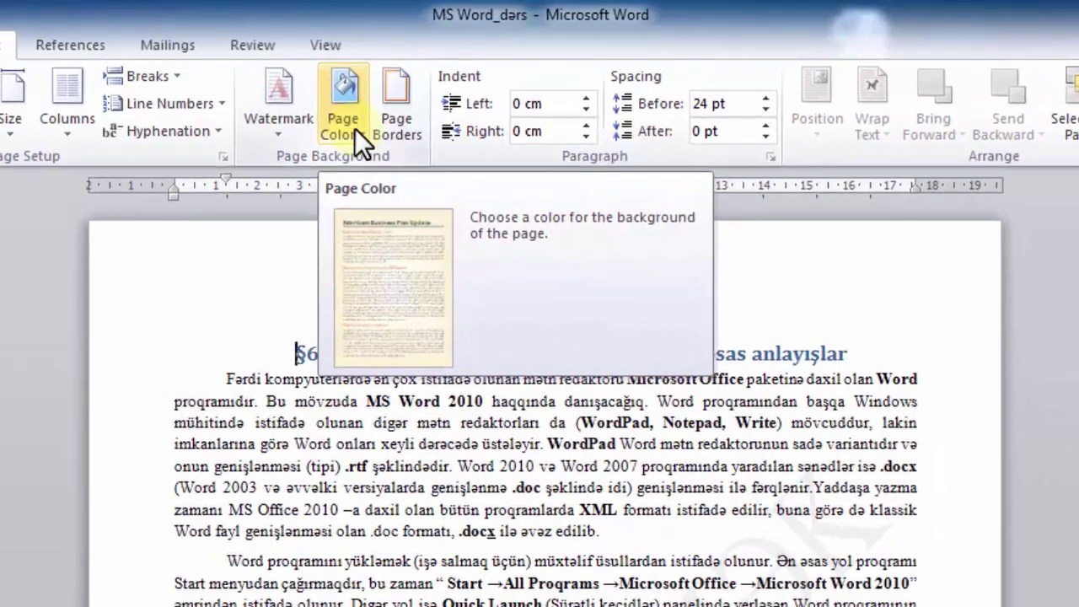
Step: Preview Page Color options, including black, and close the palette without applying one, keeping pages white
left_click(355, 128)
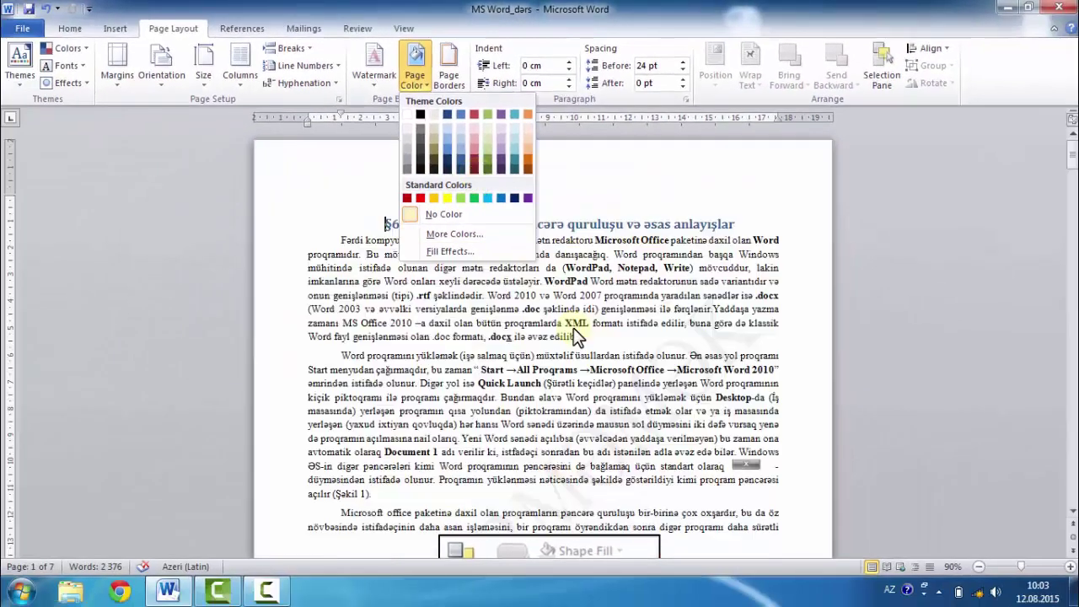
left_click(666, 361)
scroll(633, 331, "down", 10)
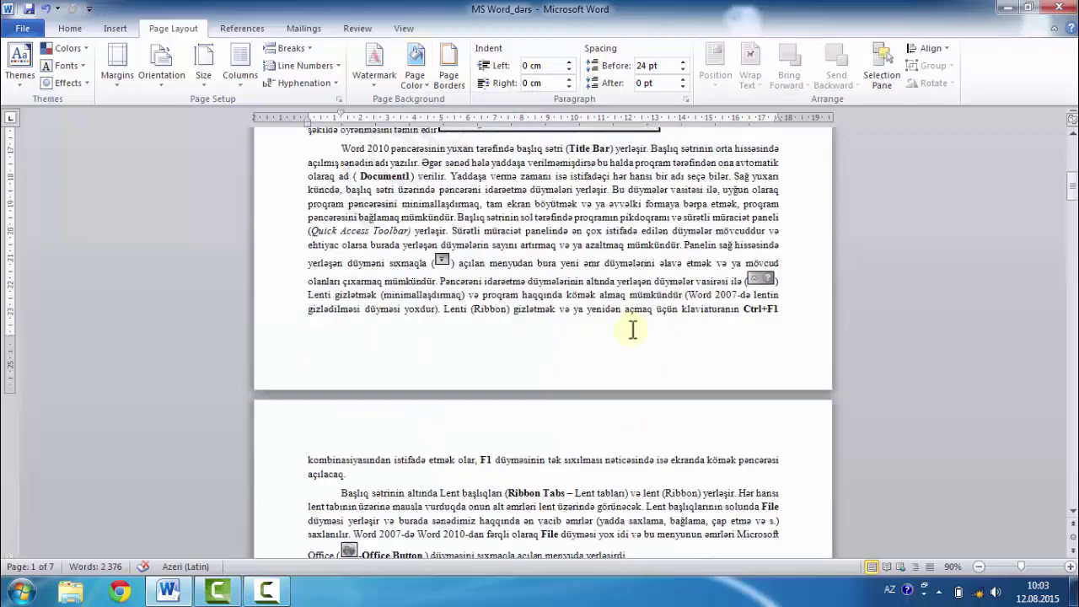
scroll(633, 331, "down", 8)
scroll(633, 331, "down", 4)
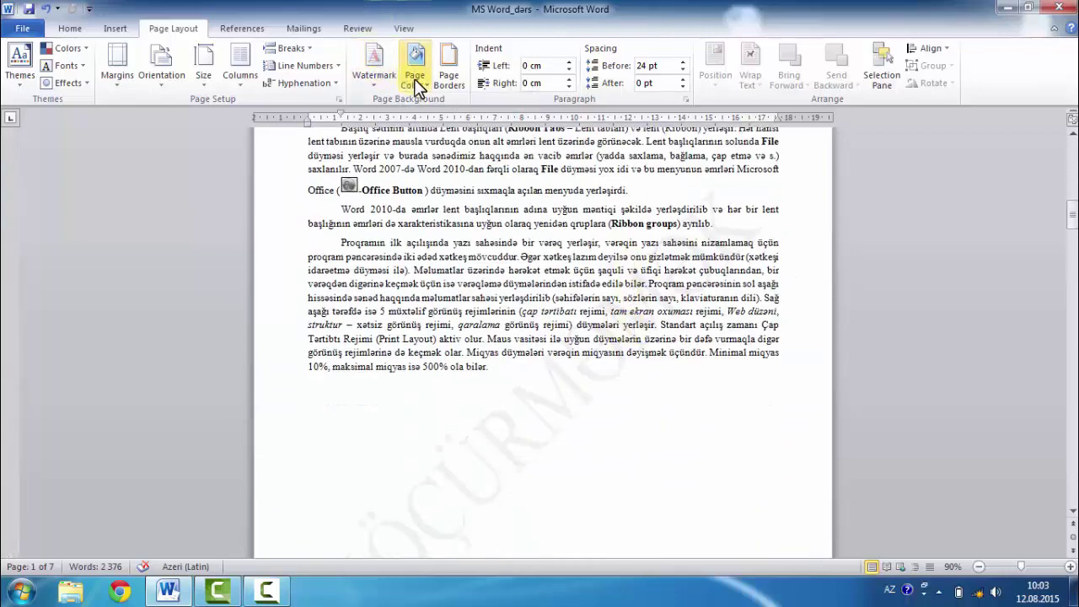
left_click(411, 82)
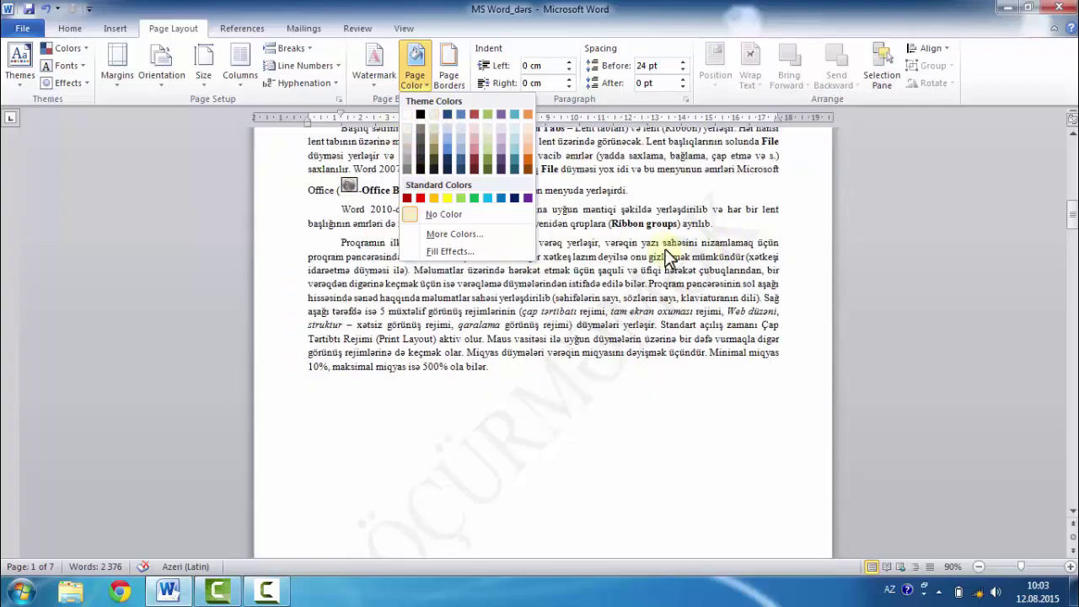
left_click(666, 253)
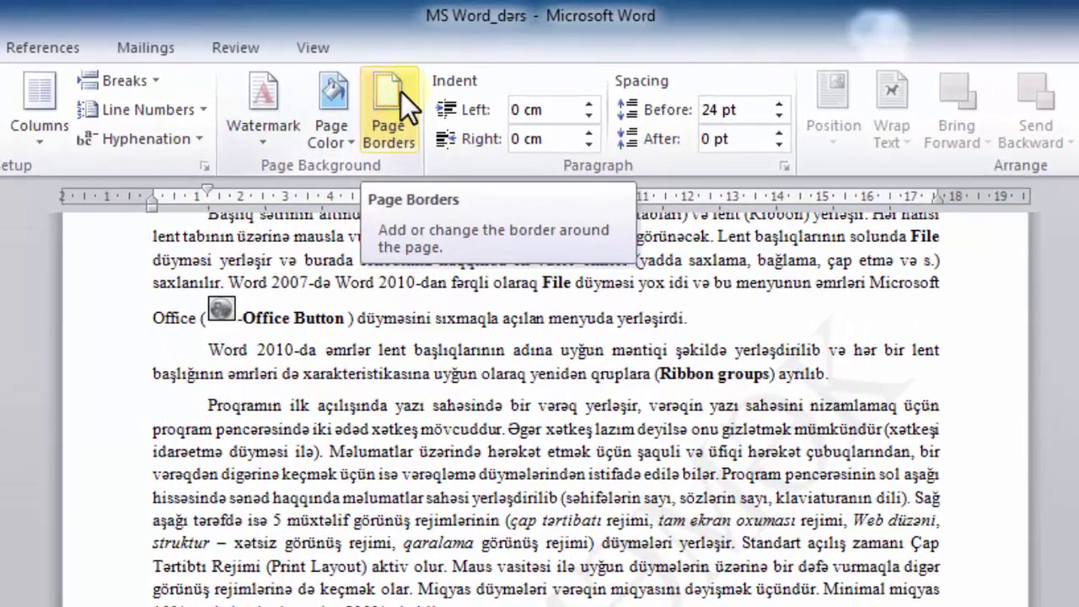
Step: Apply a double-line Box page border to the whole document and check it across the pages
left_click(399, 90)
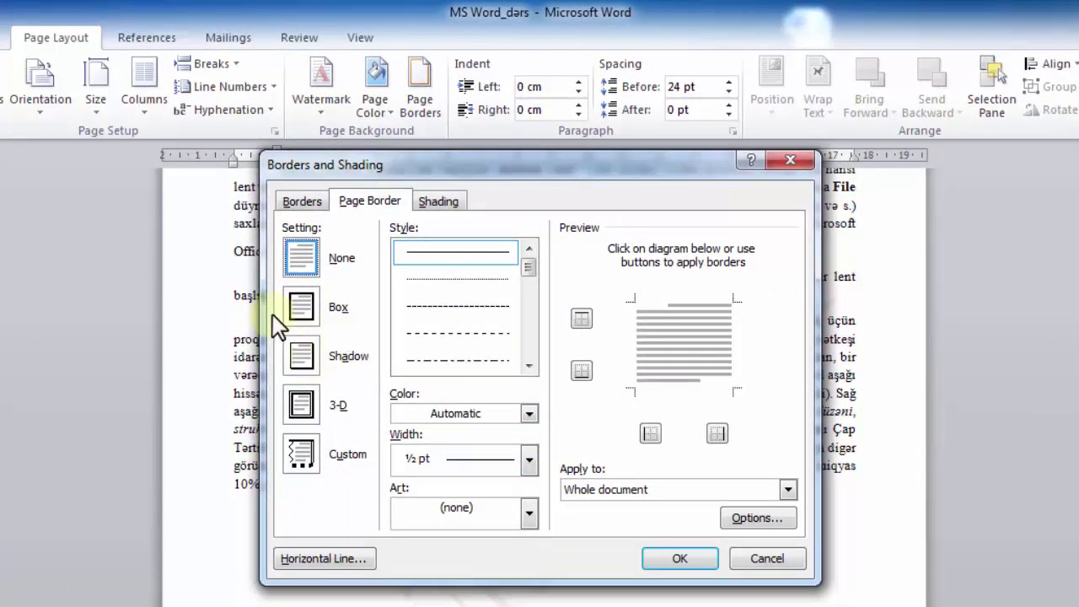
left_click(307, 308)
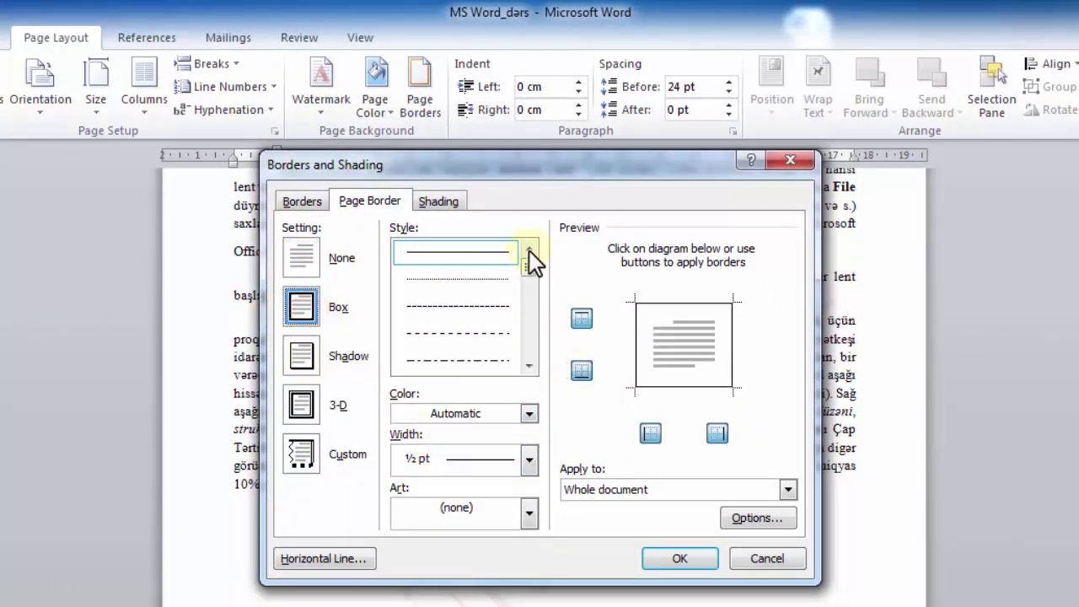
left_click(528, 367)
left_click(529, 367)
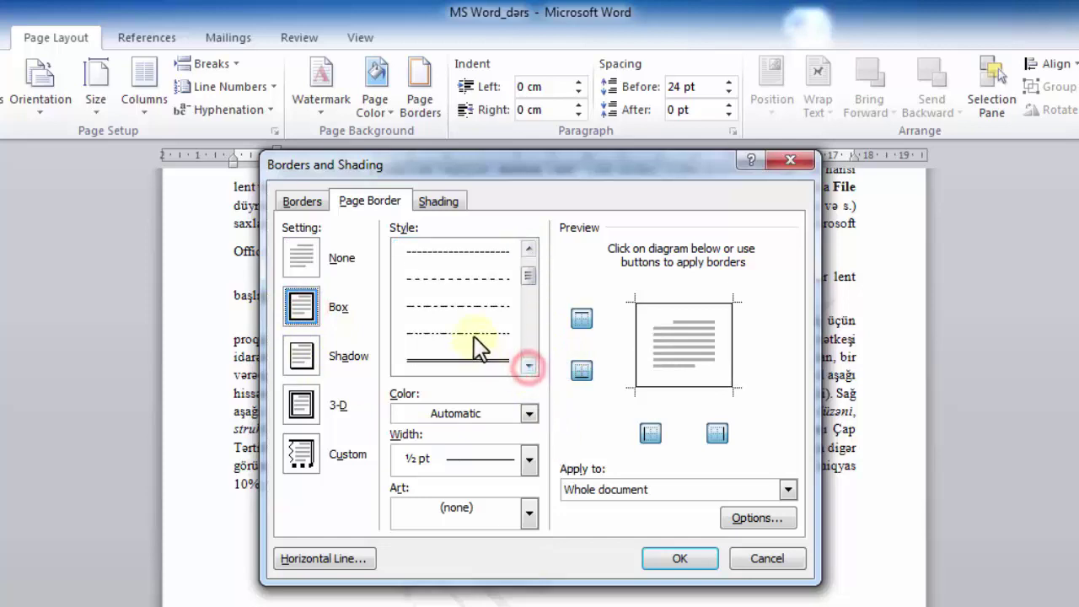
left_click(468, 359)
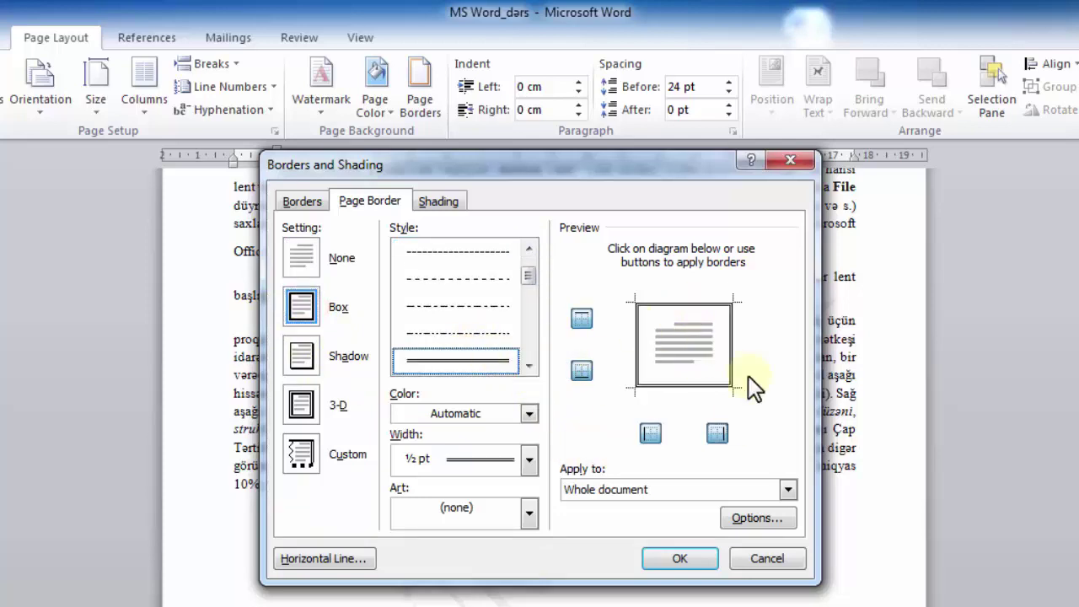
left_click(689, 552)
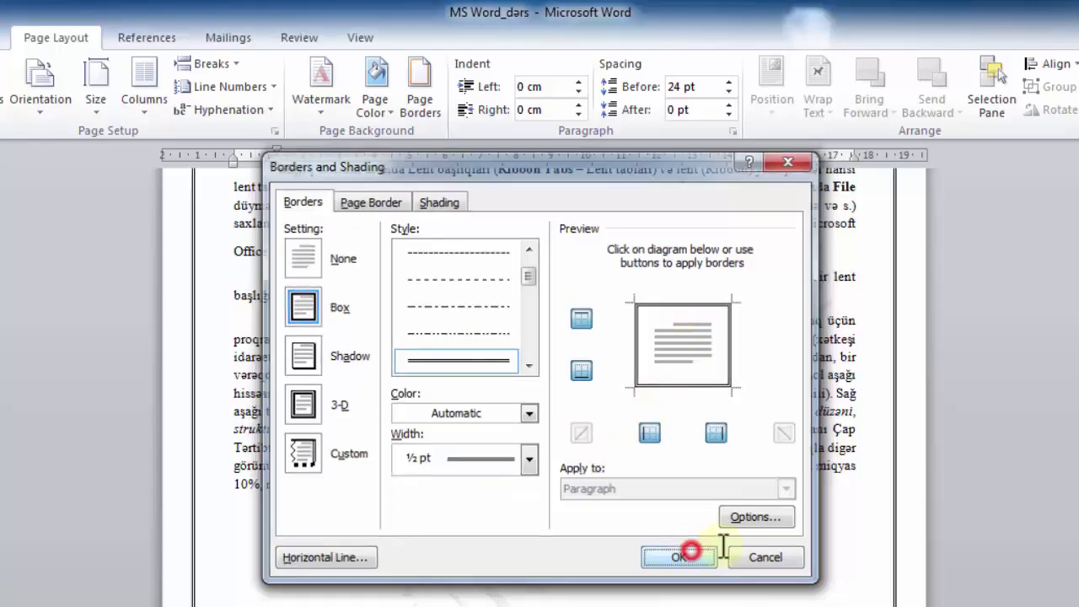
scroll(632, 412, "down", 5)
scroll(632, 413, "down", 5)
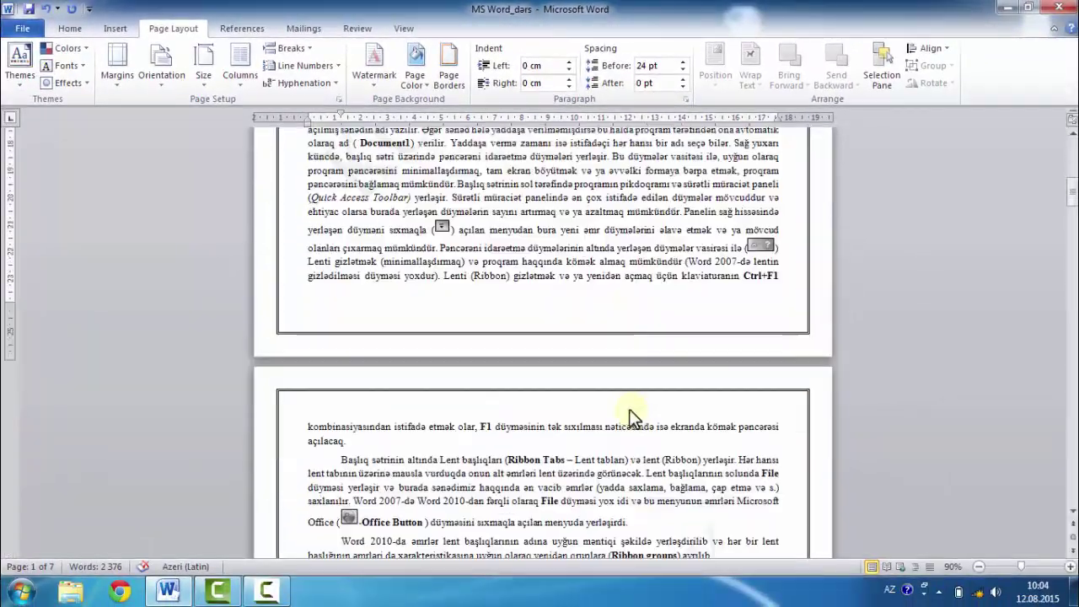
scroll(632, 413, "down", 5)
scroll(632, 413, "down", 5)
scroll(632, 413, "down", 5)
scroll(631, 410, "down", 5)
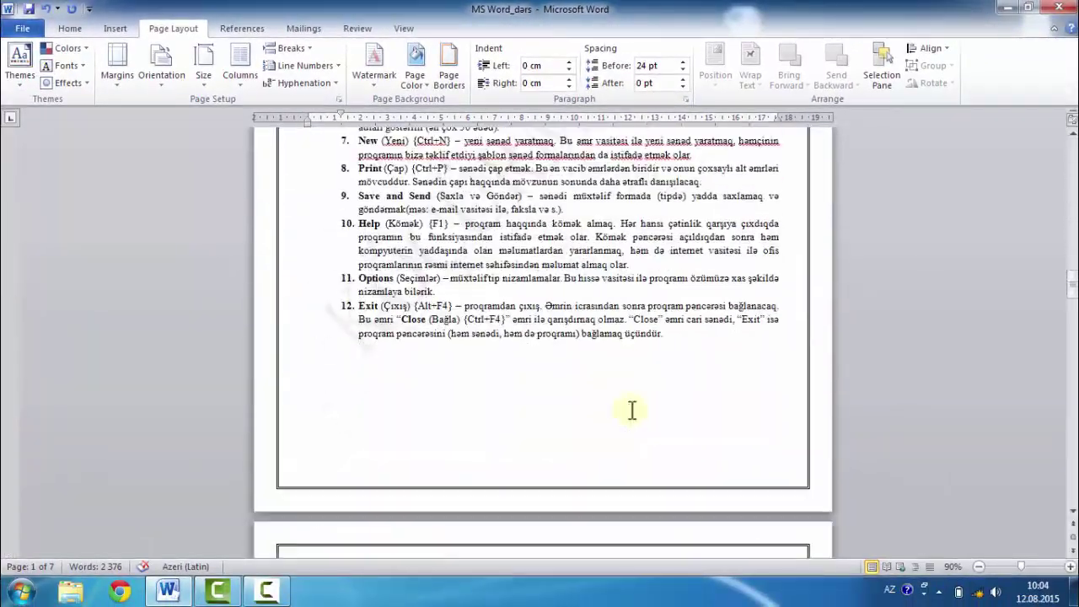
scroll(631, 410, "down", 5)
scroll(631, 411, "down", 5)
scroll(631, 410, "down", 5)
scroll(630, 410, "down", 5)
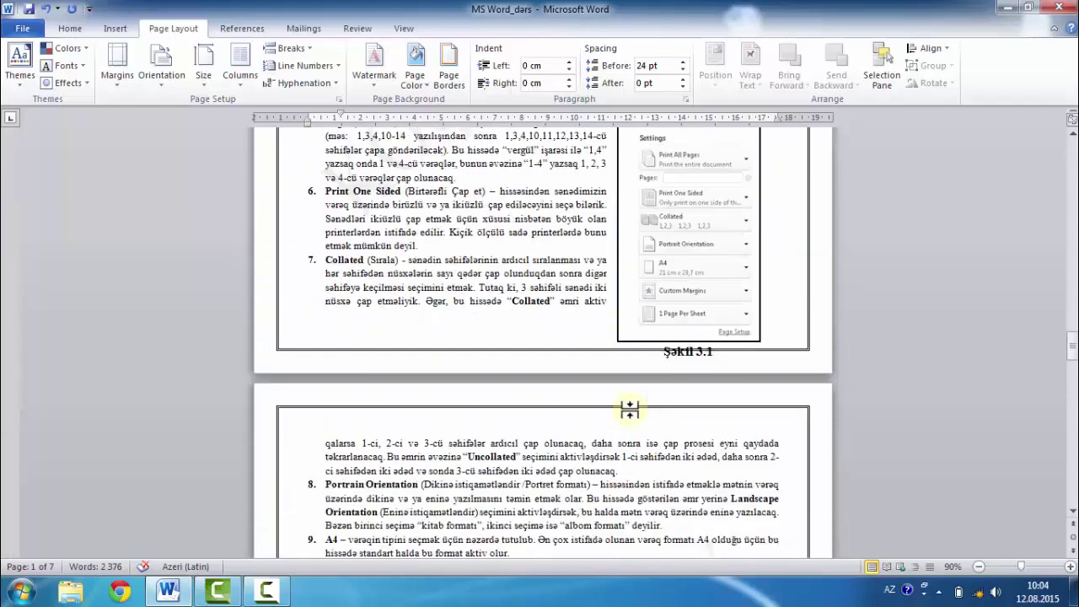
scroll(629, 410, "down", 5)
scroll(629, 410, "down", 5)
scroll(629, 411, "down", 5)
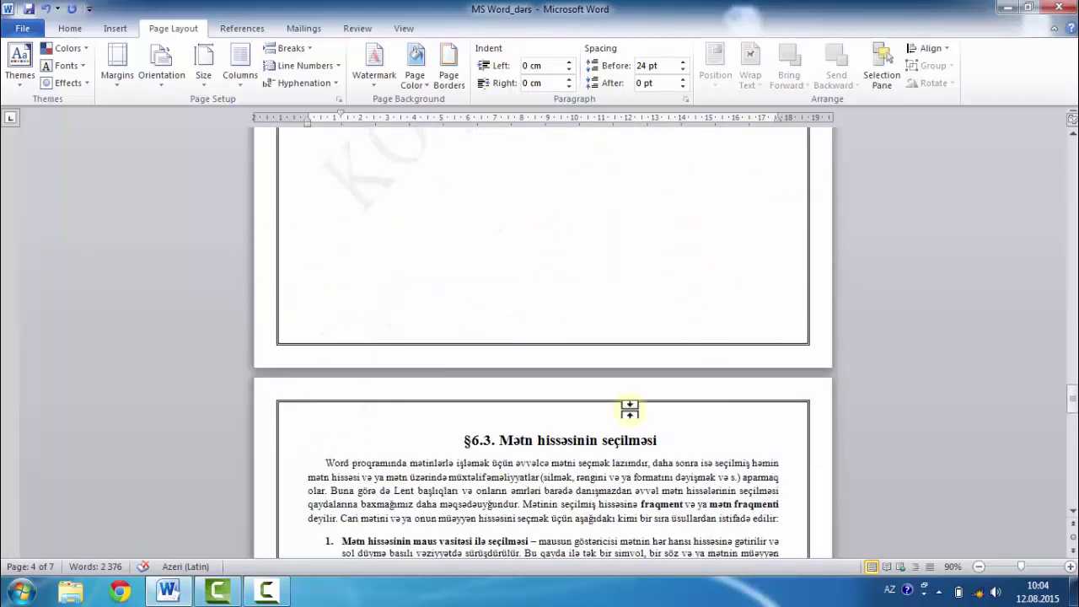
scroll(630, 413, "up", 5)
scroll(627, 404, "up", 3)
scroll(626, 389, "up", 5)
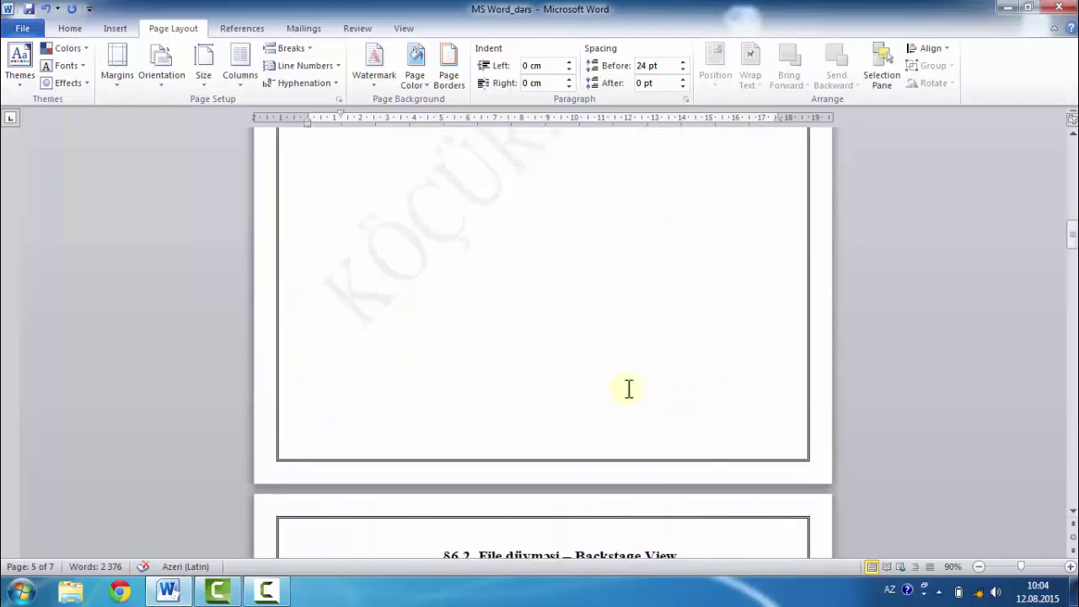
Step: Apply a palm-tree Art page border, keeping Automatic colour and ½ pt width
left_click(448, 67)
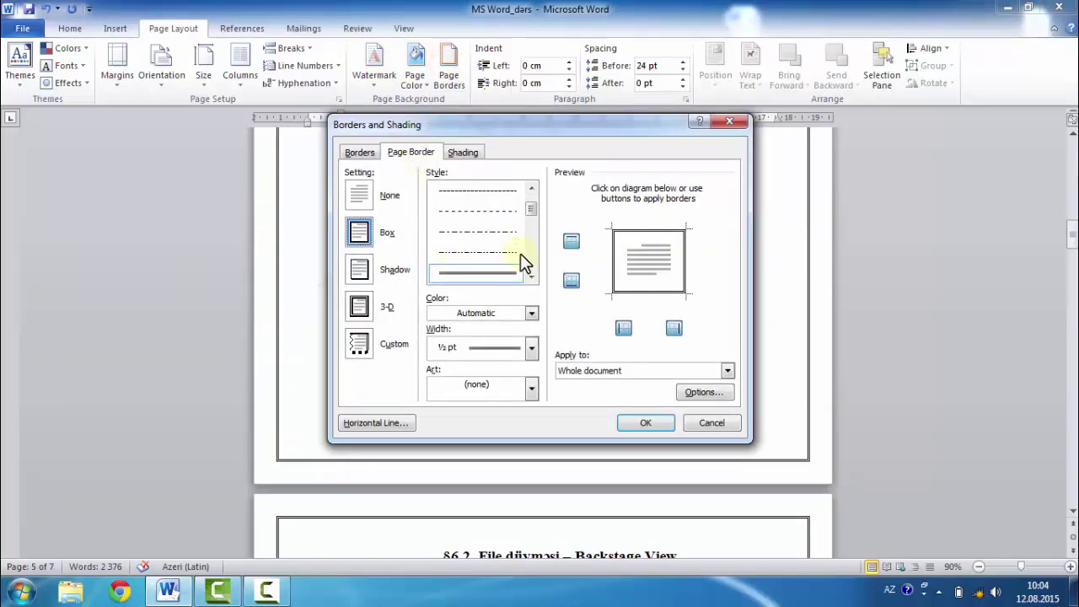
left_click(530, 277)
left_click(530, 277)
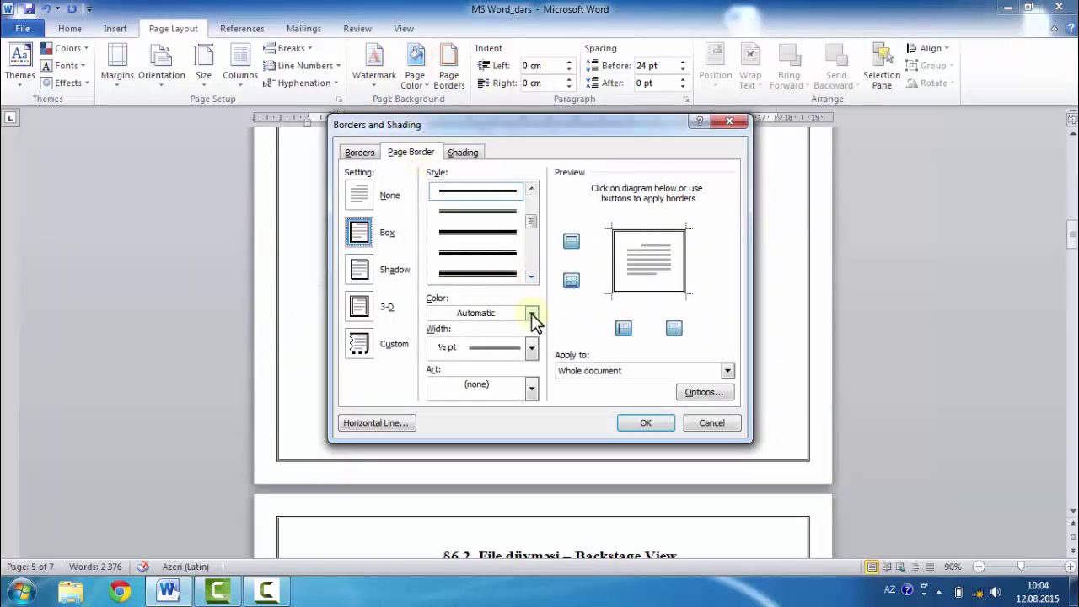
left_click(533, 313)
left_click(533, 312)
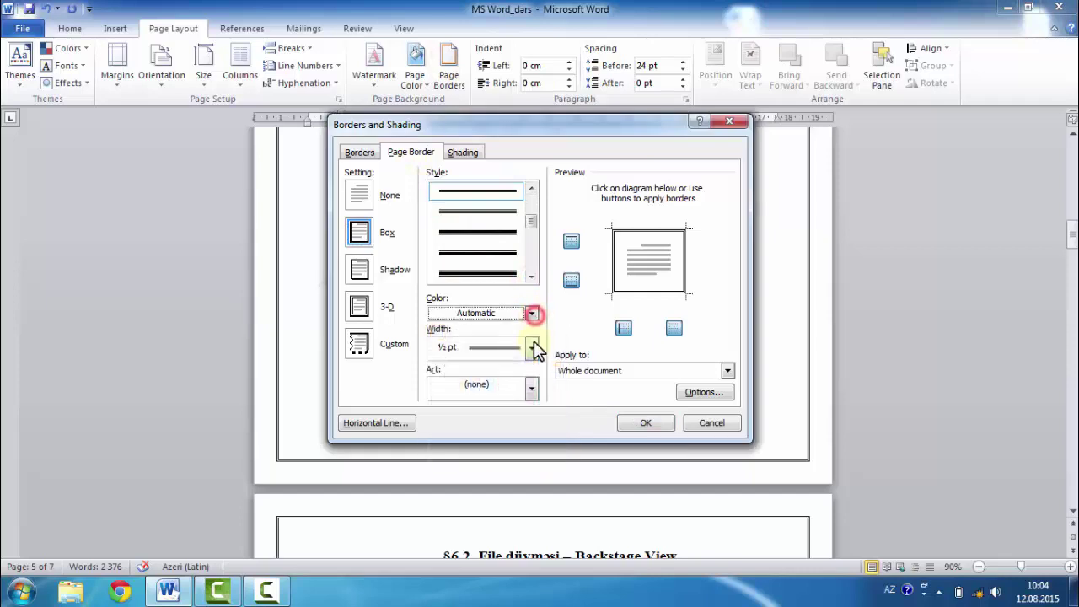
left_click(531, 346)
left_click(532, 347)
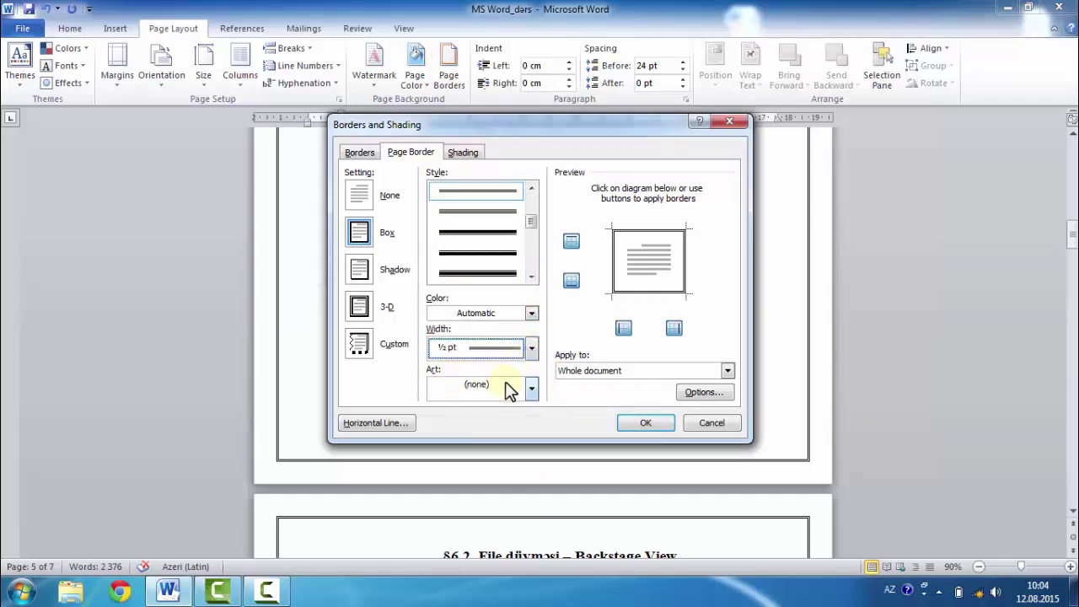
left_click(530, 387)
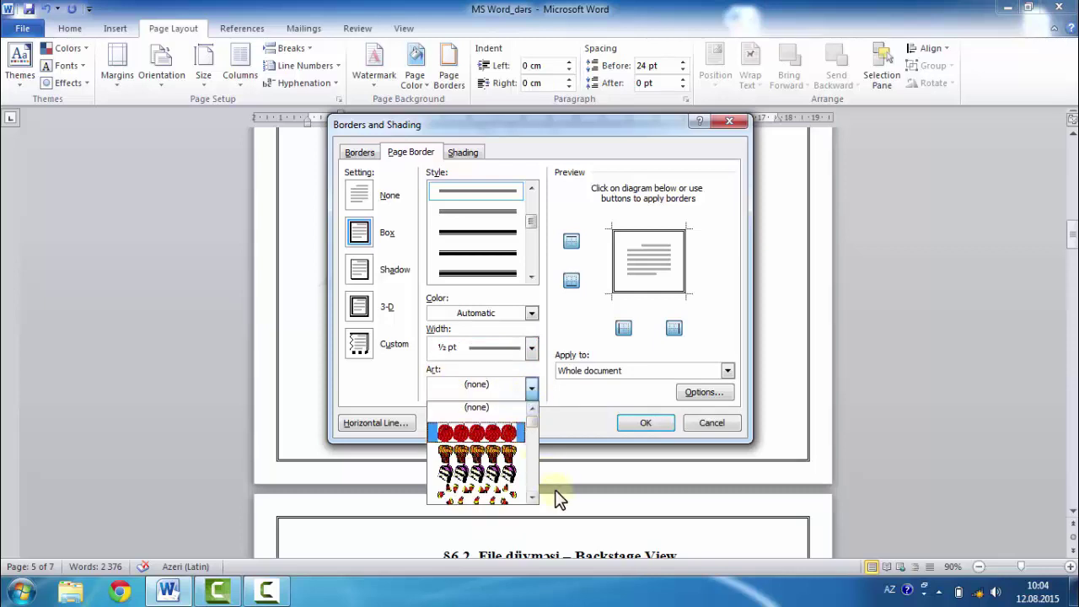
left_click(532, 500)
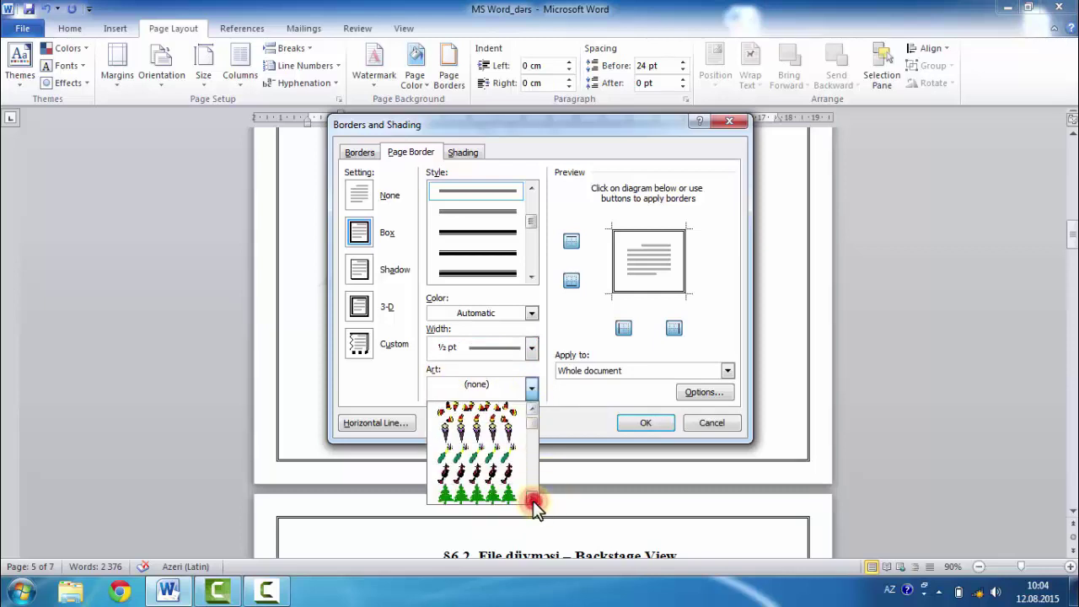
left_click(496, 447)
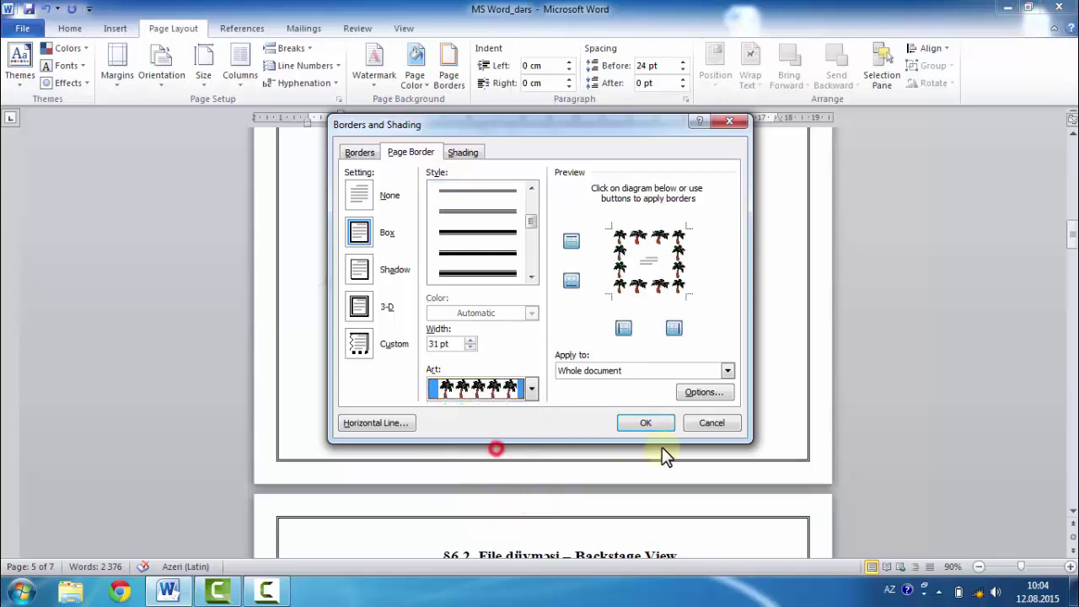
left_click(645, 424)
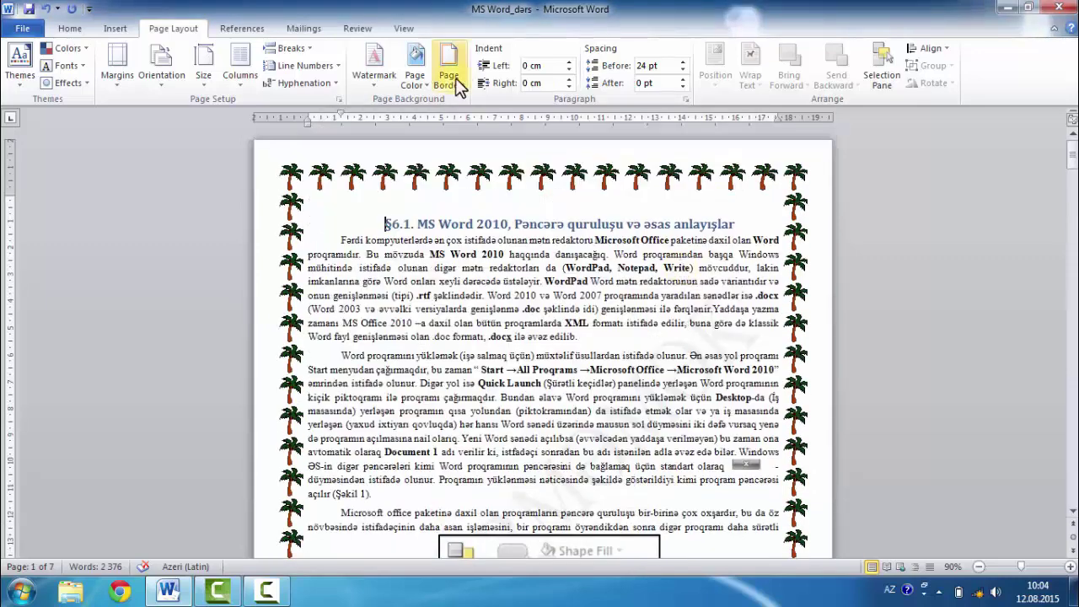
Step: Remove the page border by setting Page Borders to None
left_click(448, 77)
left_click(355, 197)
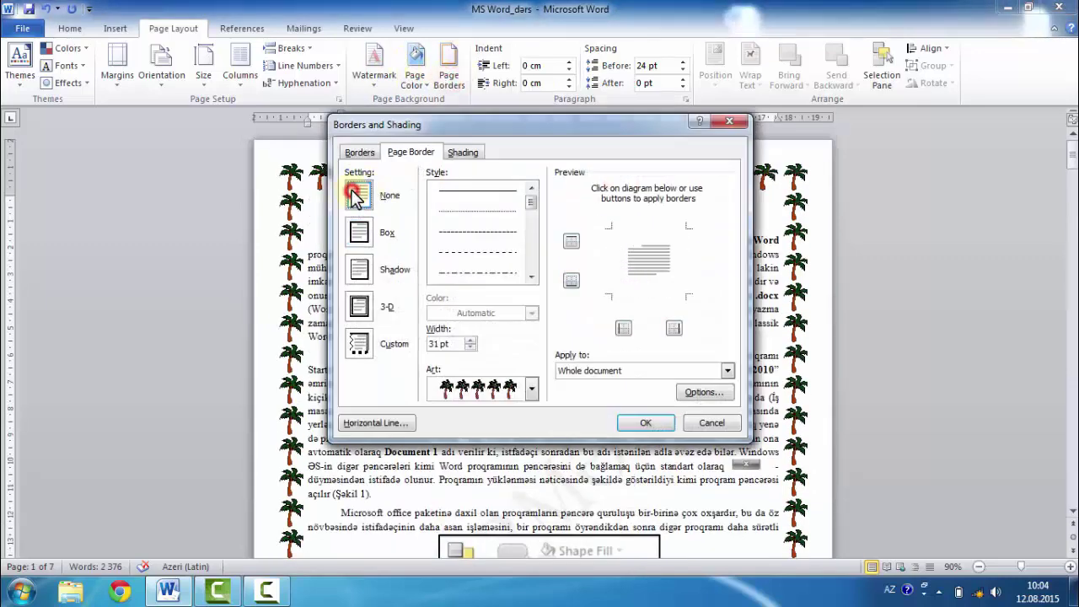
left_click(645, 423)
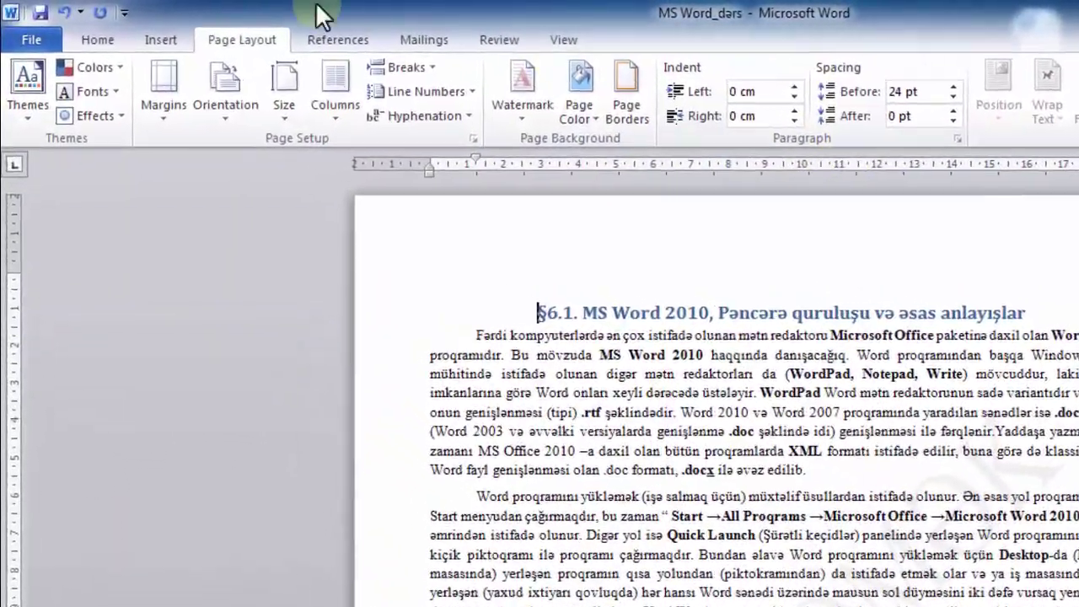
left_click(97, 40)
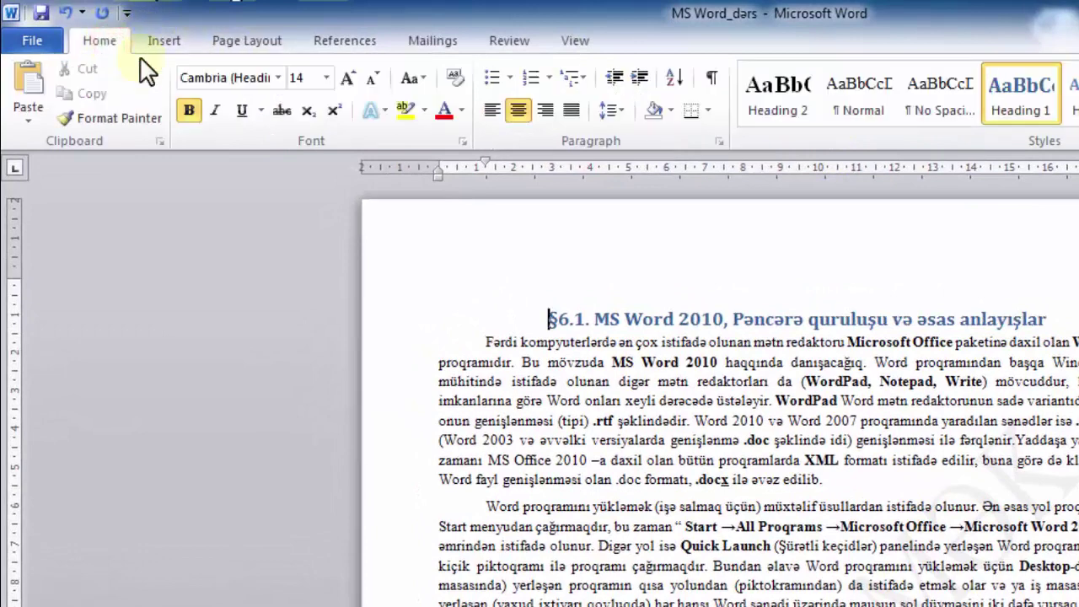
left_click(255, 40)
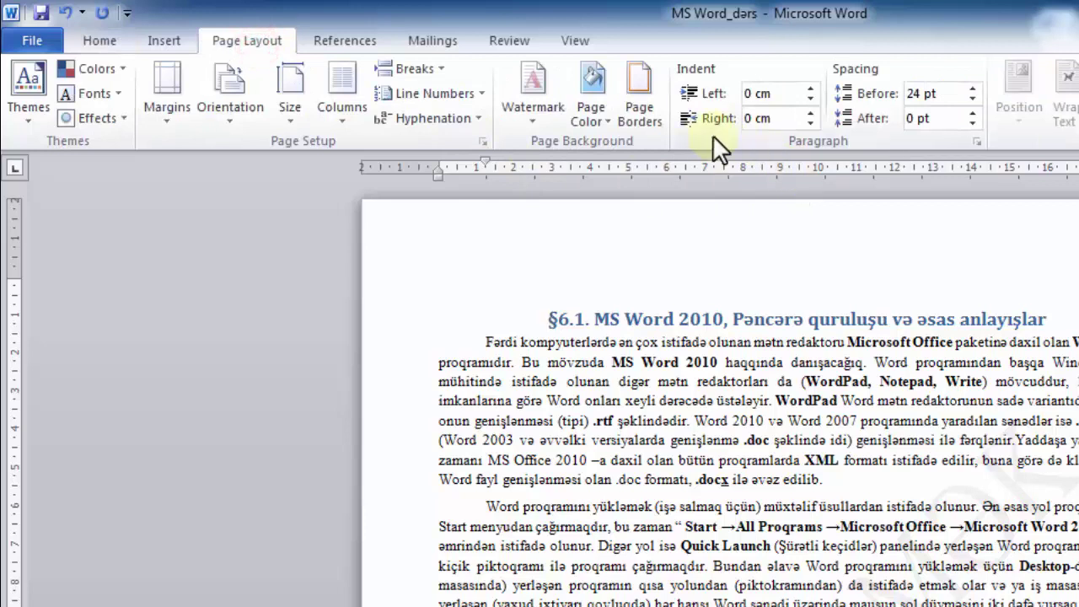
left_click(112, 41)
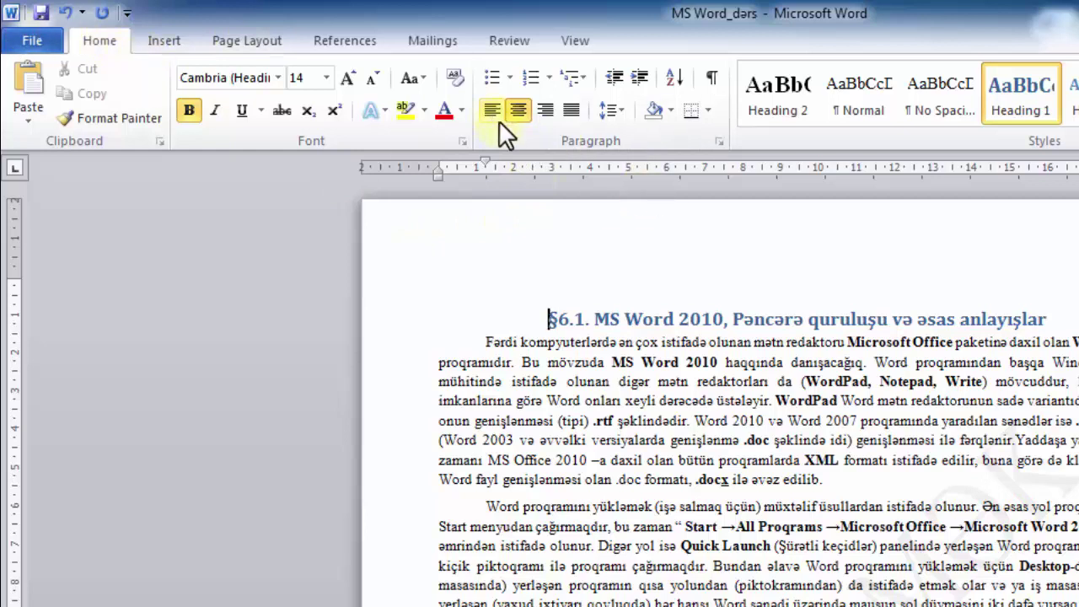
left_click(246, 41)
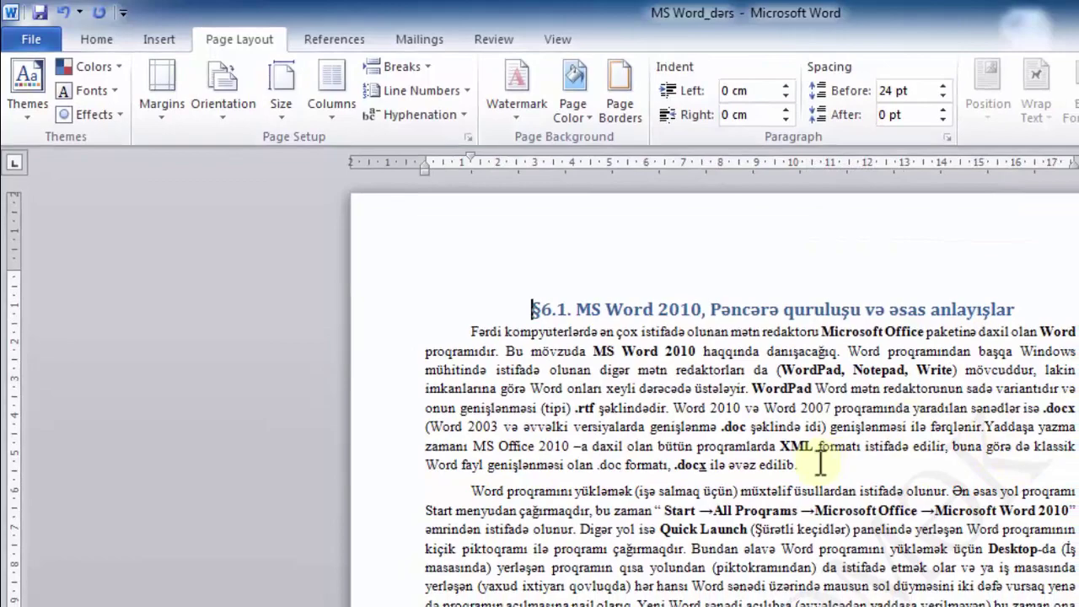
left_click_drag(767, 441, 447, 314)
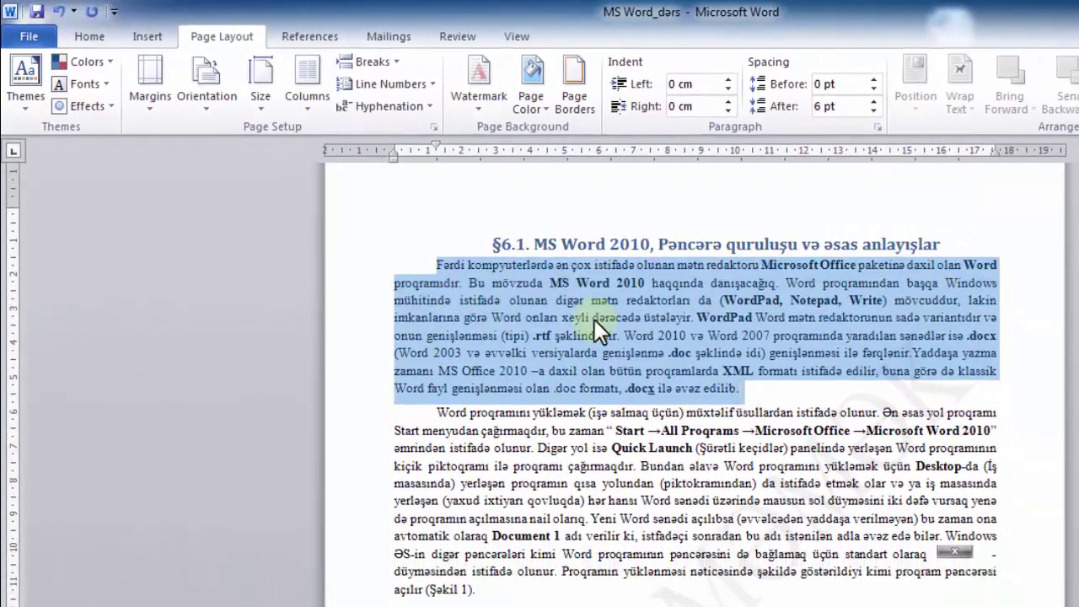
scroll(594, 319, "down", 1)
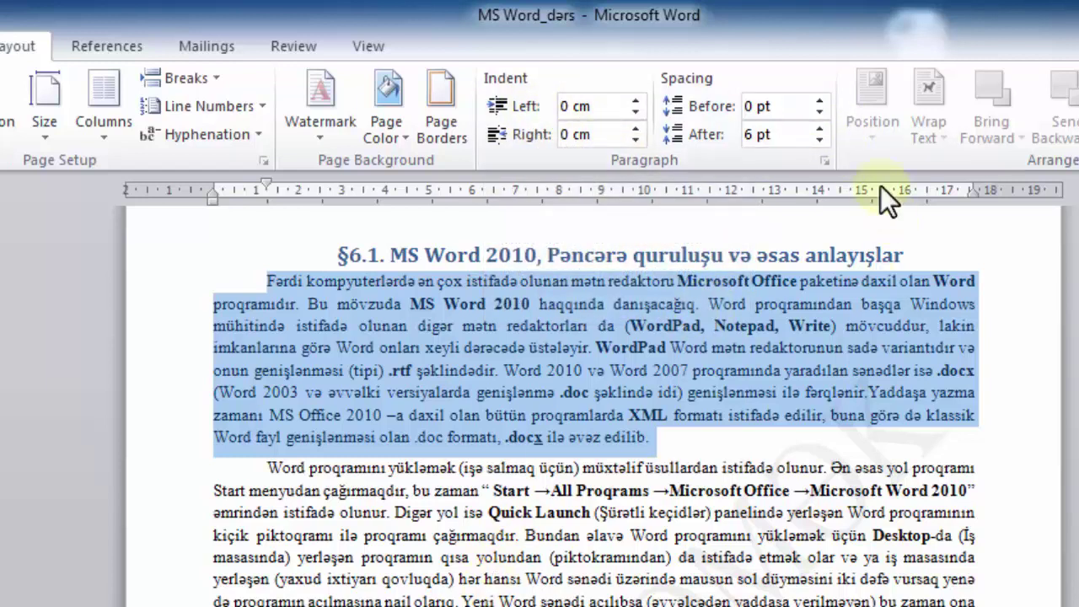
left_click(669, 438)
scroll(696, 439, "down", 2)
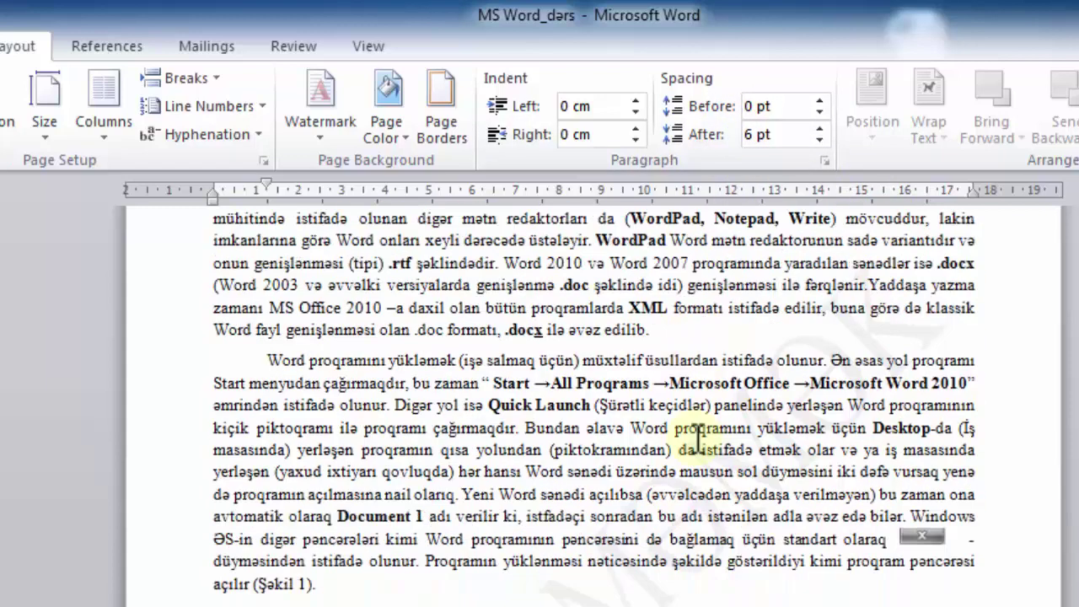
Step: Break the paragraph before 'Yeni Word sənədi açılıbsa' and select the paragraph above it
left_click(463, 497)
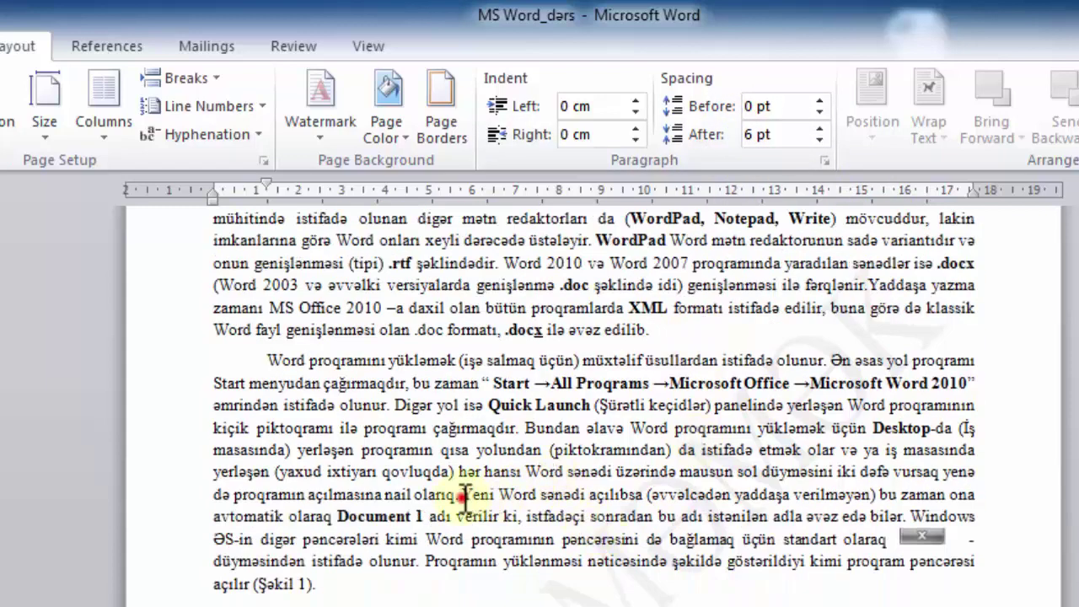
key("Return")
scroll(607, 375, "down", 2)
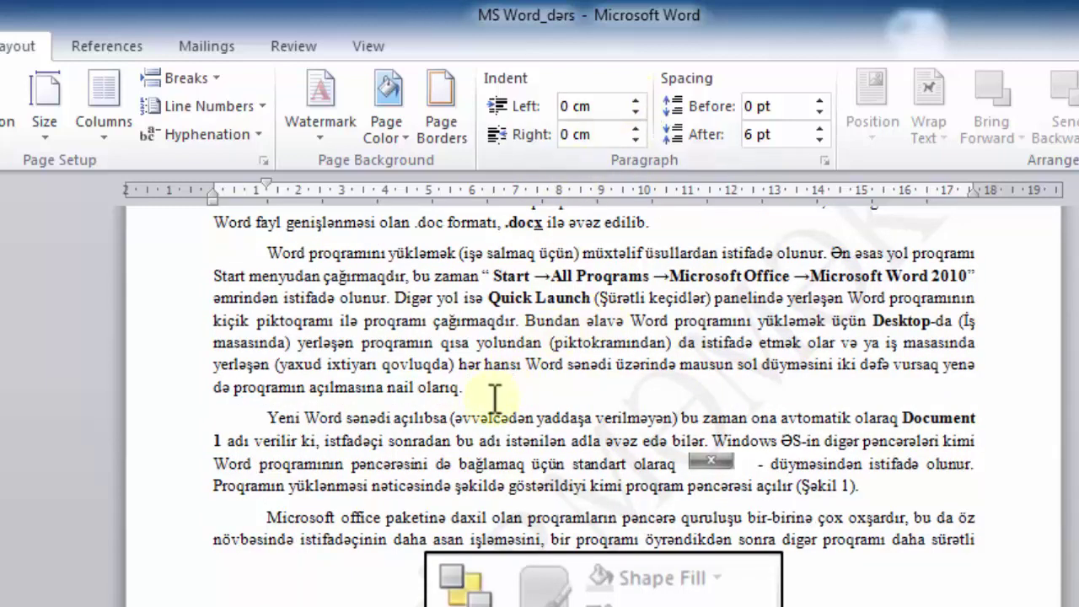
left_click_drag(472, 389, 268, 252)
scroll(362, 289, "up", 1)
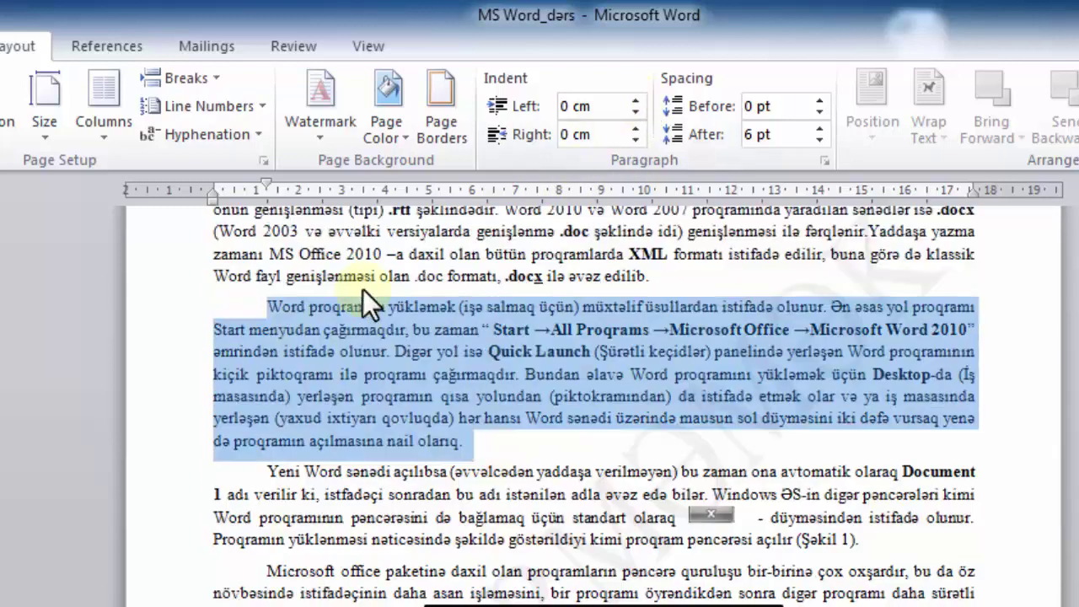
scroll(396, 245, "down", 1)
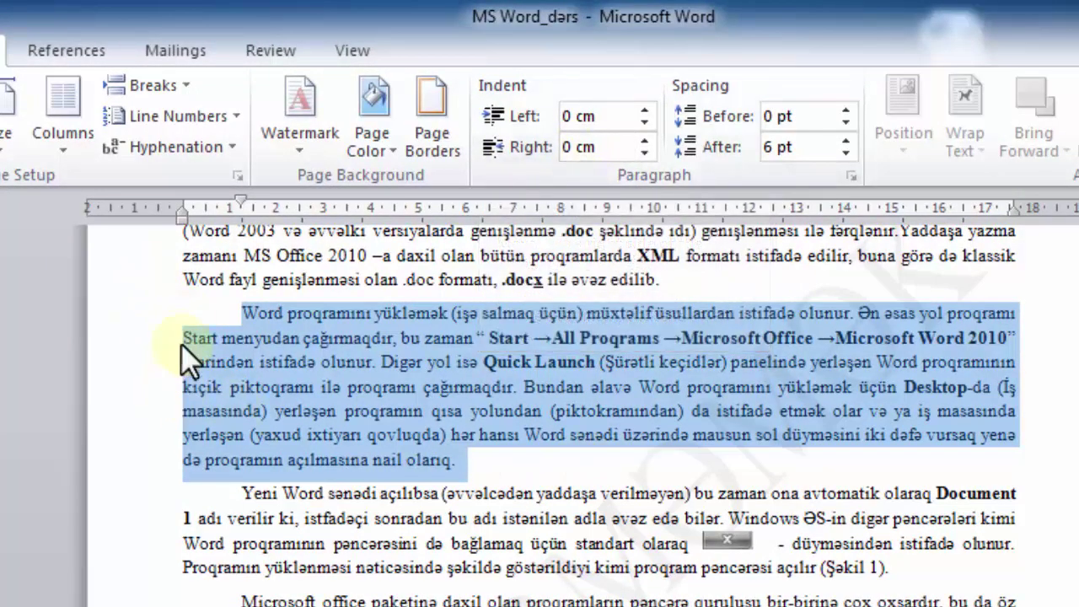
left_click(644, 108)
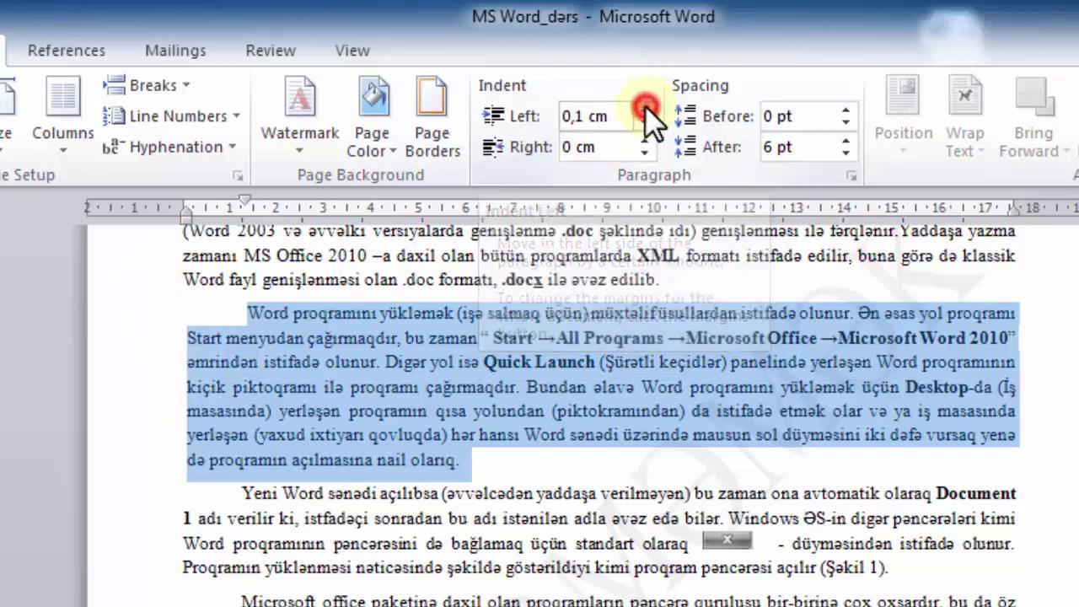
left_click(645, 107)
left_click(644, 108)
left_click(645, 108)
left_click(644, 108)
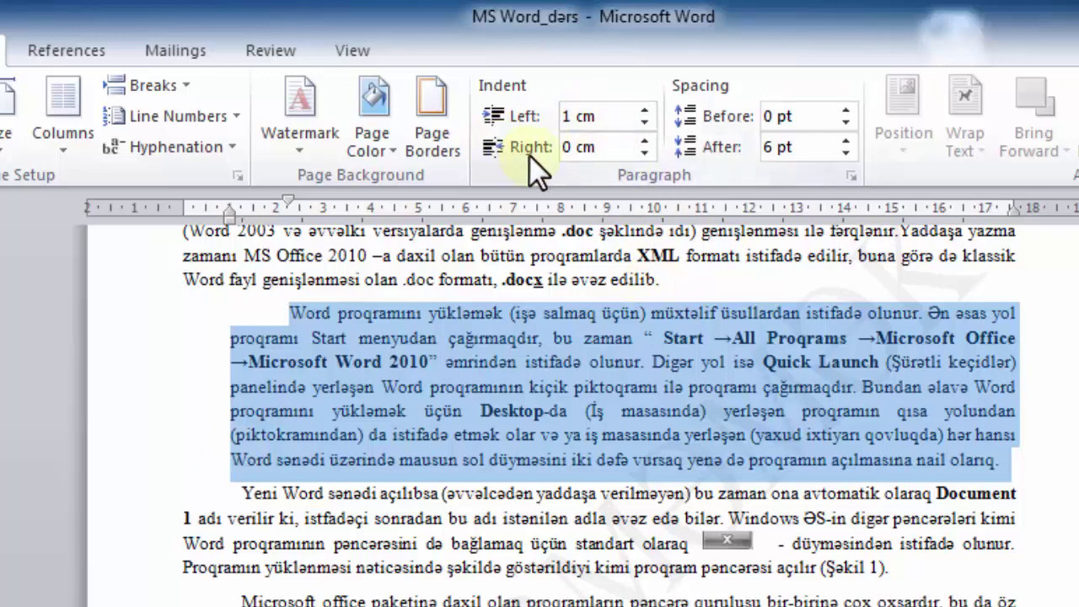
left_click(646, 141)
left_click(646, 141)
left_click(646, 141)
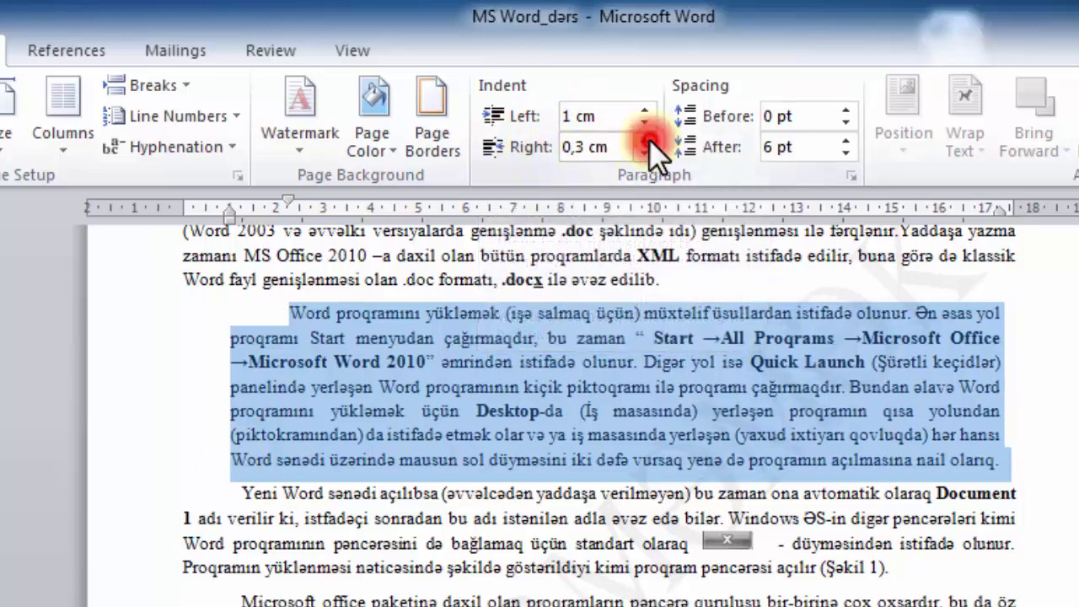
left_click(647, 141)
left_click(646, 140)
left_click(646, 140)
left_click(647, 141)
left_click(646, 141)
left_click(647, 141)
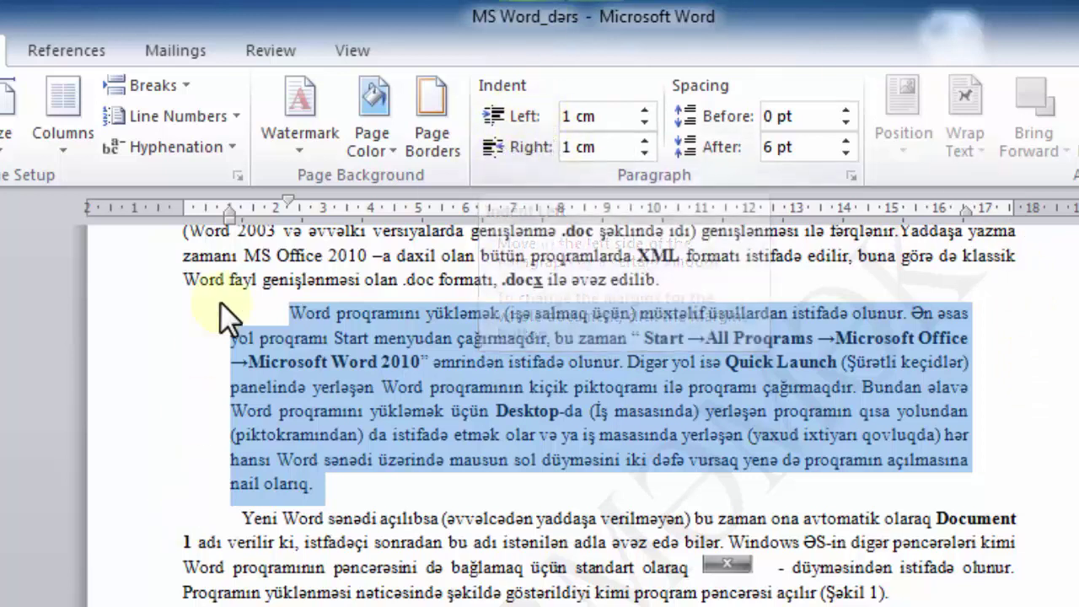
left_click(640, 124)
left_click(639, 123)
left_click(639, 123)
left_click(638, 123)
left_click(639, 123)
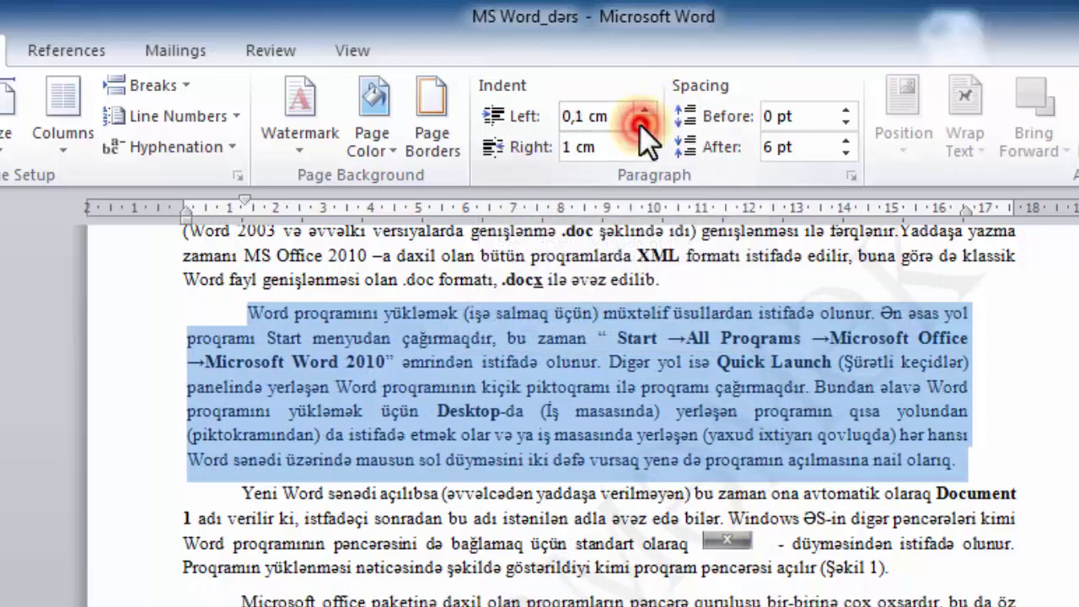
left_click(639, 123)
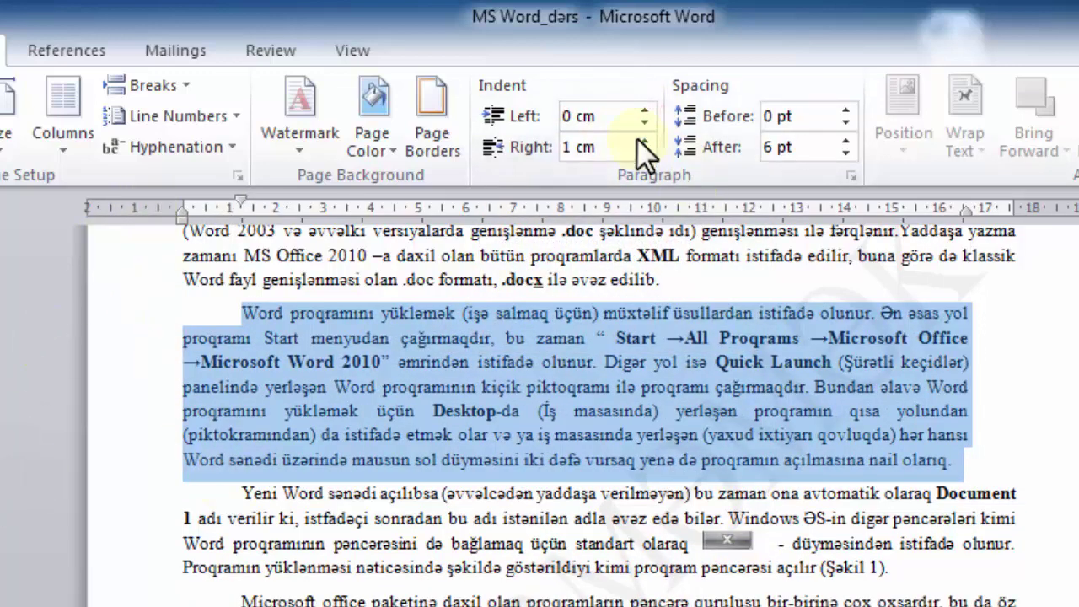
left_click(643, 153)
left_click(643, 152)
left_click(643, 152)
left_click(643, 151)
left_click(643, 151)
left_click(643, 152)
left_click(643, 151)
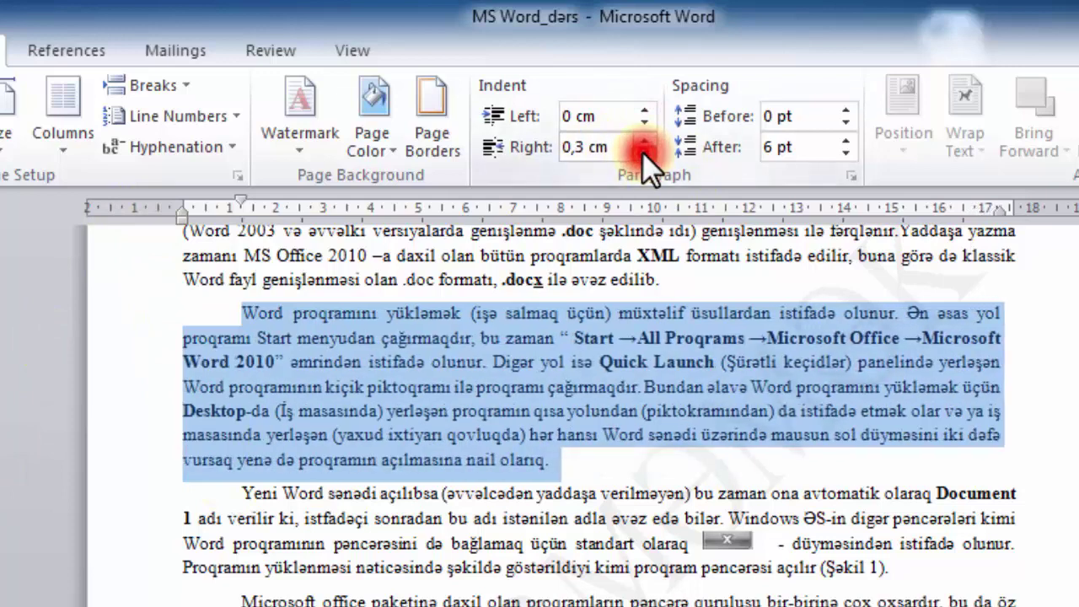
left_click(643, 152)
left_click(643, 151)
left_click(643, 152)
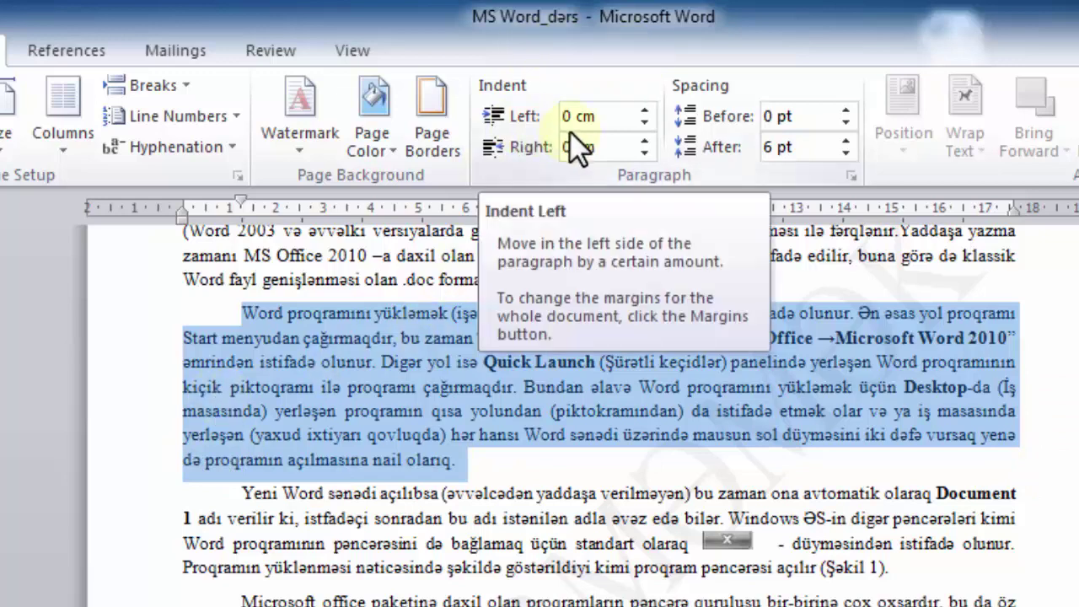
left_click(645, 121)
left_click(645, 120)
left_click(646, 120)
left_click(645, 120)
left_click(646, 119)
left_click(645, 119)
left_click(645, 119)
left_click(645, 119)
left_click(646, 119)
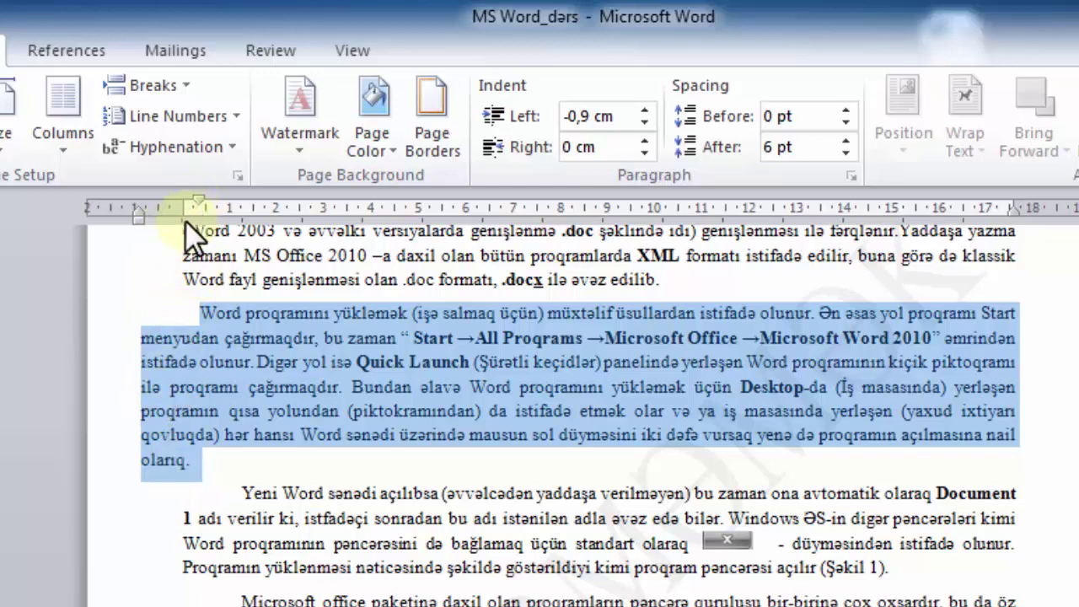
left_click(643, 153)
left_click(643, 153)
left_click(643, 154)
left_click(643, 153)
left_click(643, 154)
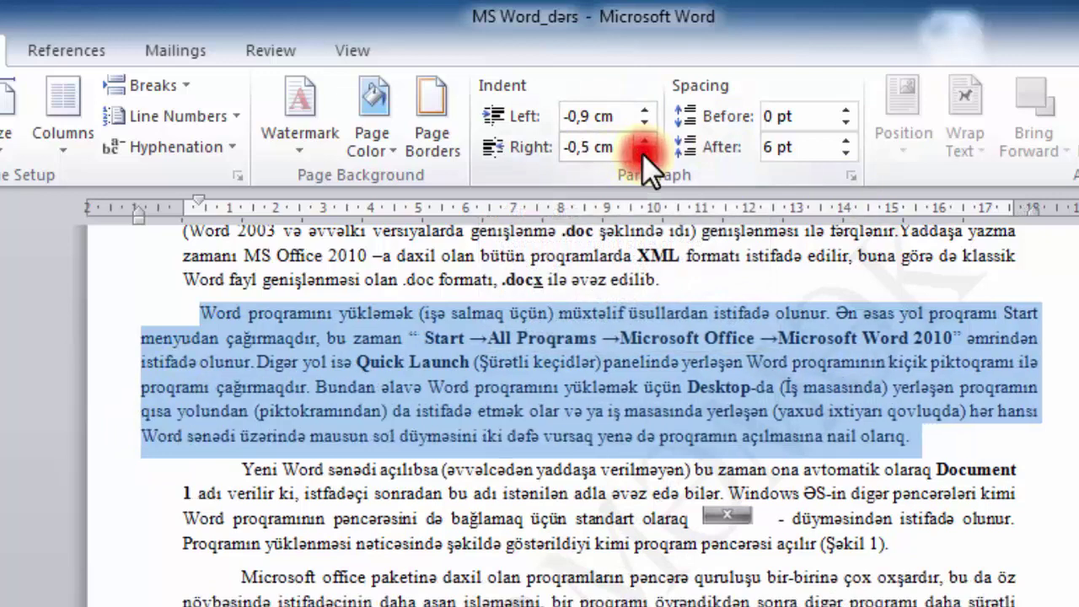
left_click(643, 153)
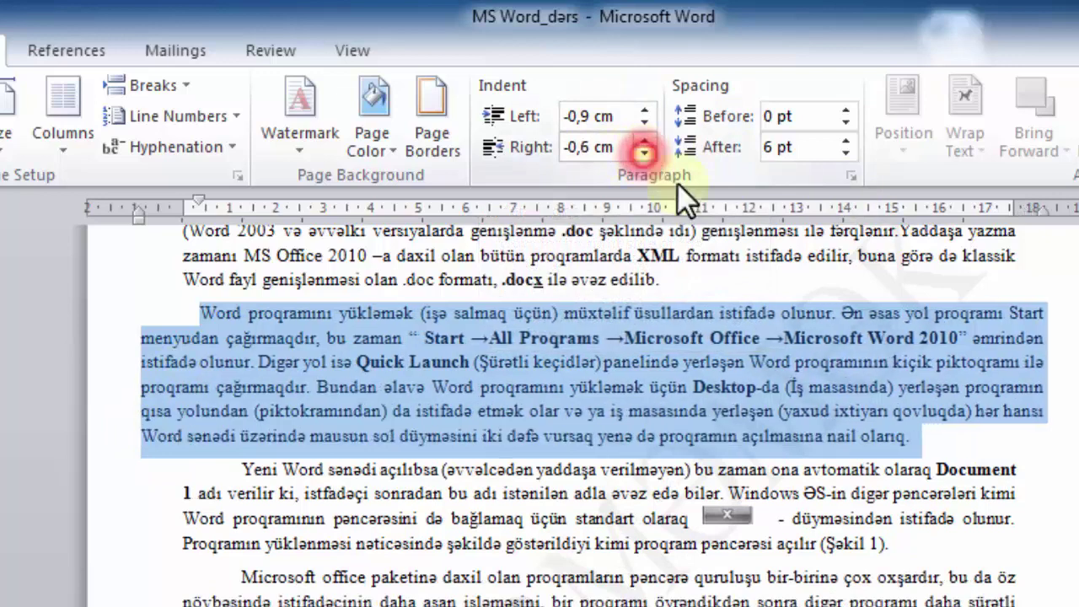
left_click(644, 122)
left_click(644, 121)
left_click(644, 122)
left_click(644, 122)
left_click(648, 110)
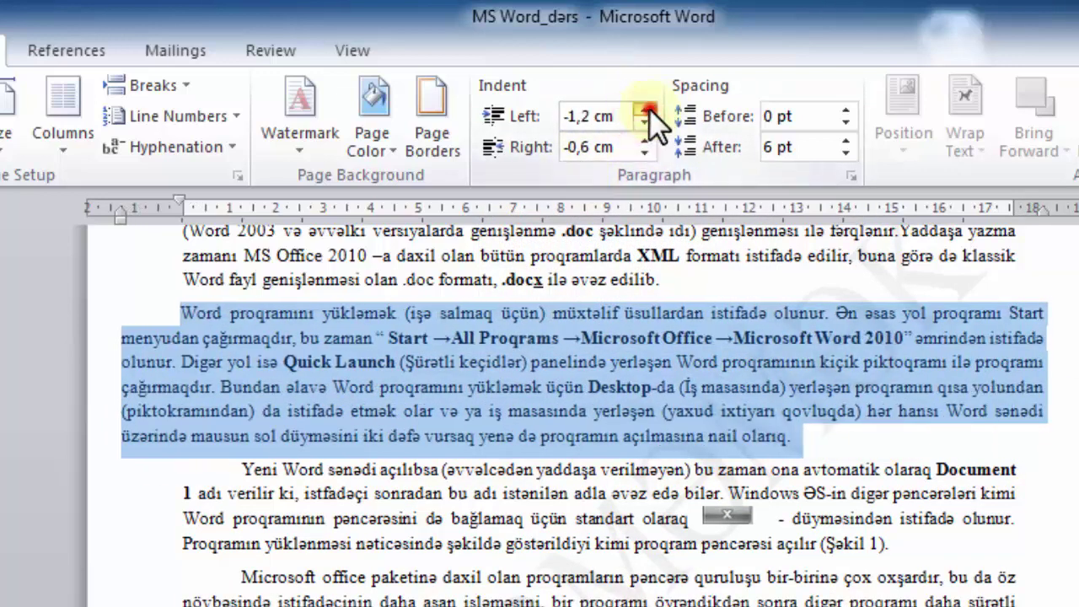
left_click(648, 109)
left_click(648, 108)
left_click(647, 107)
left_click(647, 106)
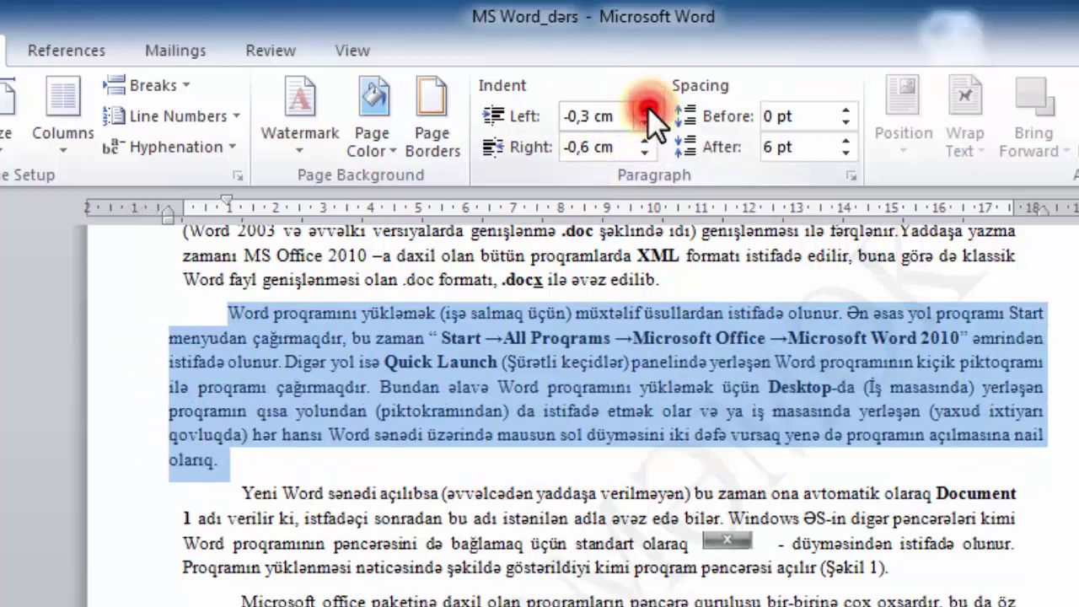
left_click(647, 106)
left_click(647, 107)
left_click(647, 106)
left_click(645, 141)
left_click(645, 142)
left_click(644, 141)
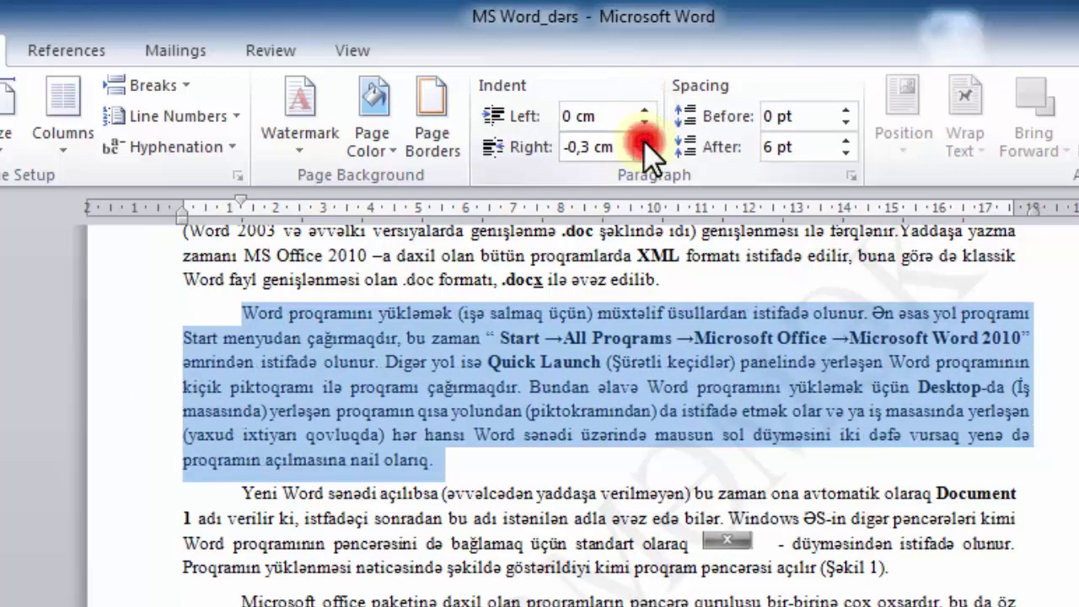
left_click(645, 141)
left_click(644, 141)
left_click(645, 141)
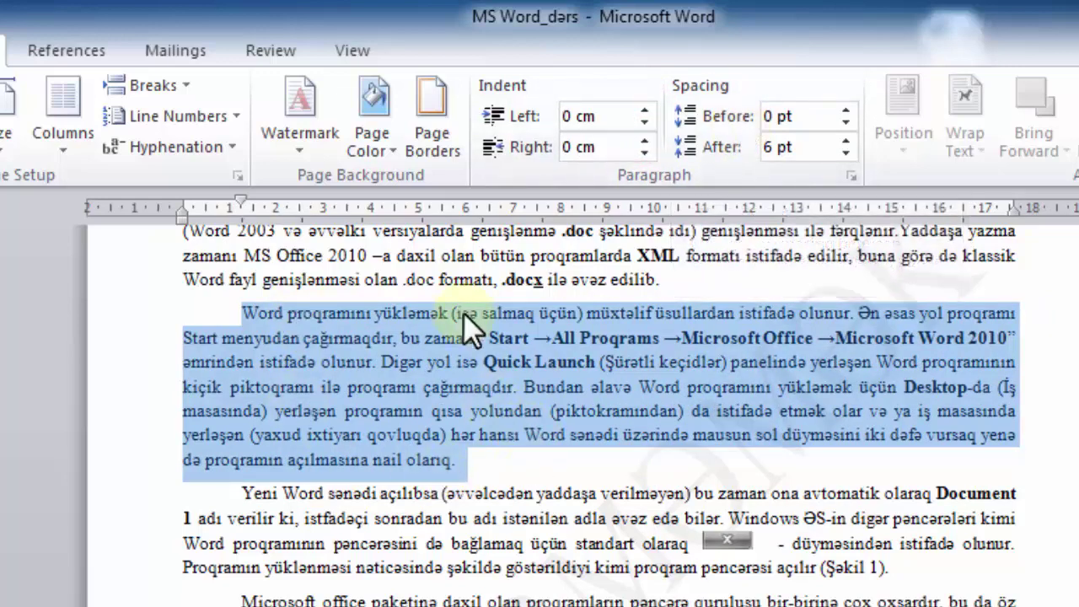
Step: Set the paragraph's Spacing Before to 6 pt after trying 30 pt
left_click(845, 110)
left_click(845, 109)
left_click(846, 109)
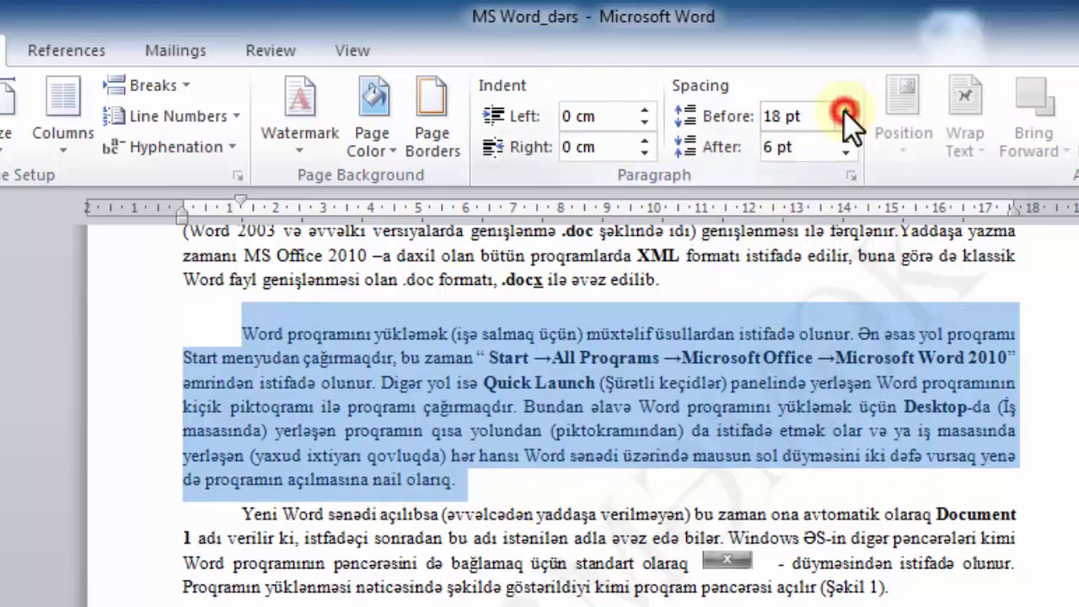
left_click(846, 110)
left_click(845, 109)
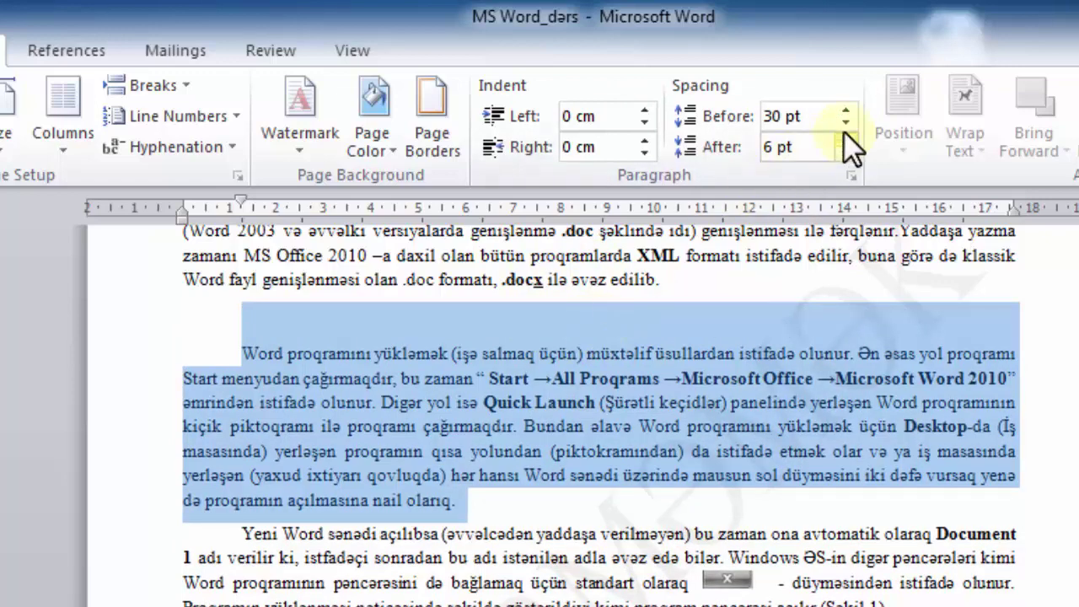
left_click(845, 123)
left_click(845, 123)
left_click(845, 123)
left_click(845, 123)
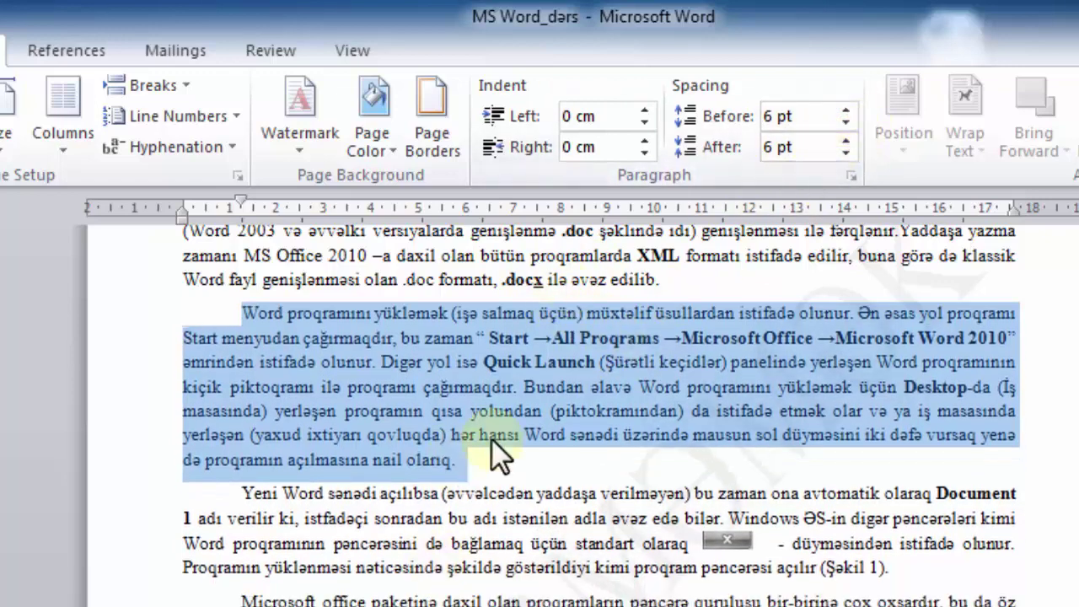
Step: Set the paragraph's Spacing After to 6 pt after trying 42 and 12 pt
left_click(843, 141)
left_click(843, 141)
left_click(843, 141)
left_click(843, 141)
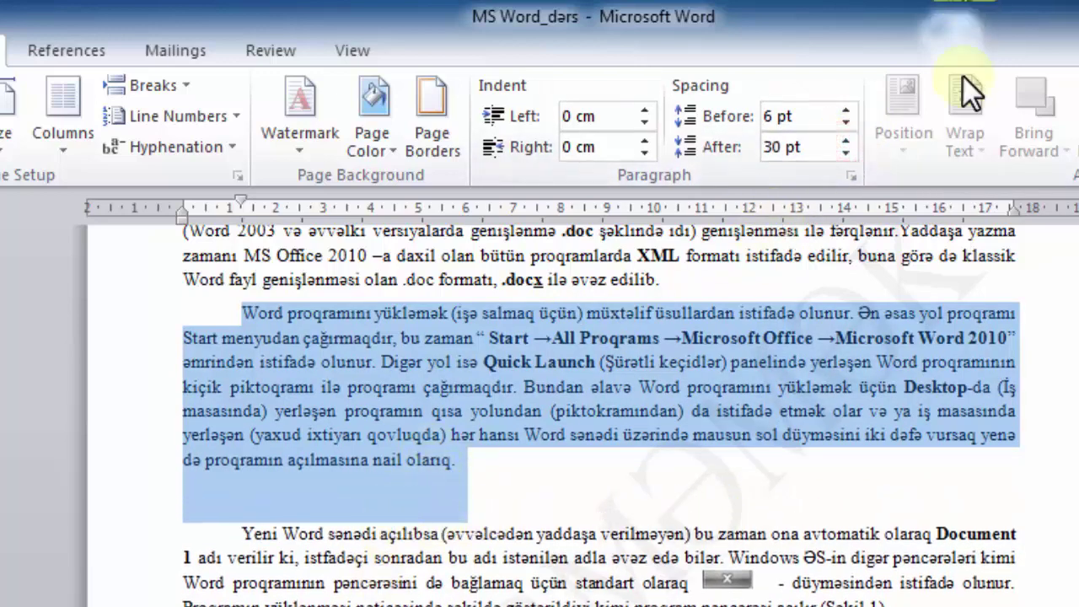
left_click(845, 140)
left_click(844, 140)
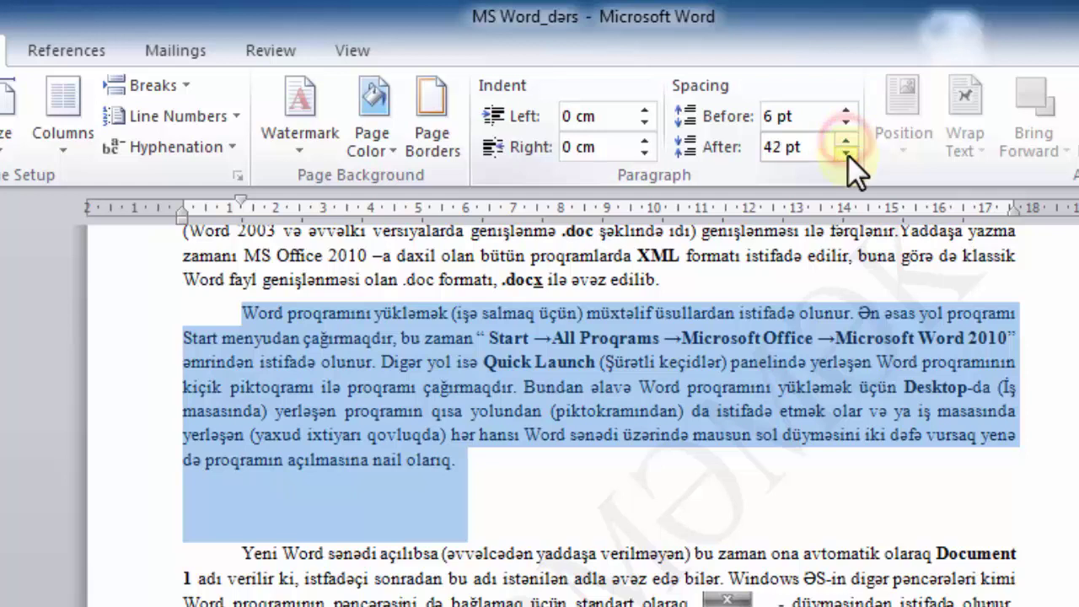
left_click(846, 155)
left_click(846, 155)
left_click(846, 155)
left_click(846, 155)
left_click(846, 155)
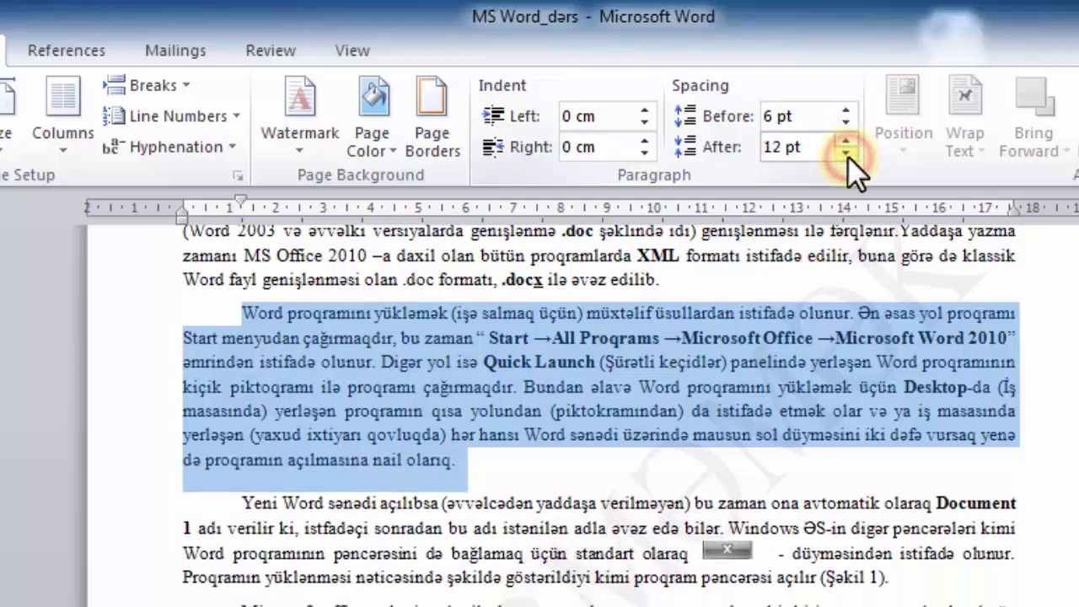
left_click(846, 155)
left_click(497, 465)
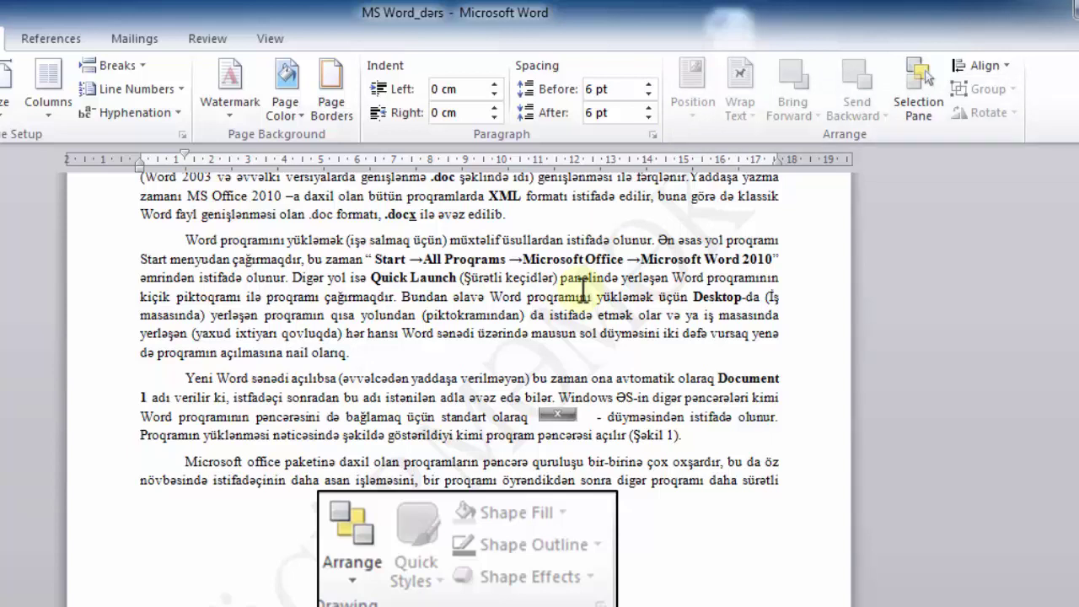
Step: Select the Drawing tools picture and zoom to Whole page (50%)
left_click(548, 562)
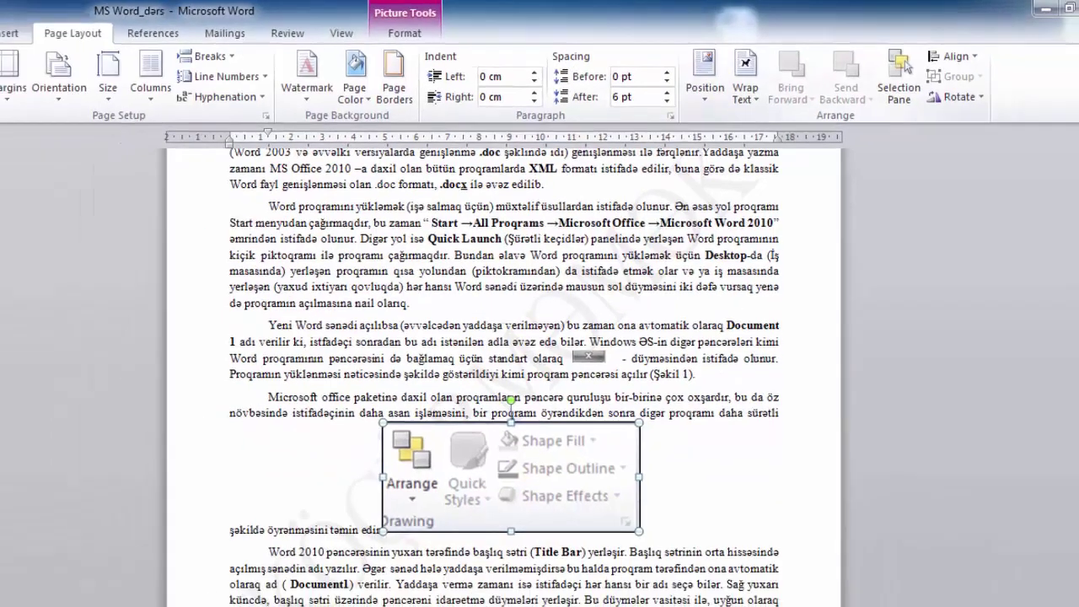
left_click(952, 567)
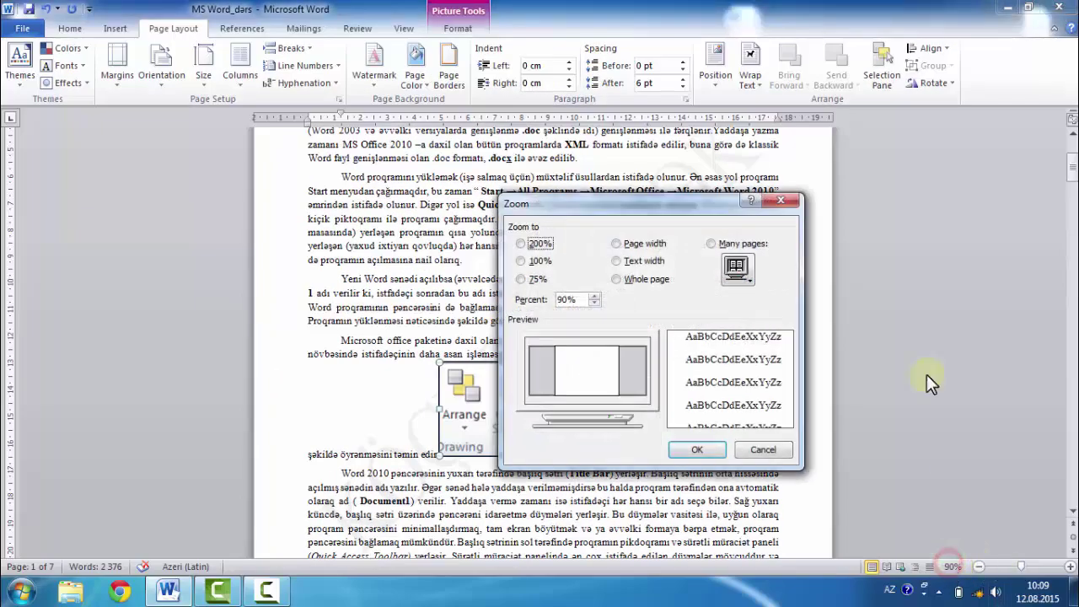
left_click(643, 278)
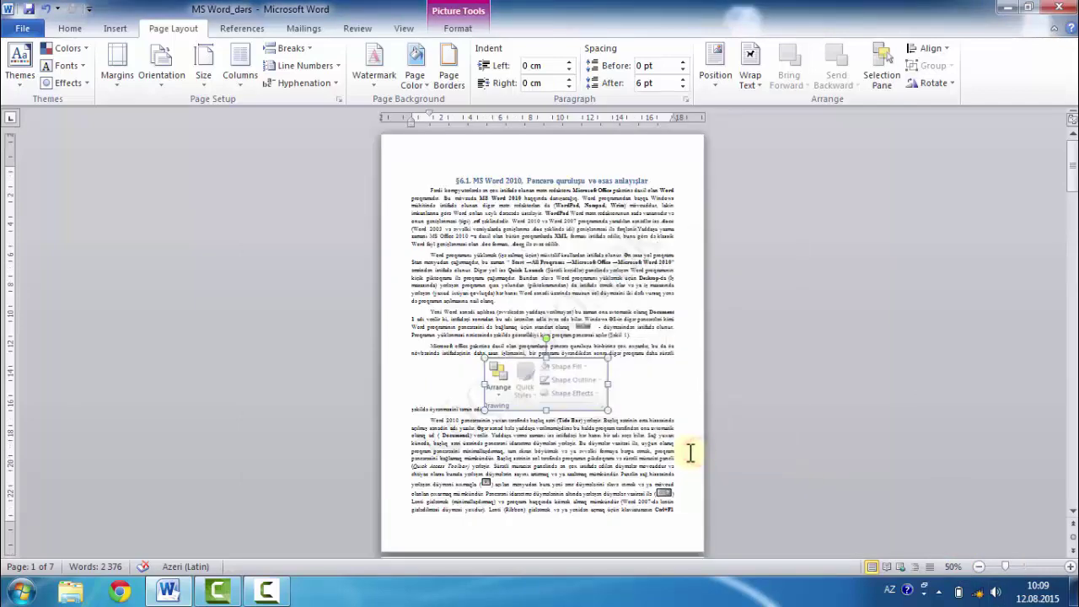
left_click(709, 80)
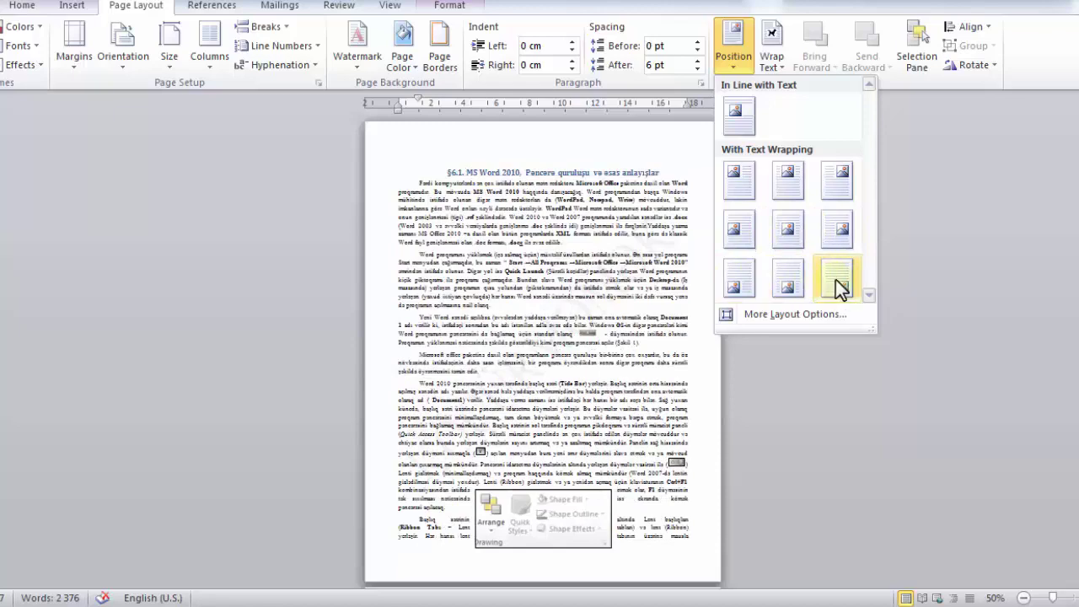
Step: Dismiss the Position gallery, bring the picture to mid-view, and show the Wrap Text choices
left_click(569, 337)
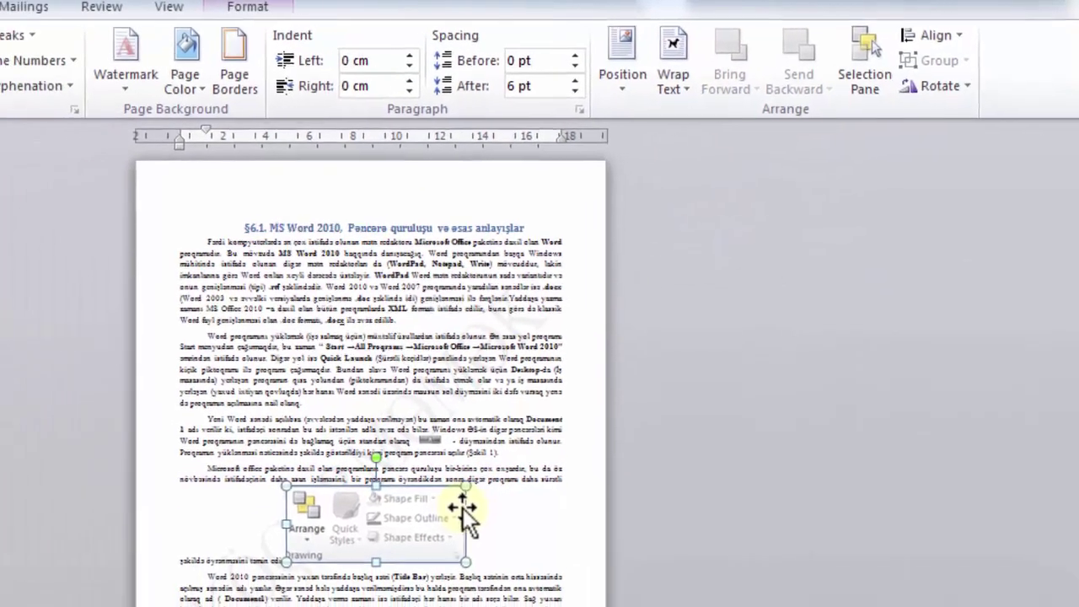
scroll(462, 505, "down", 2)
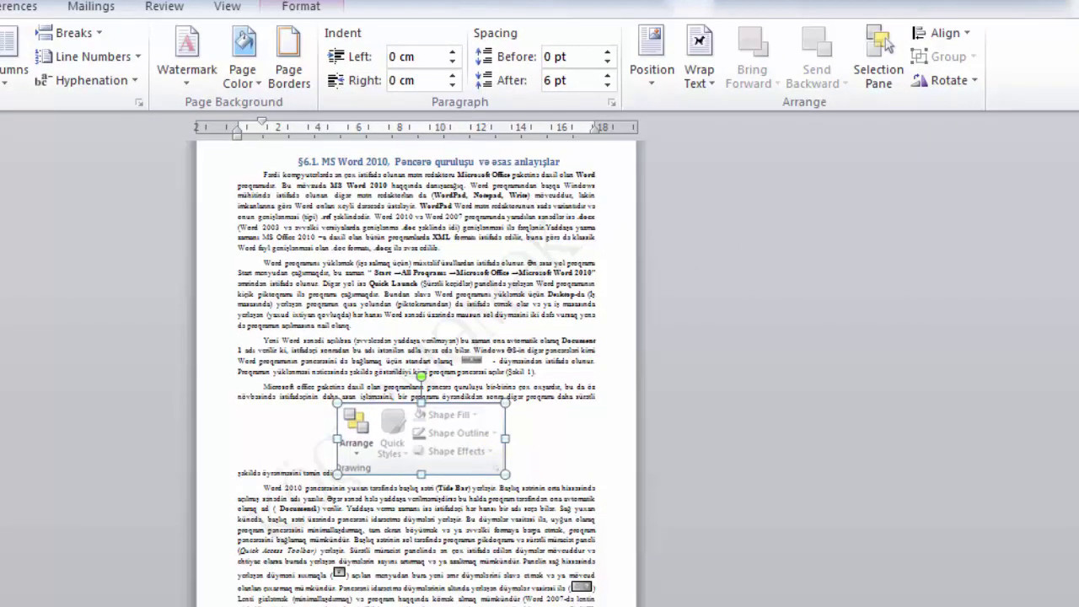
scroll(422, 438, "up", 7, "ctrl")
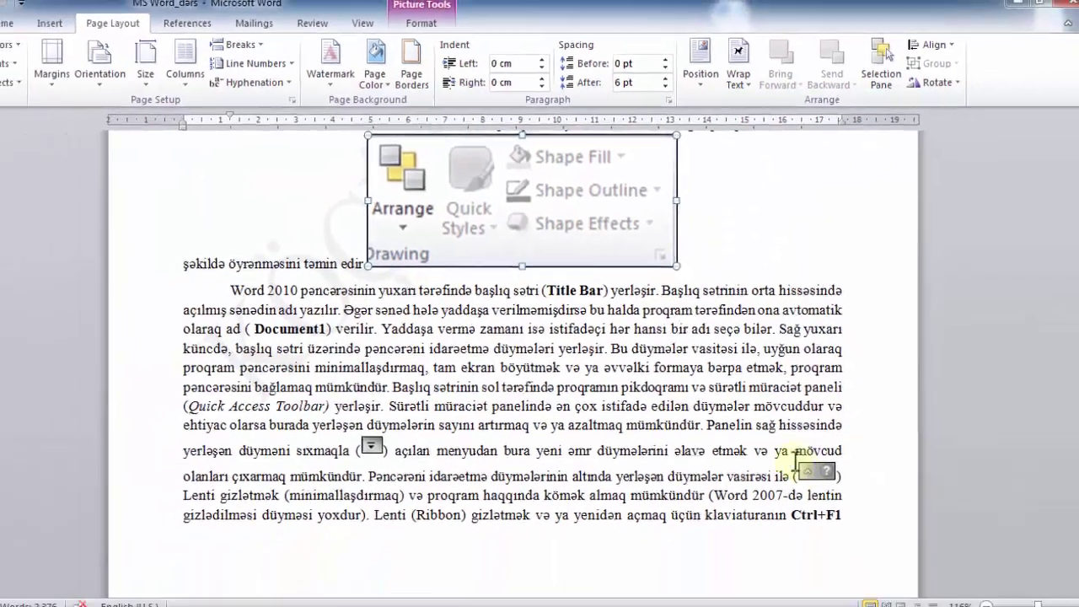
scroll(649, 311, "up", 3)
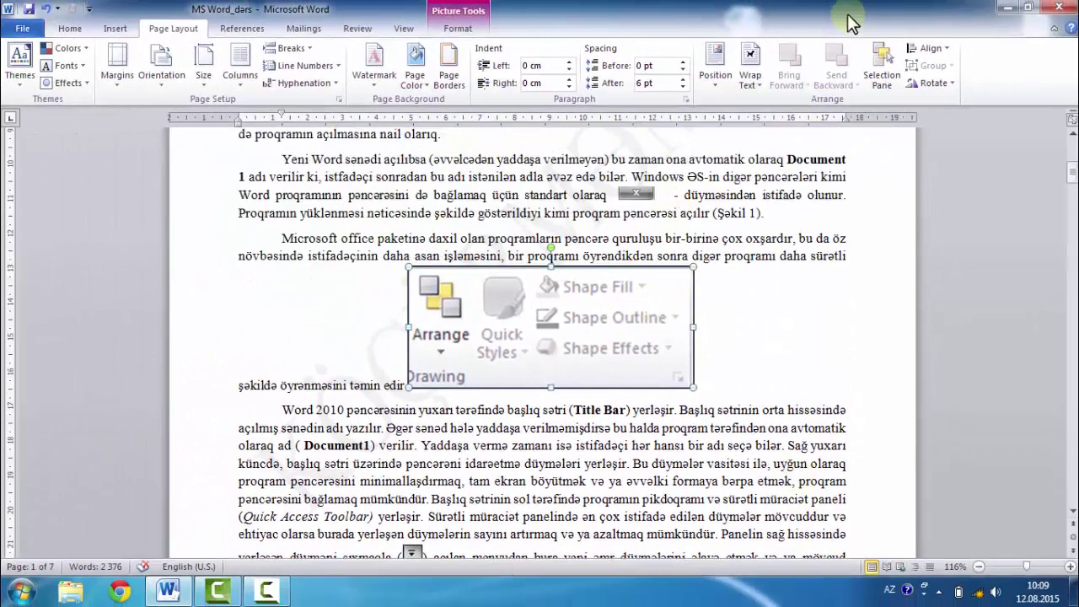
scroll(857, 376, "up", 1)
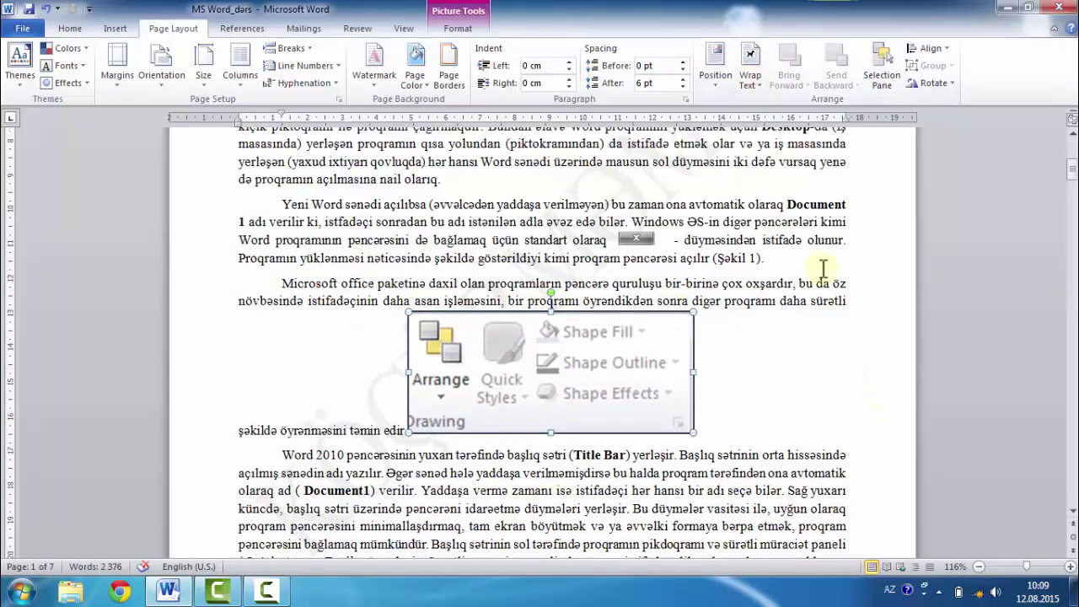
left_click(761, 82)
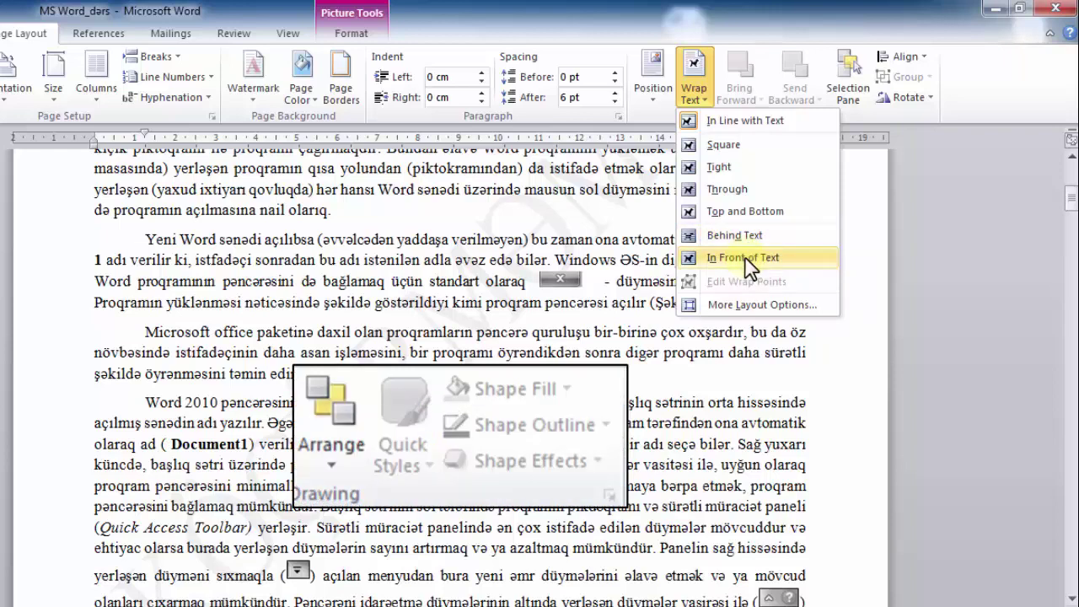
left_click(723, 390)
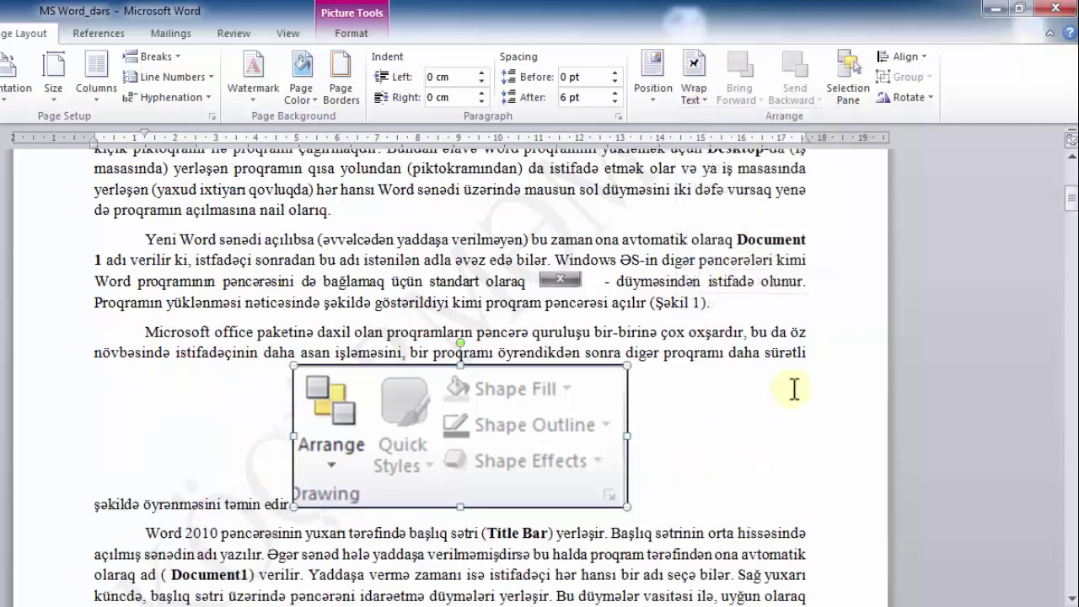
left_click(667, 465)
left_click(538, 428)
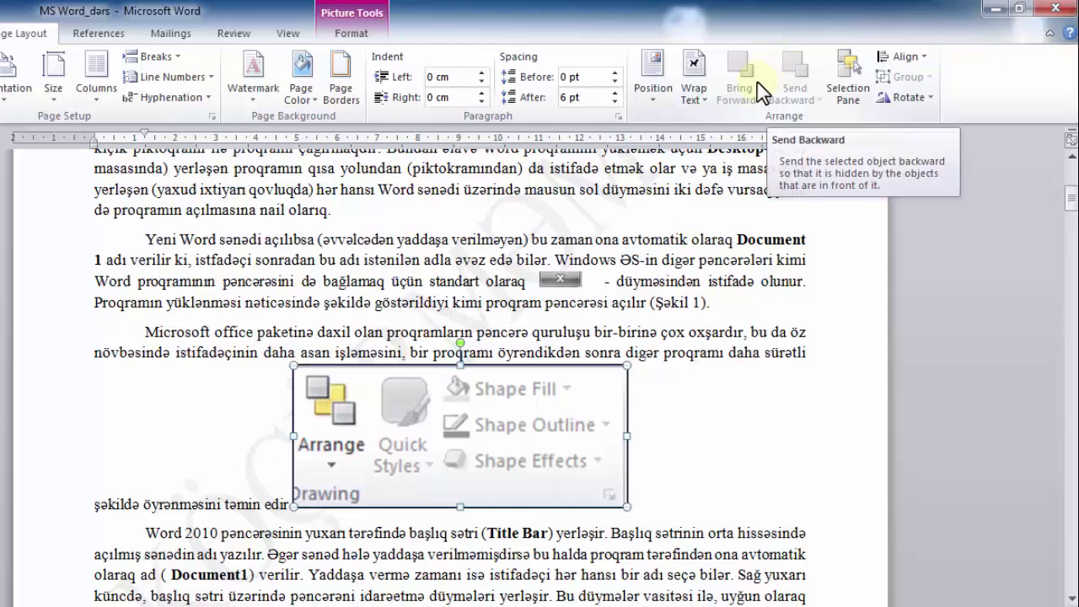
left_click(846, 107)
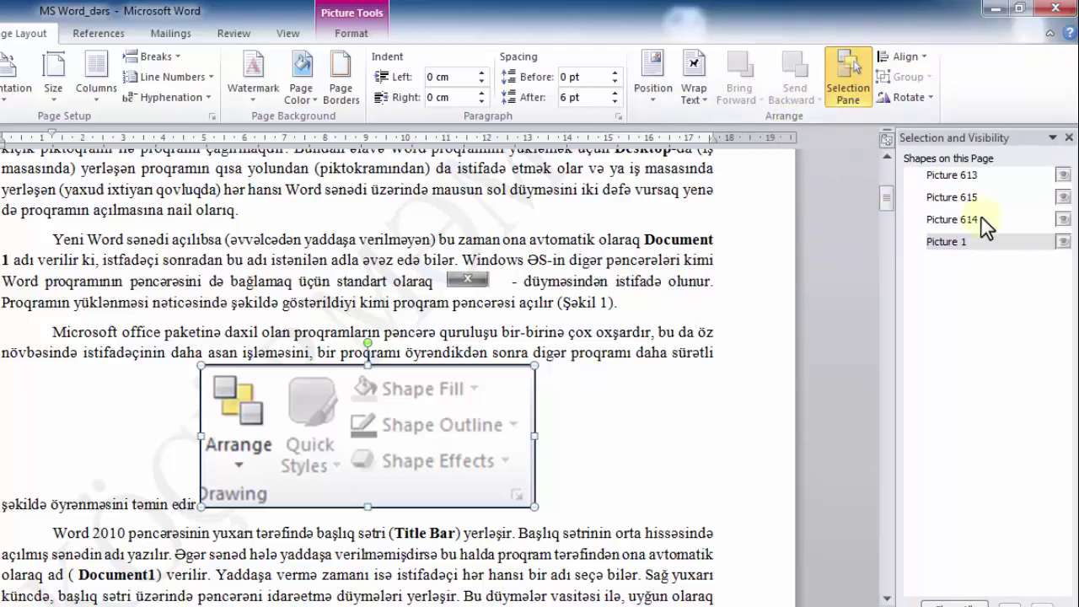
left_click(1067, 136)
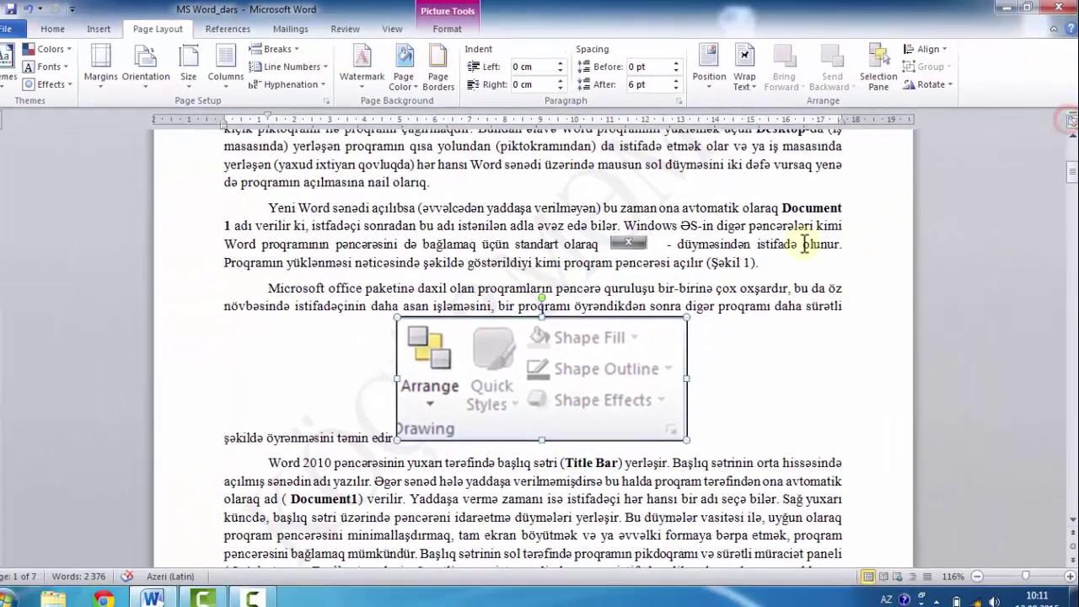
Step: Deselect the picture and show the Align options in the Arrange group
left_click(355, 603)
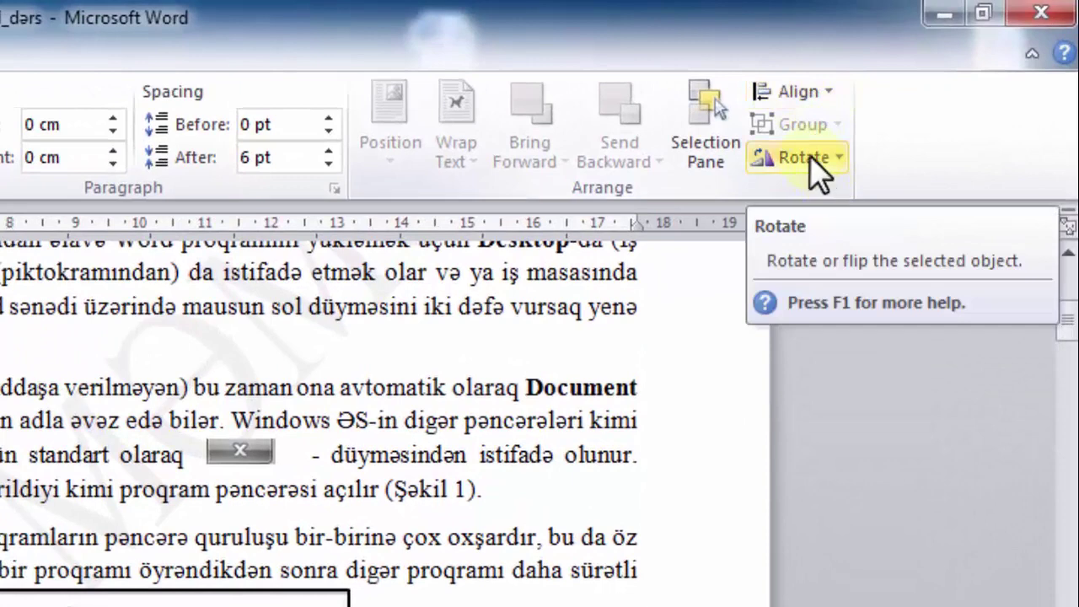
left_click(814, 94)
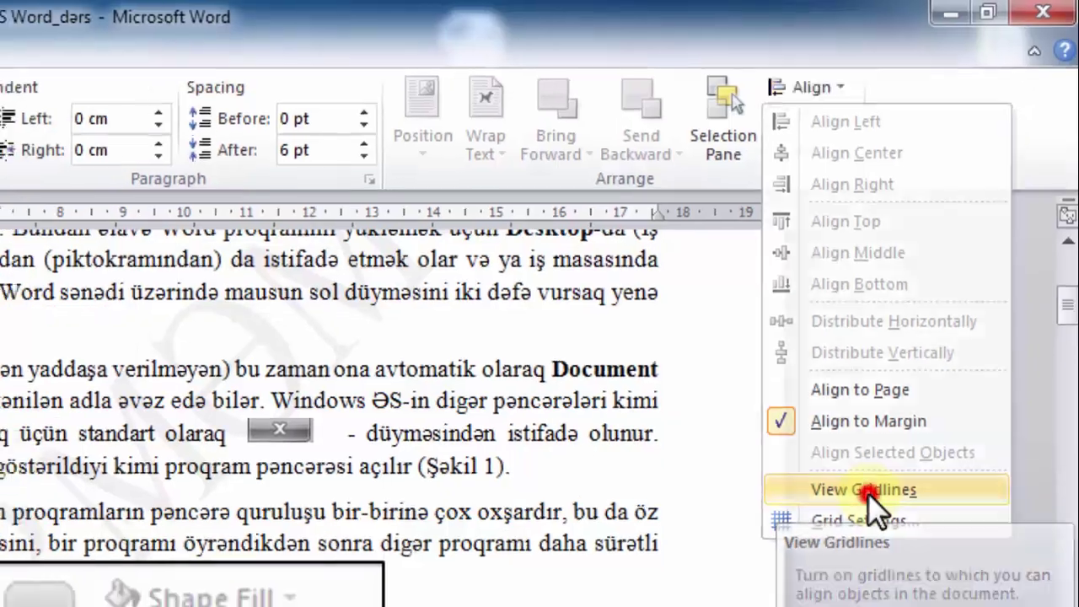
Step: Turn on View Gridlines and scroll through the pages to see the grid
left_click(858, 513)
scroll(455, 364, "up", 2)
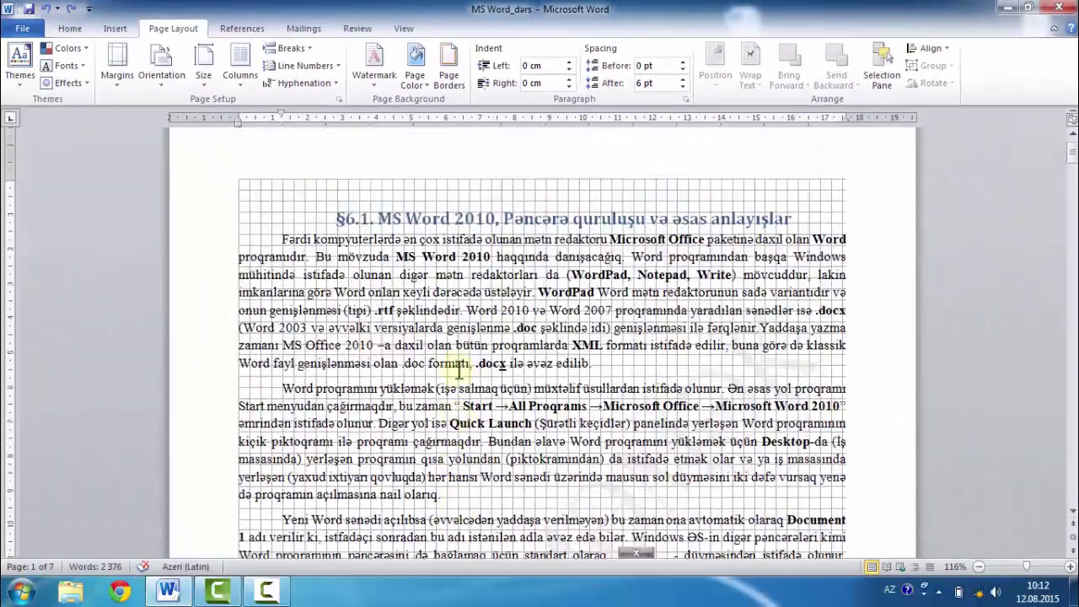
scroll(456, 371, "down", 5)
scroll(456, 371, "down", 10)
scroll(456, 375, "down", 5)
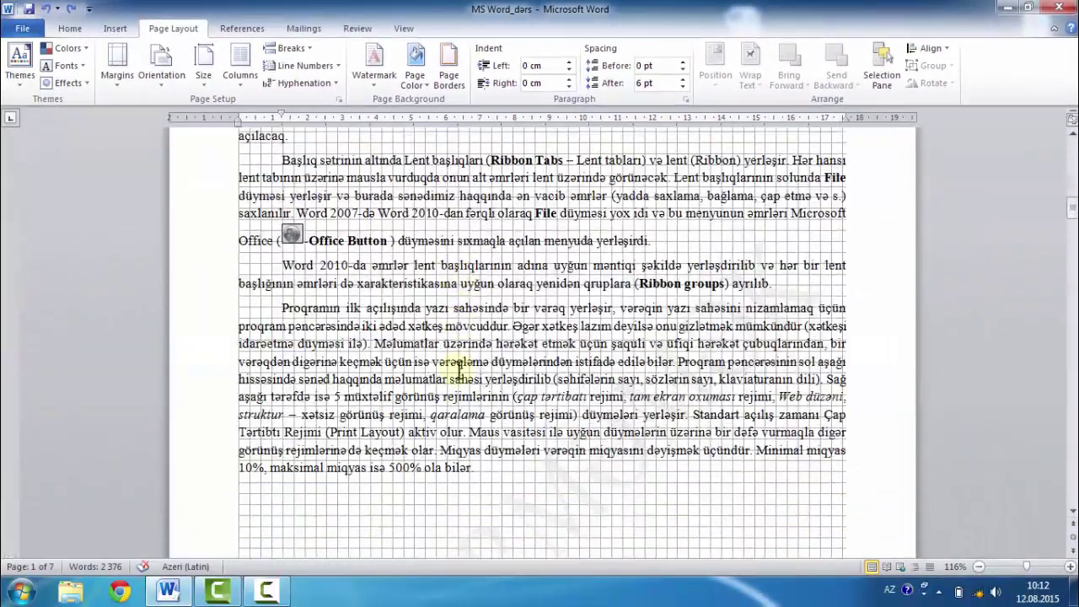
scroll(456, 375, "down", 5)
scroll(456, 375, "down", 5)
scroll(459, 371, "down", 5)
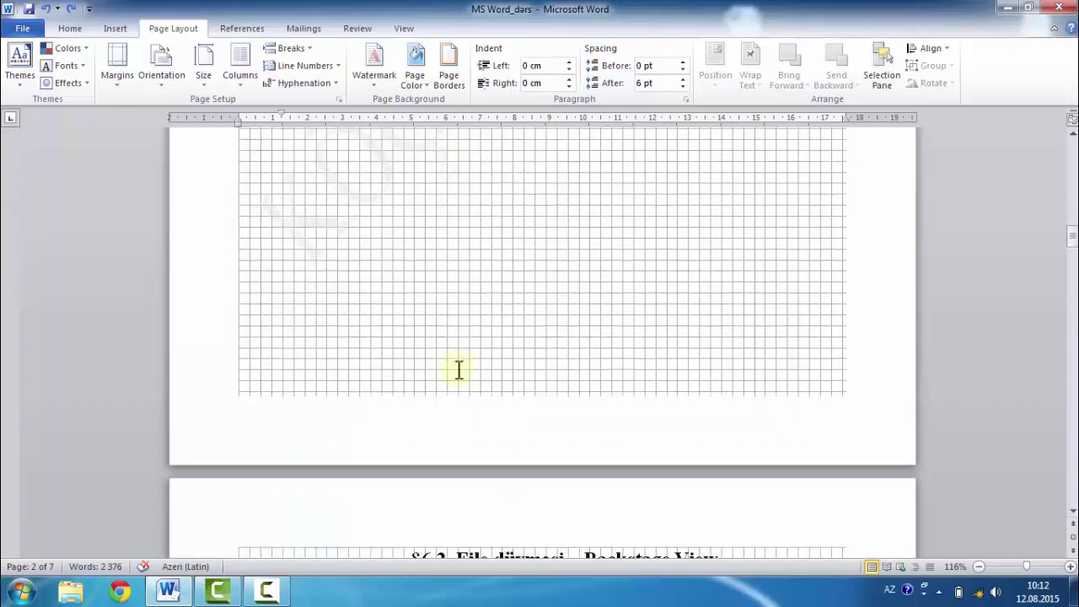
scroll(458, 371, "up", 5)
scroll(458, 371, "up", 5)
scroll(459, 371, "up", 5)
scroll(458, 370, "up", 5)
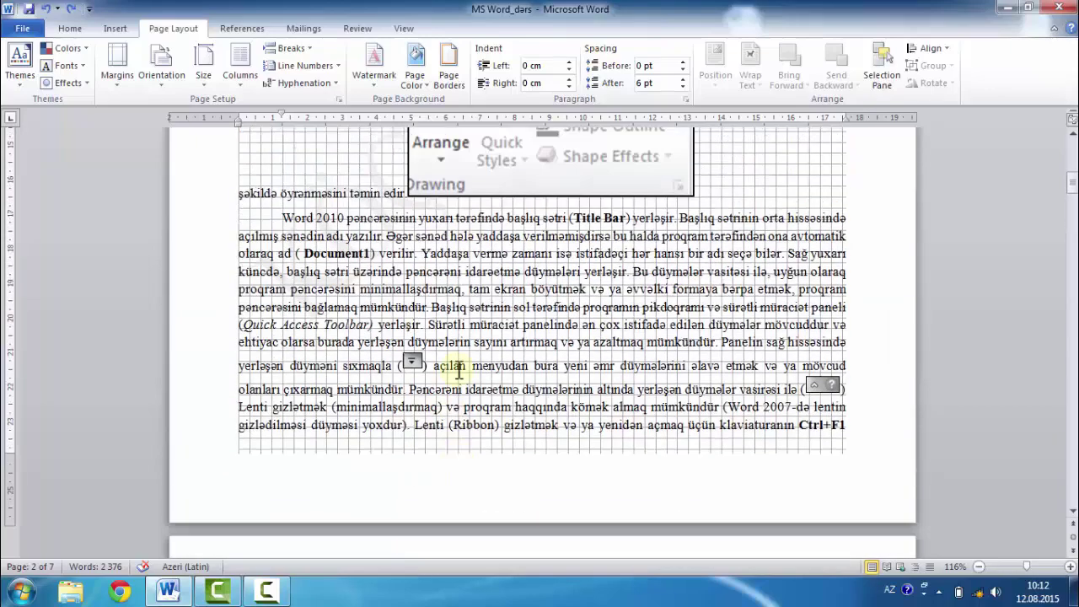
scroll(458, 371, "up", 3)
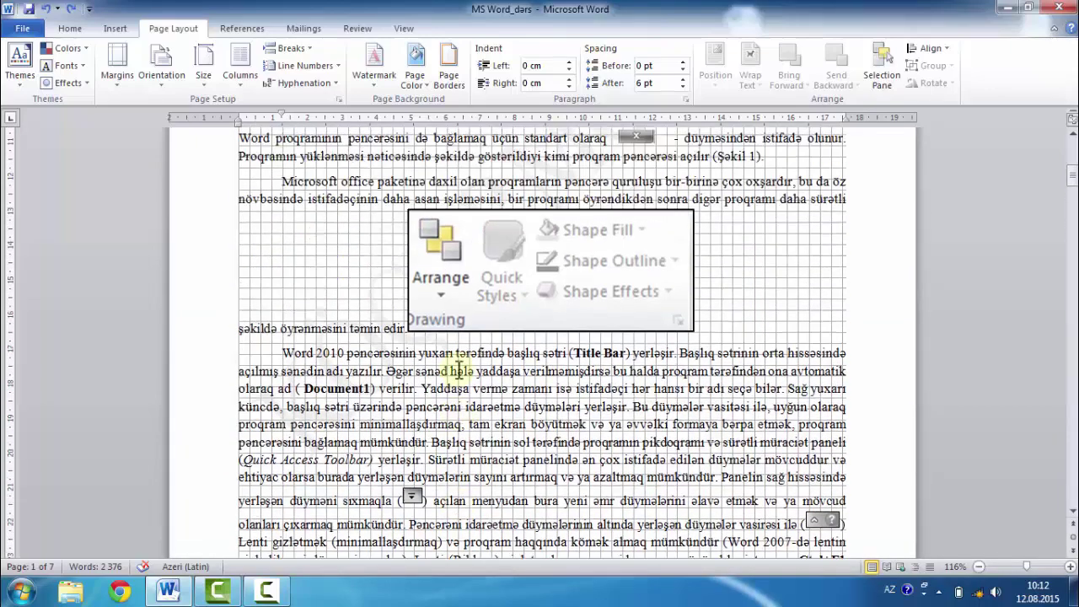
Step: Turn View Gridlines off again from the Align menu
left_click(928, 49)
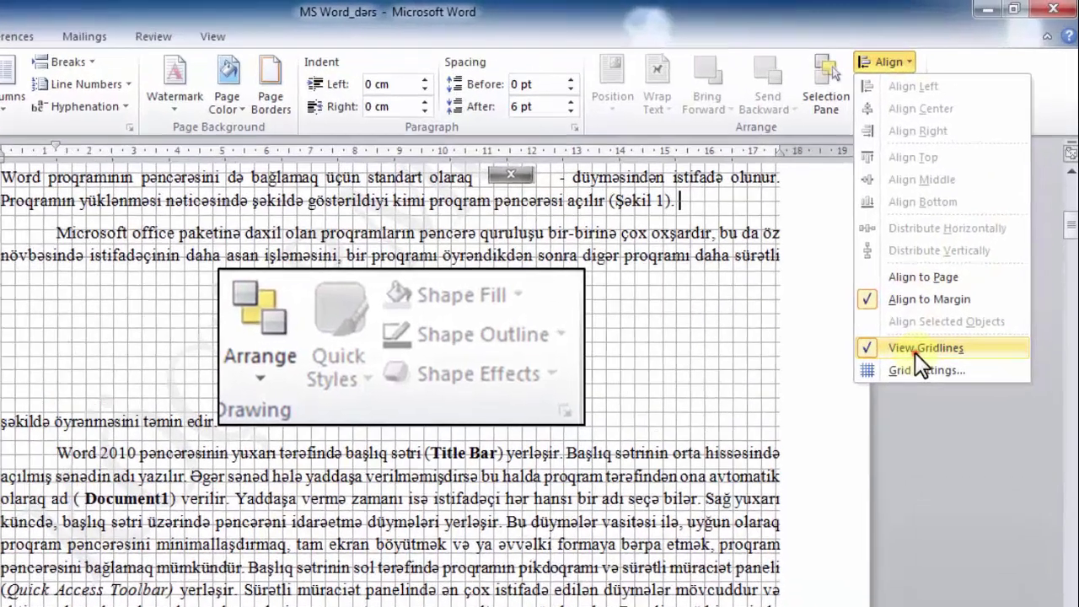
left_click(914, 349)
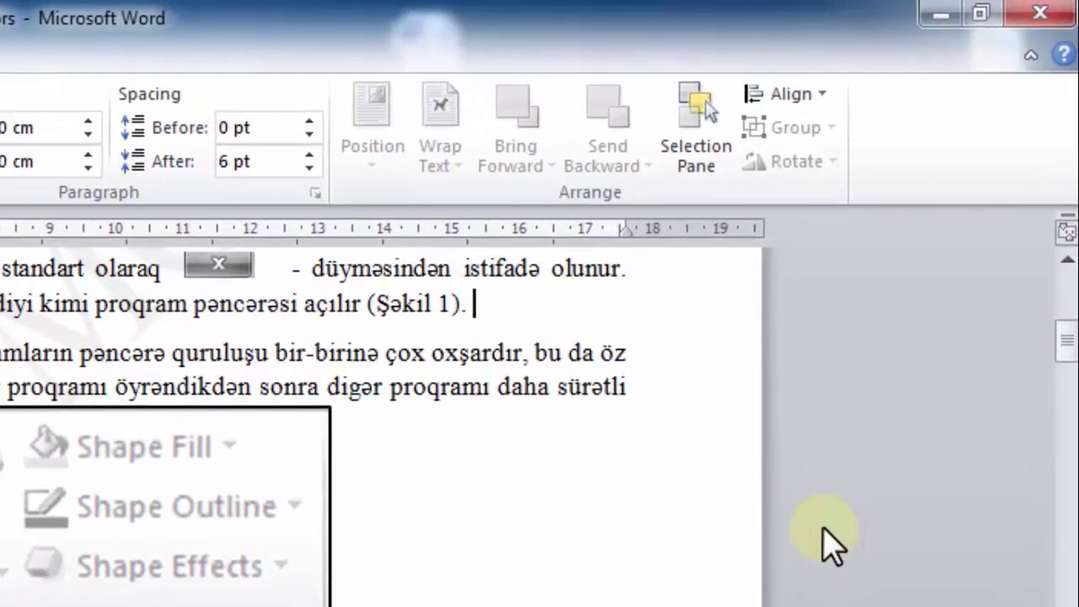
left_click(808, 129)
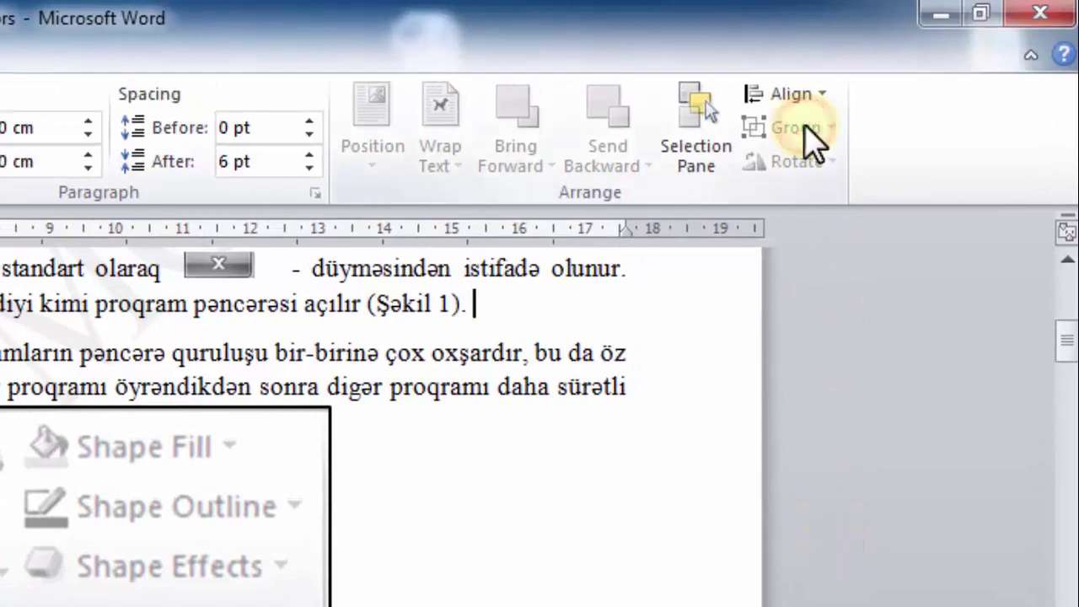
scroll(409, 602, "down", 5)
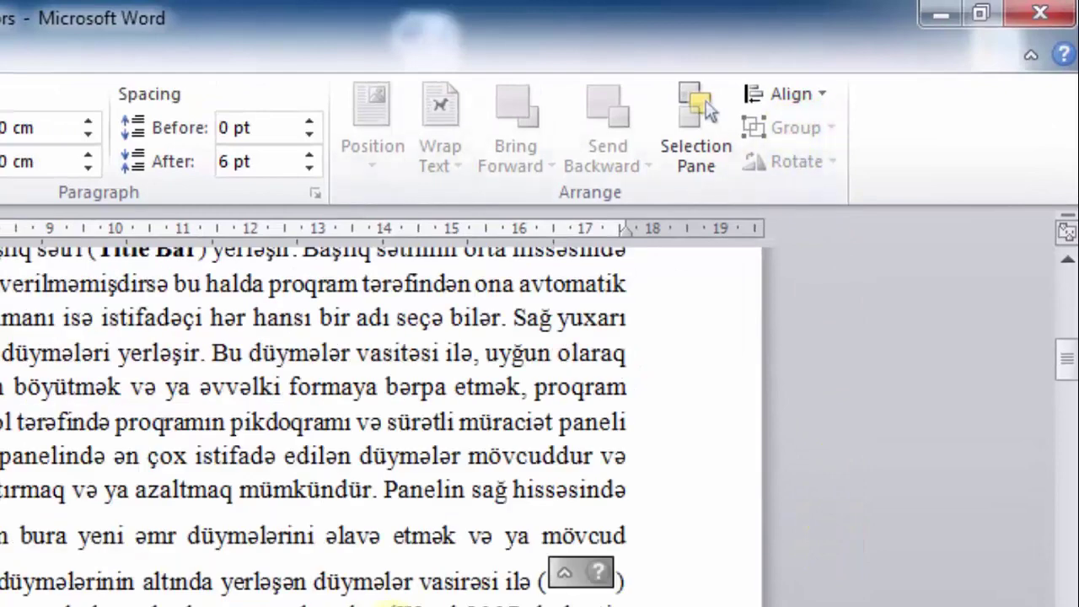
scroll(409, 601, "down", 5)
scroll(397, 603, "down", 5)
scroll(392, 603, "down", 5)
scroll(392, 603, "down", 5)
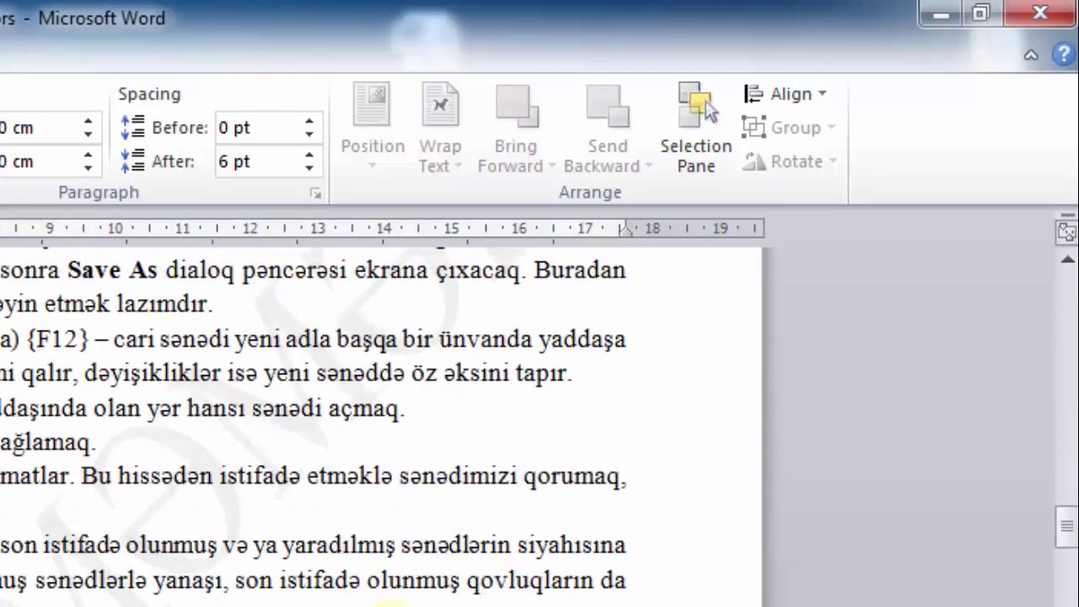
key("ctrl+p")
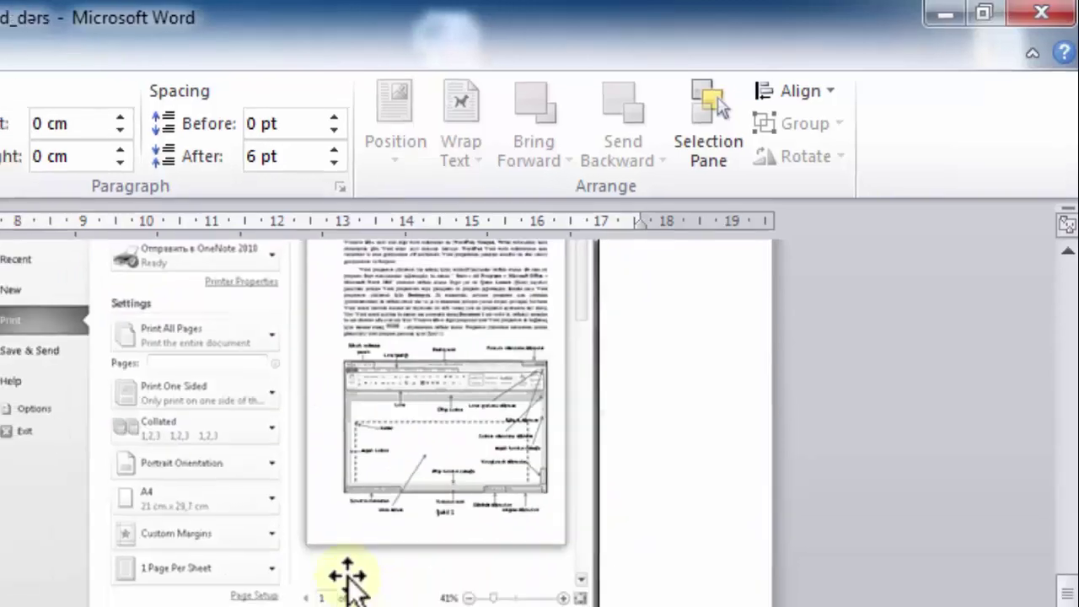
left_click(500, 412)
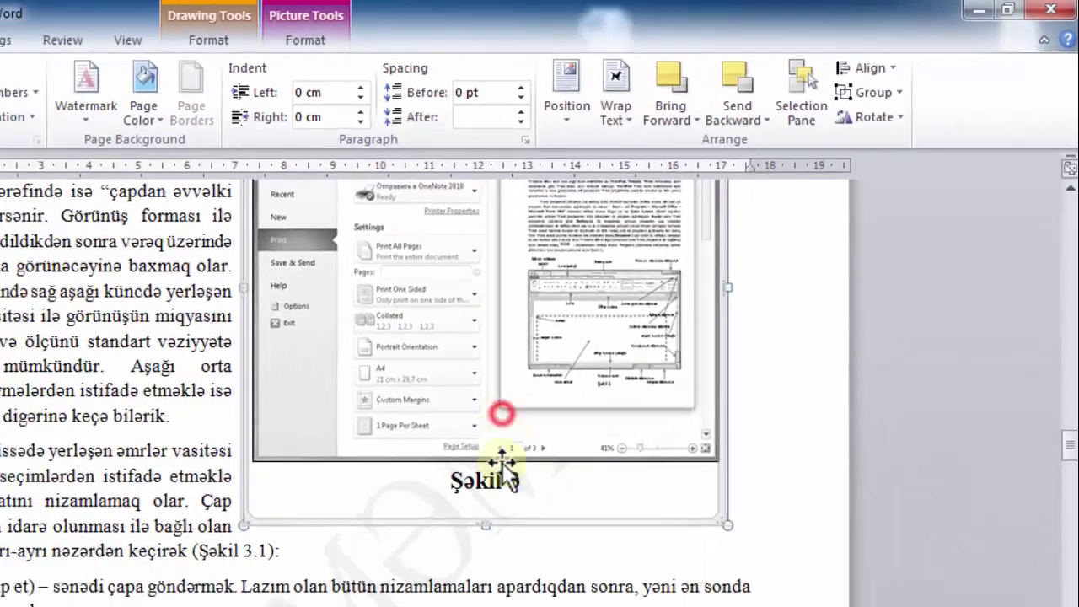
scroll(540, 337, "up", 15)
left_click(614, 229)
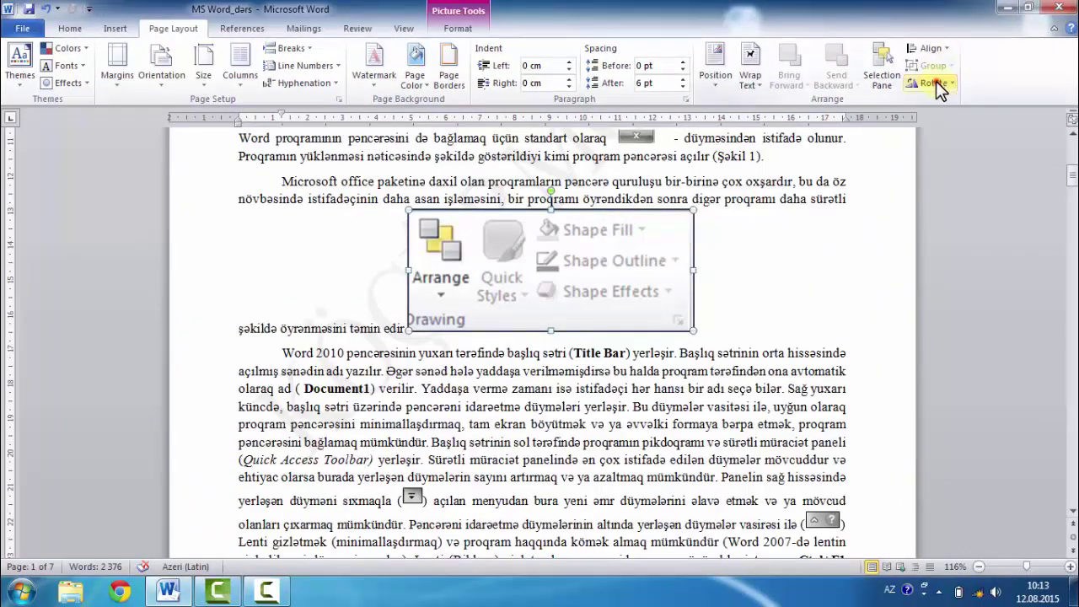
left_click(935, 83)
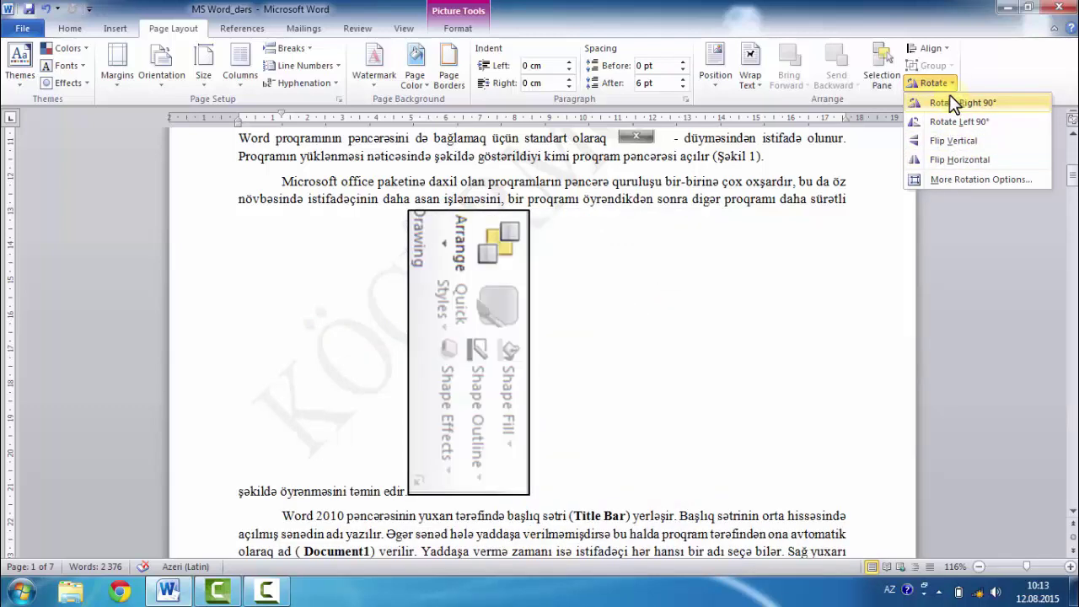
left_click(849, 201)
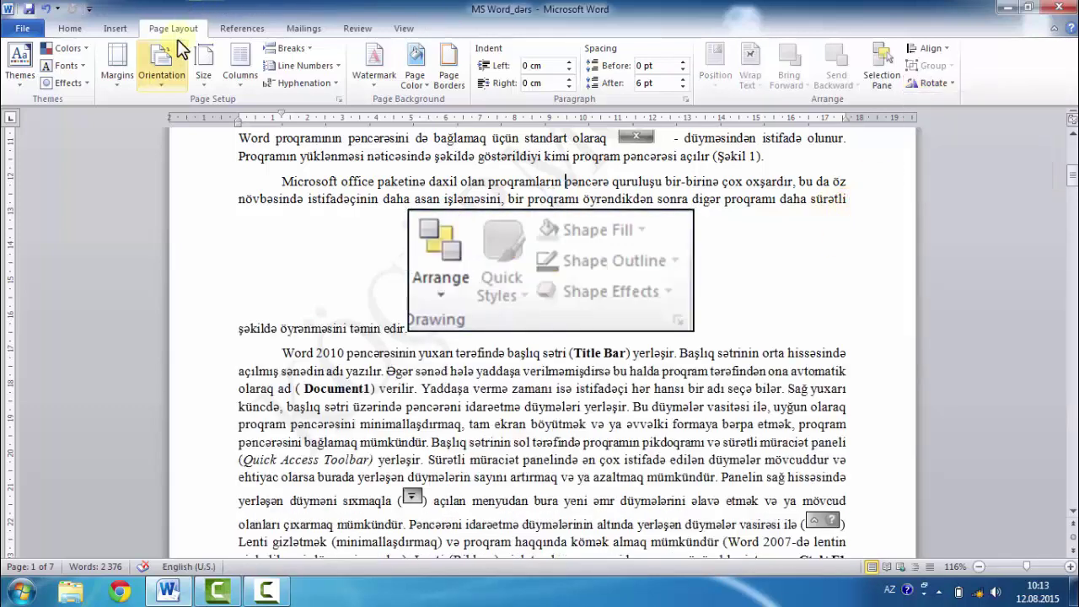